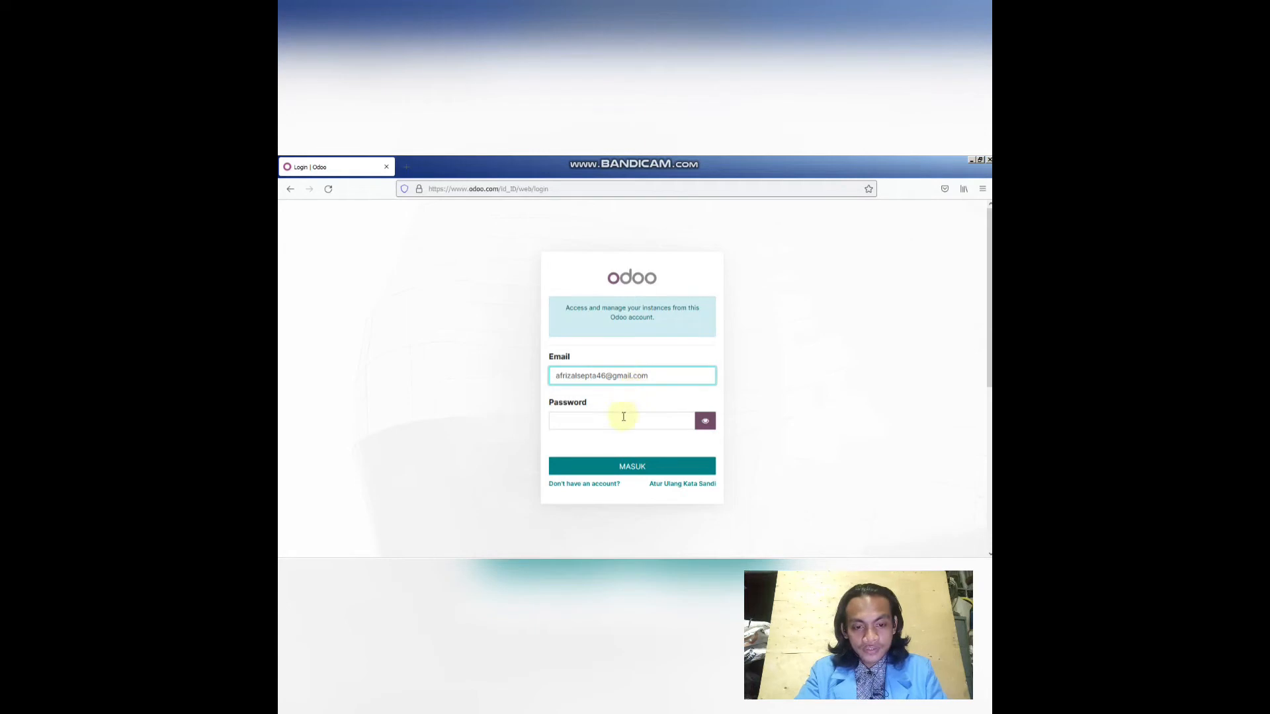
# - Log in to the Odoo account with the account password and decline saving the login in the browser
pyautogui.click(623, 416)
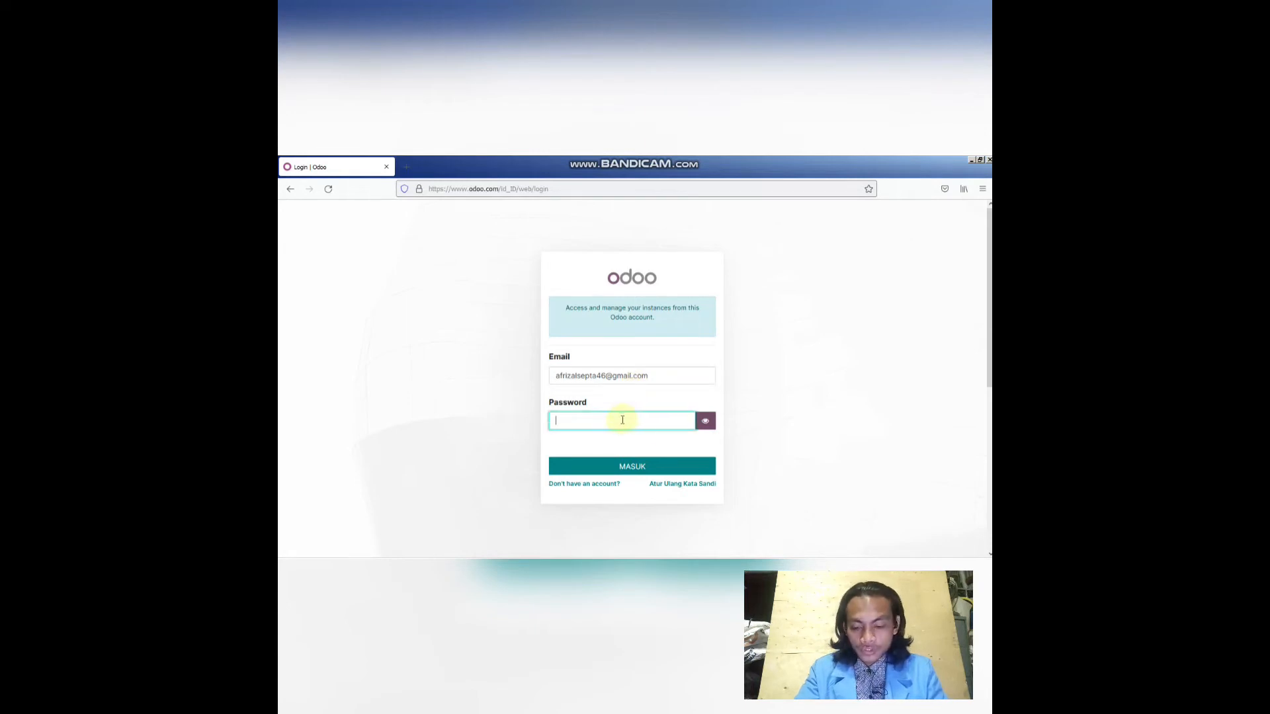
pyautogui.write('a')
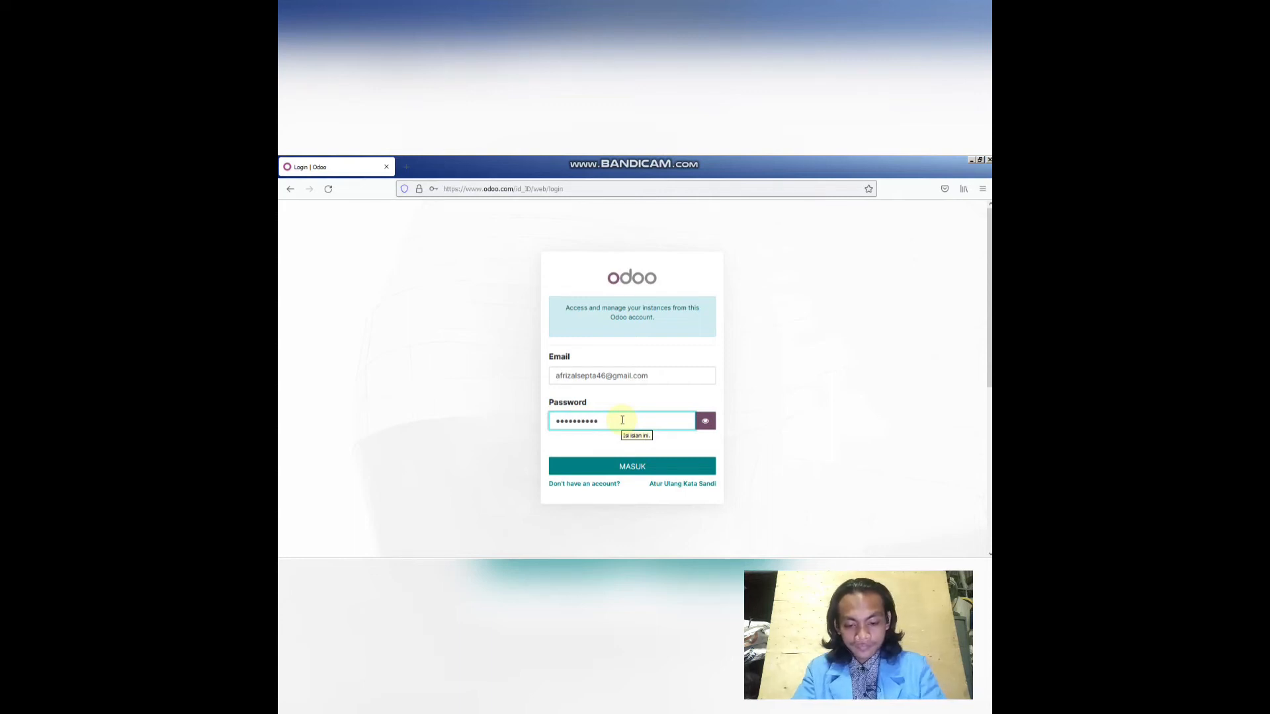
pyautogui.click(620, 467)
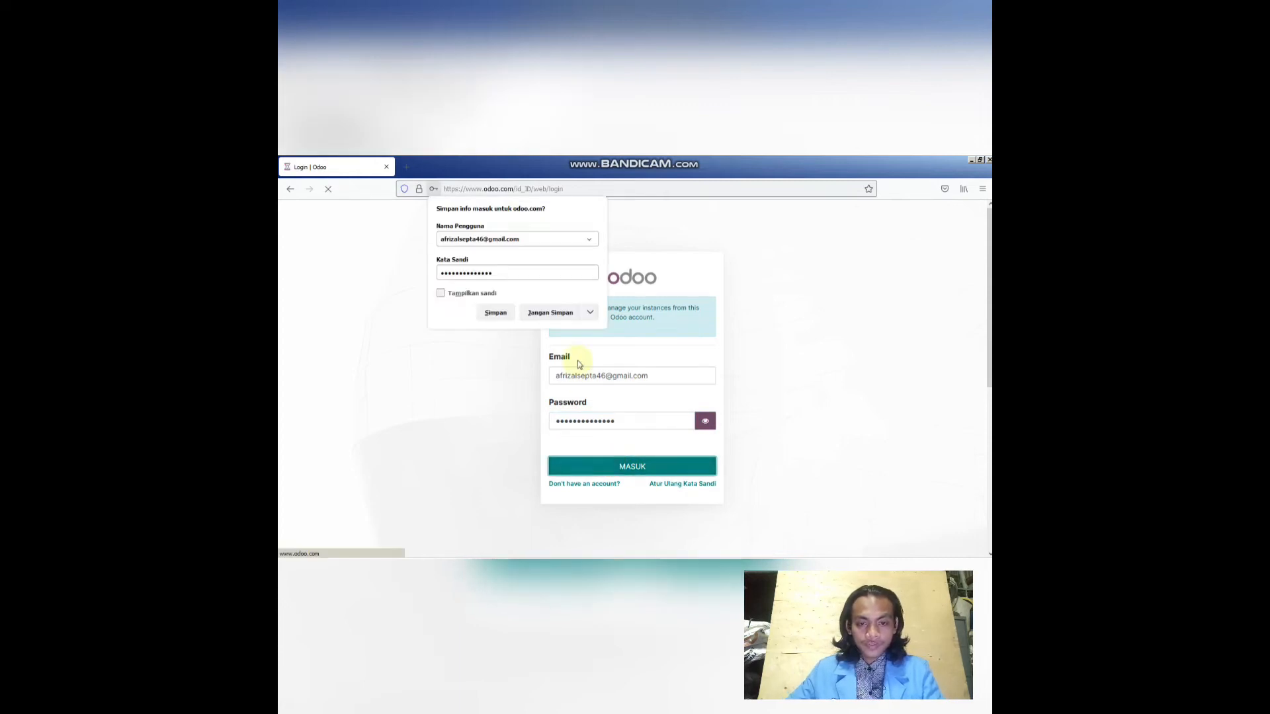
pyautogui.click(561, 314)
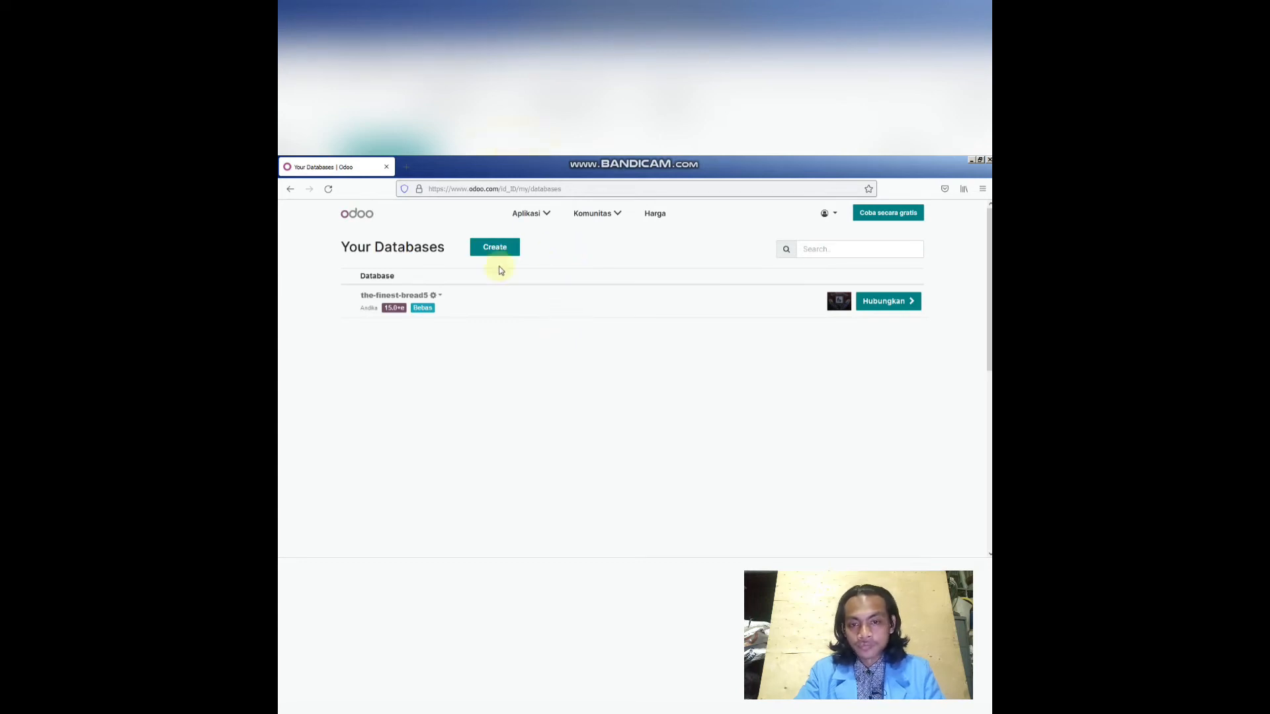
# - Start creating a new database and choose the Program Kasir app for the trial
pyautogui.click(496, 246)
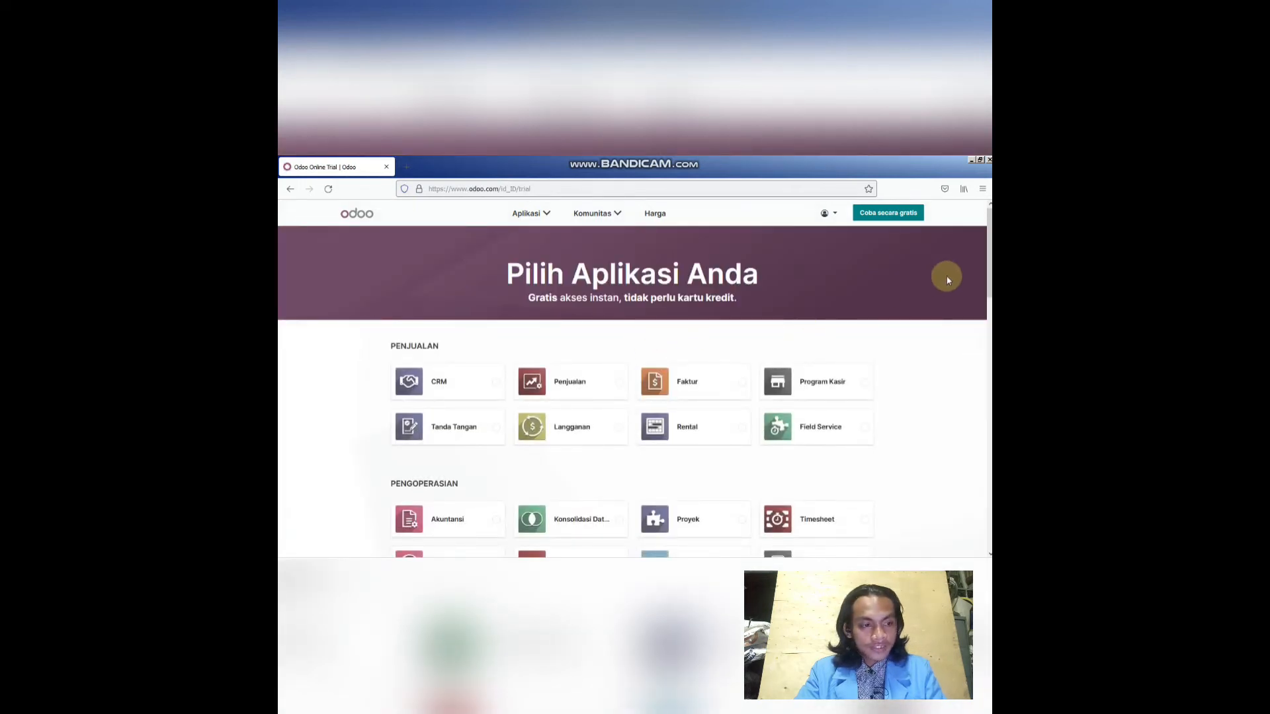
pyautogui.scroll(-10, 947, 280)
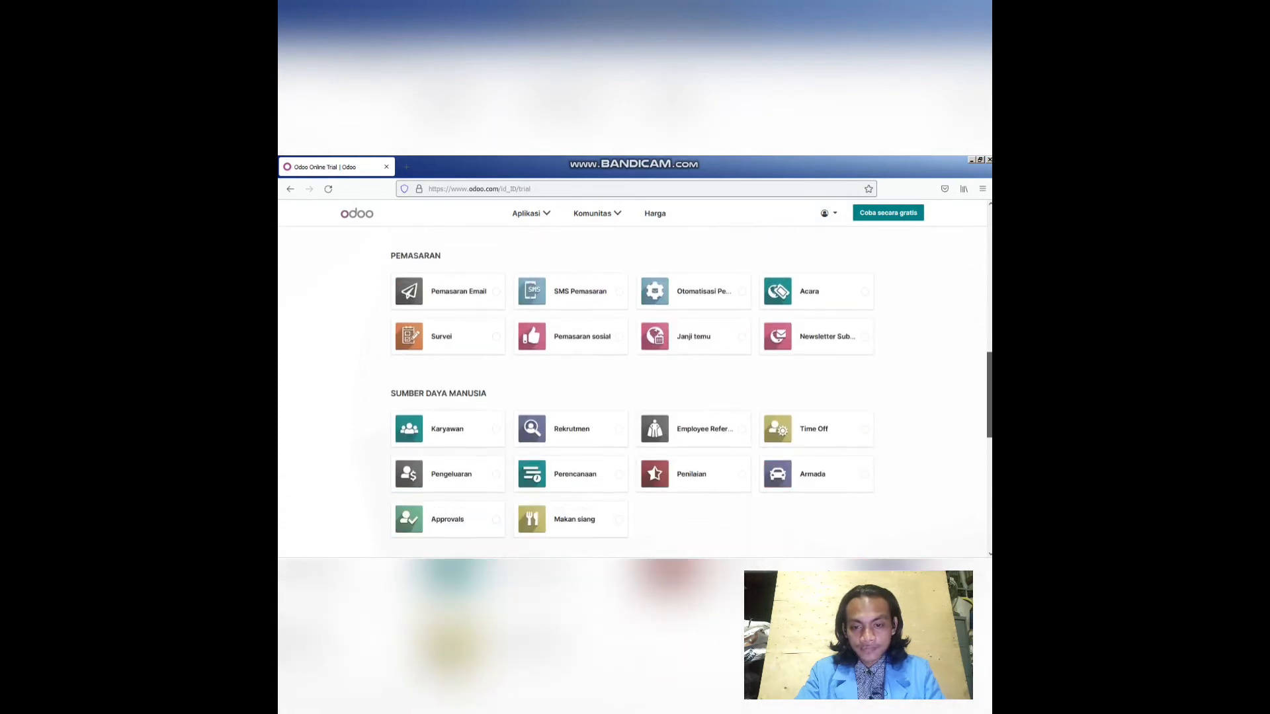
pyautogui.scroll(-4, 631, 390)
pyautogui.scroll(7, 631, 390)
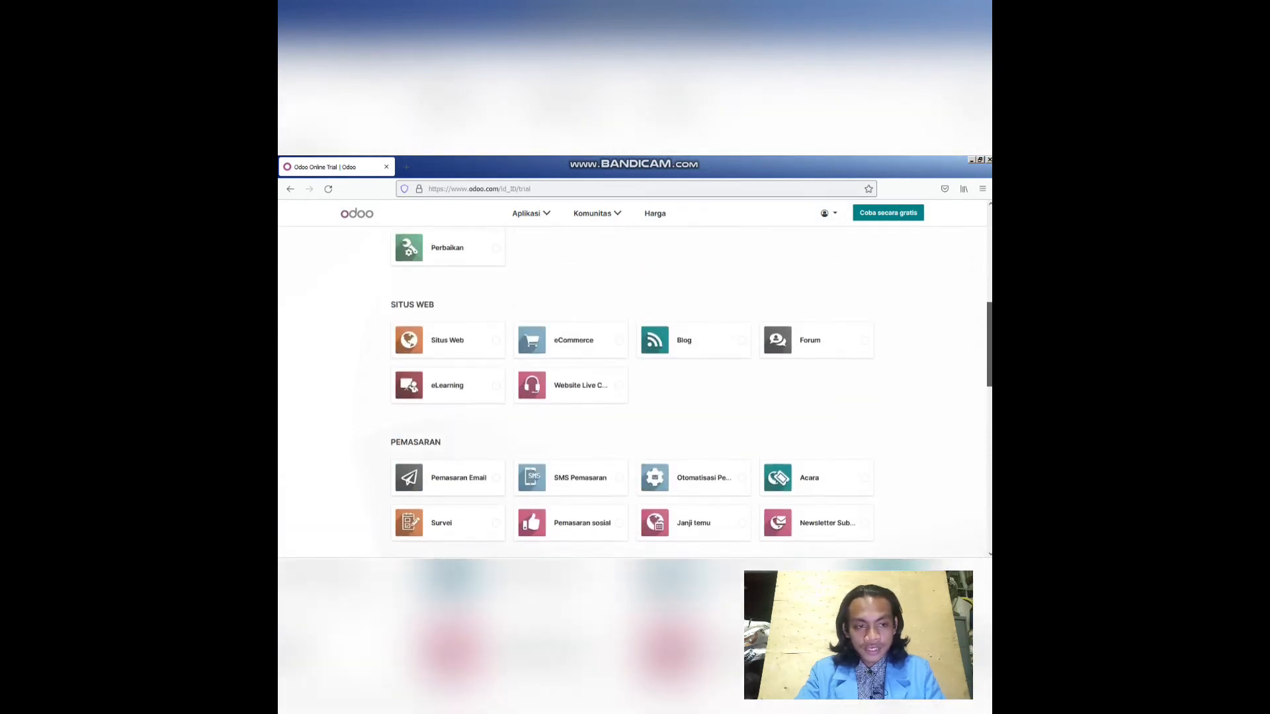
pyautogui.scroll(8, 898, 304)
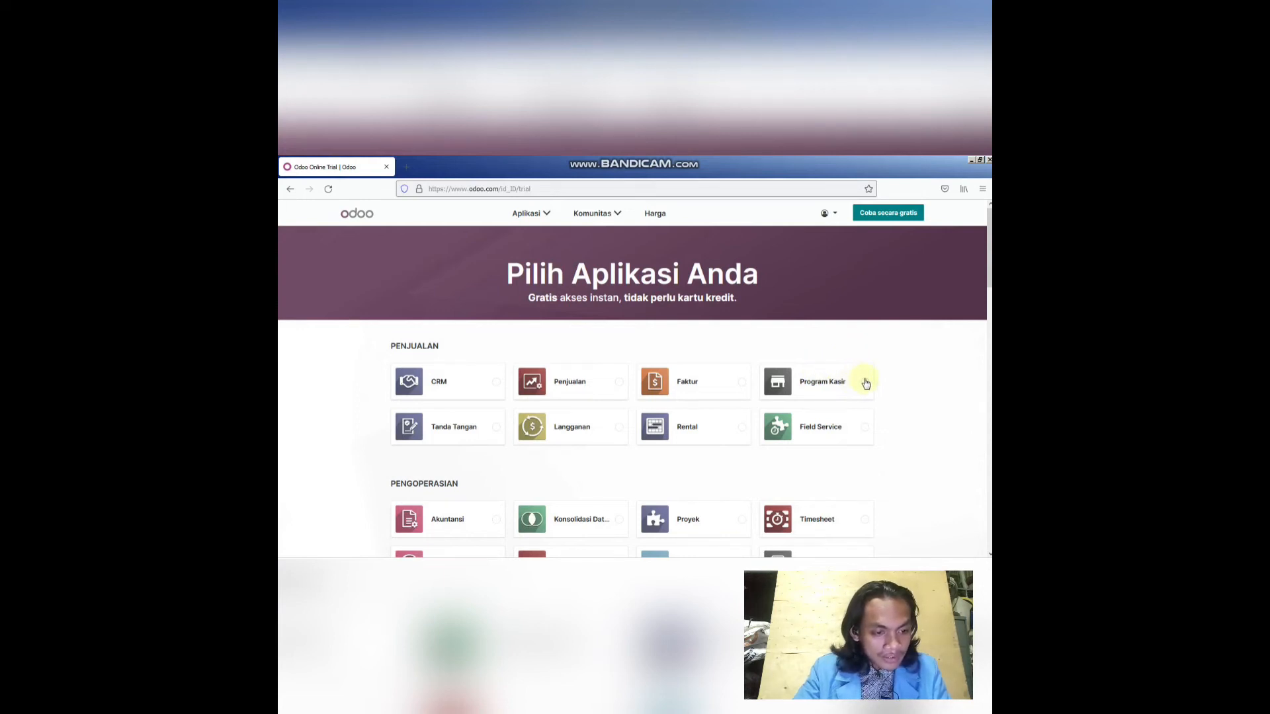
pyautogui.click(858, 382)
pyautogui.click(835, 424)
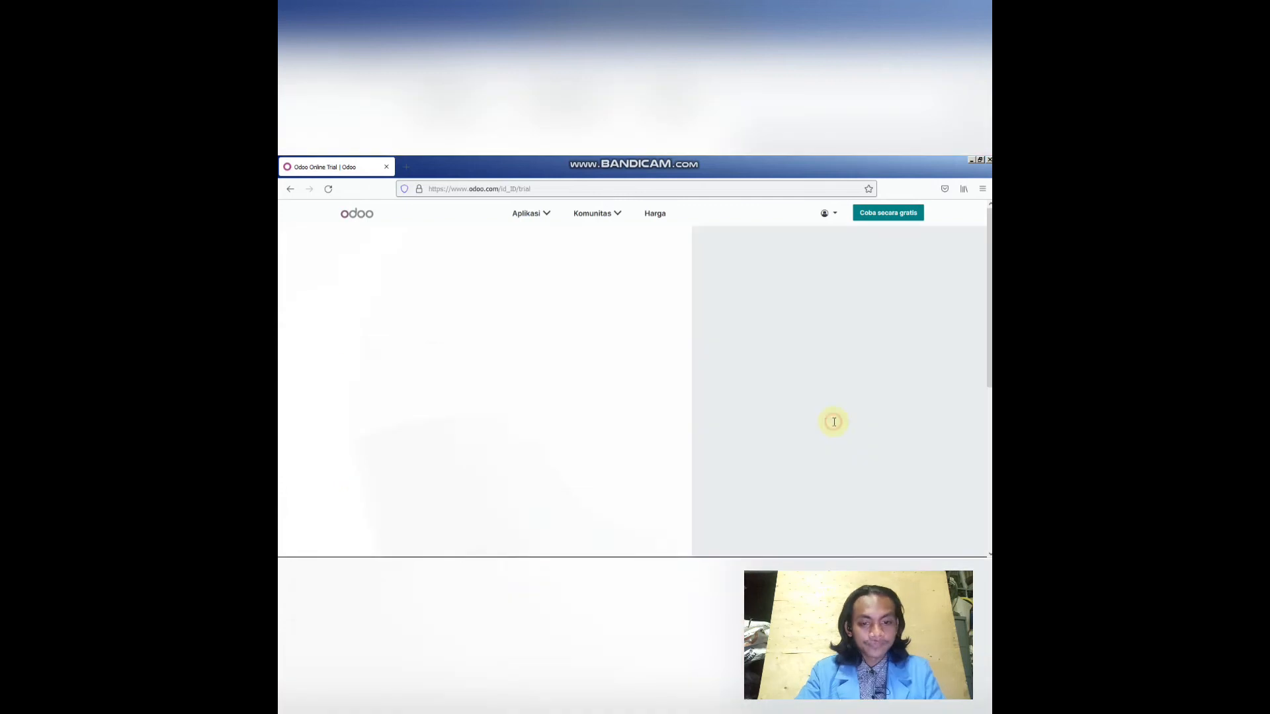
# - Fill in the registrant's full name and enter The Finest Bread as the company name in the trial form
pyautogui.click(395, 314)
pyautogui.click(395, 314)
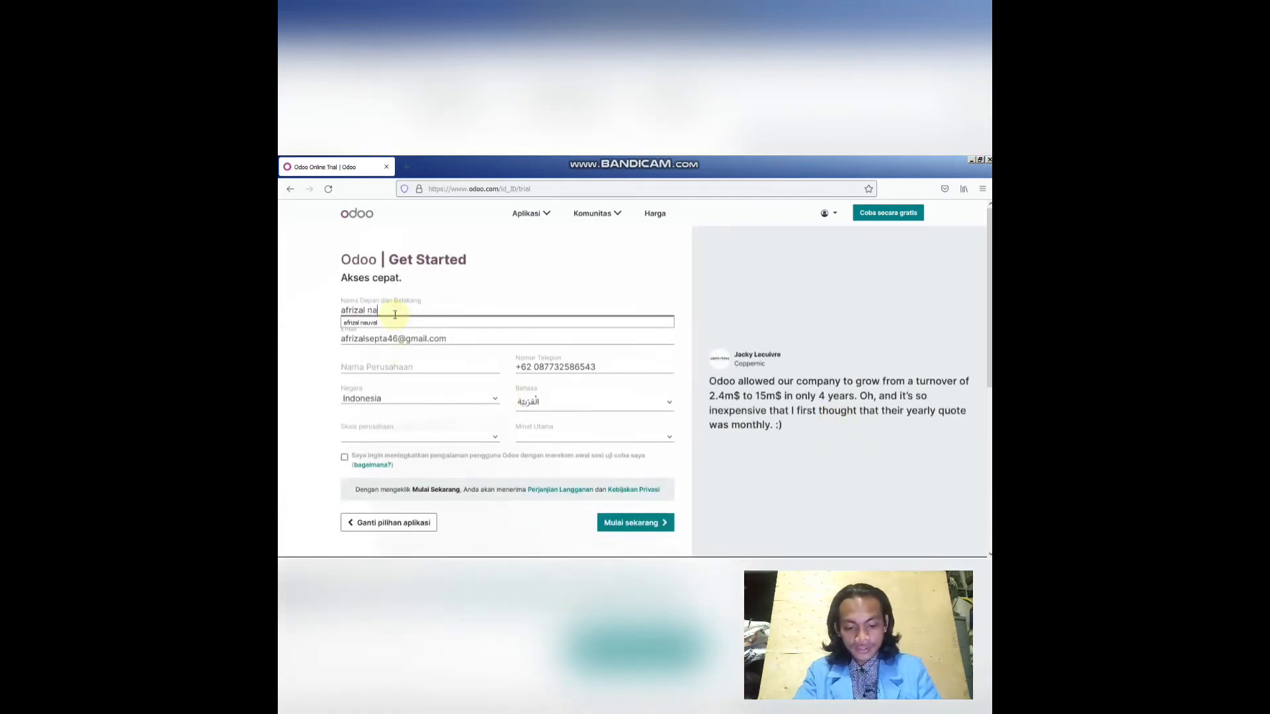
pyautogui.write('nauva;')
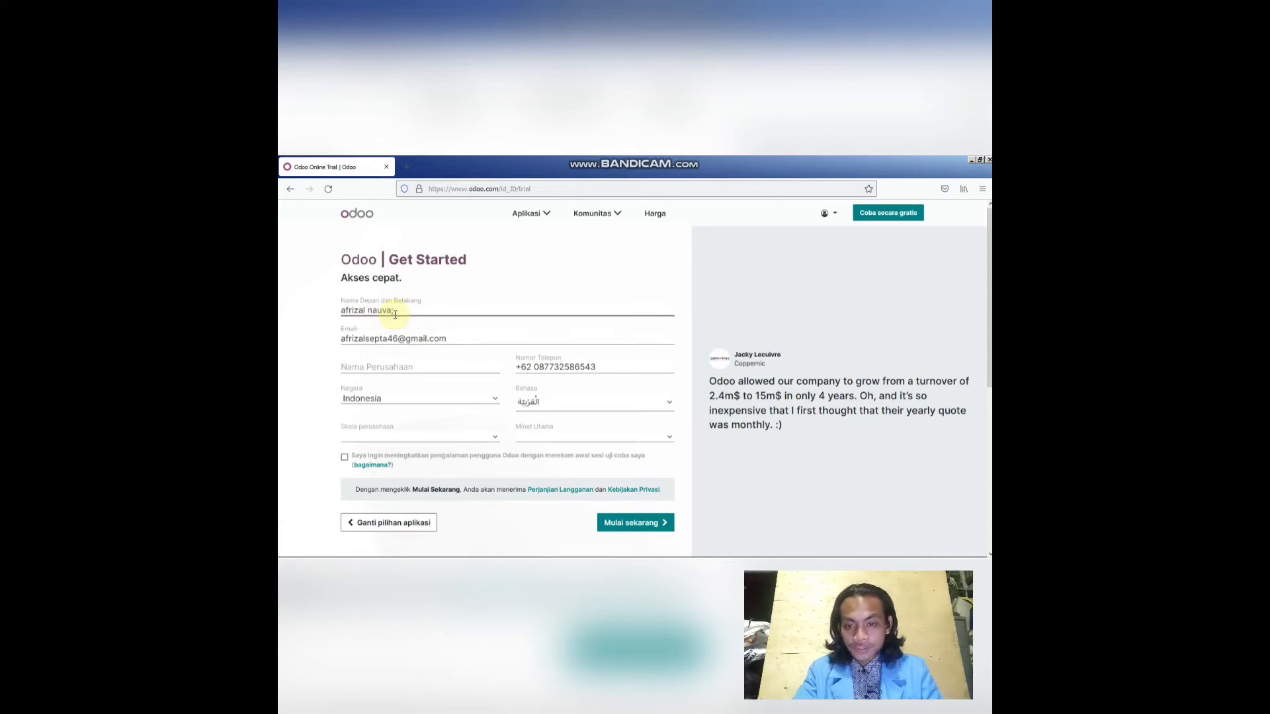
pyautogui.press('BackSpace')
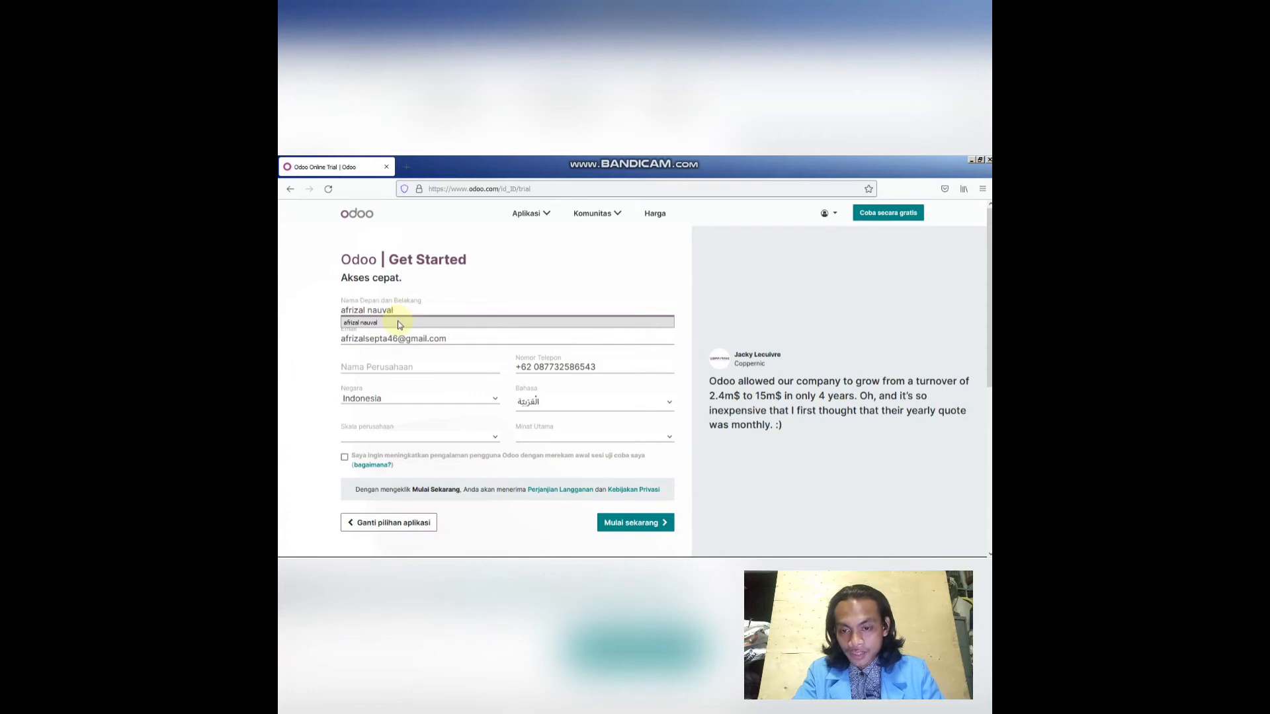
pyautogui.click(399, 324)
pyautogui.click(412, 365)
pyautogui.write('The Finest Bre')
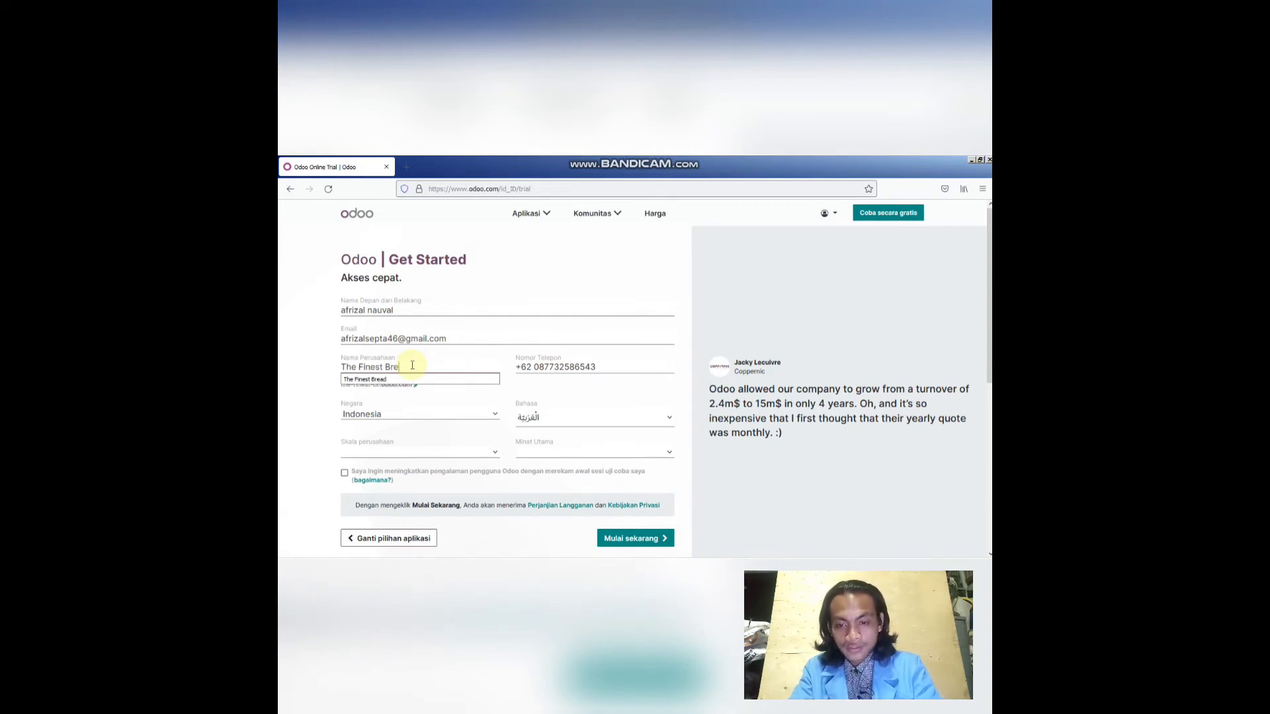
pyautogui.write('ad')
pyautogui.click(399, 379)
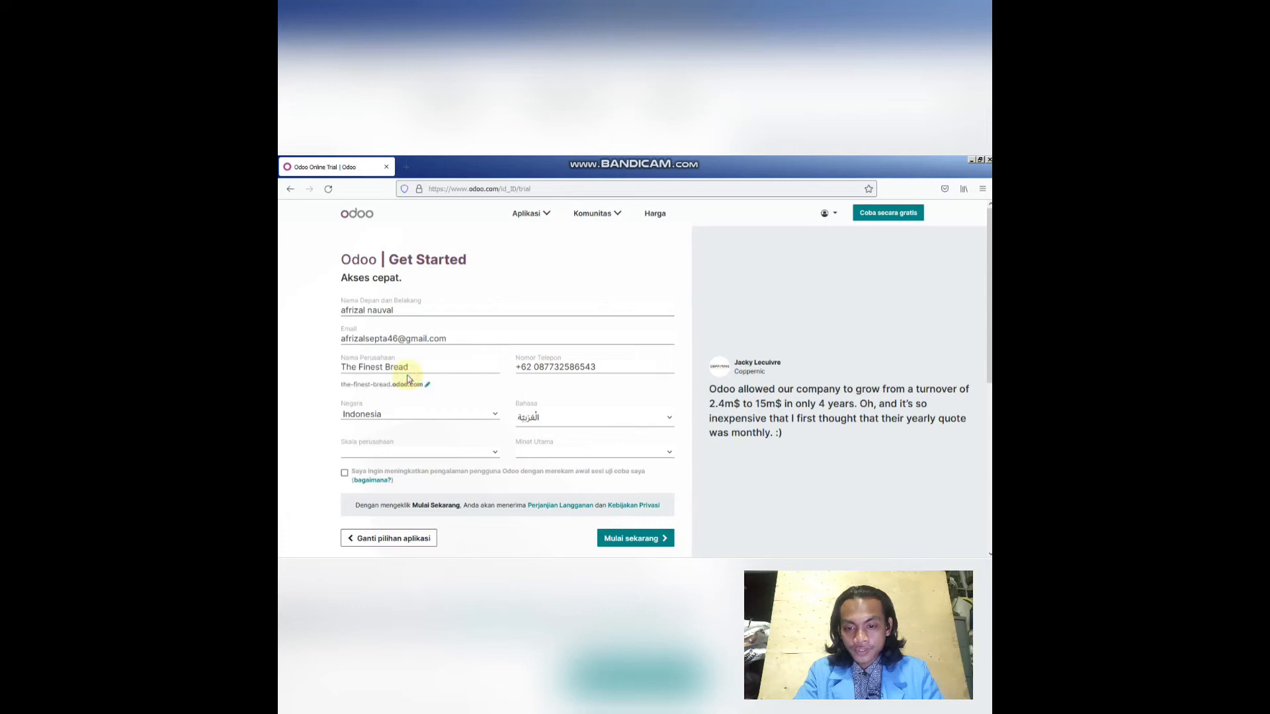
# - Set the company size to 5 - 20 karyawan, the language to English and the primary interest to Saya adalah mahasiswa
pyautogui.click(484, 454)
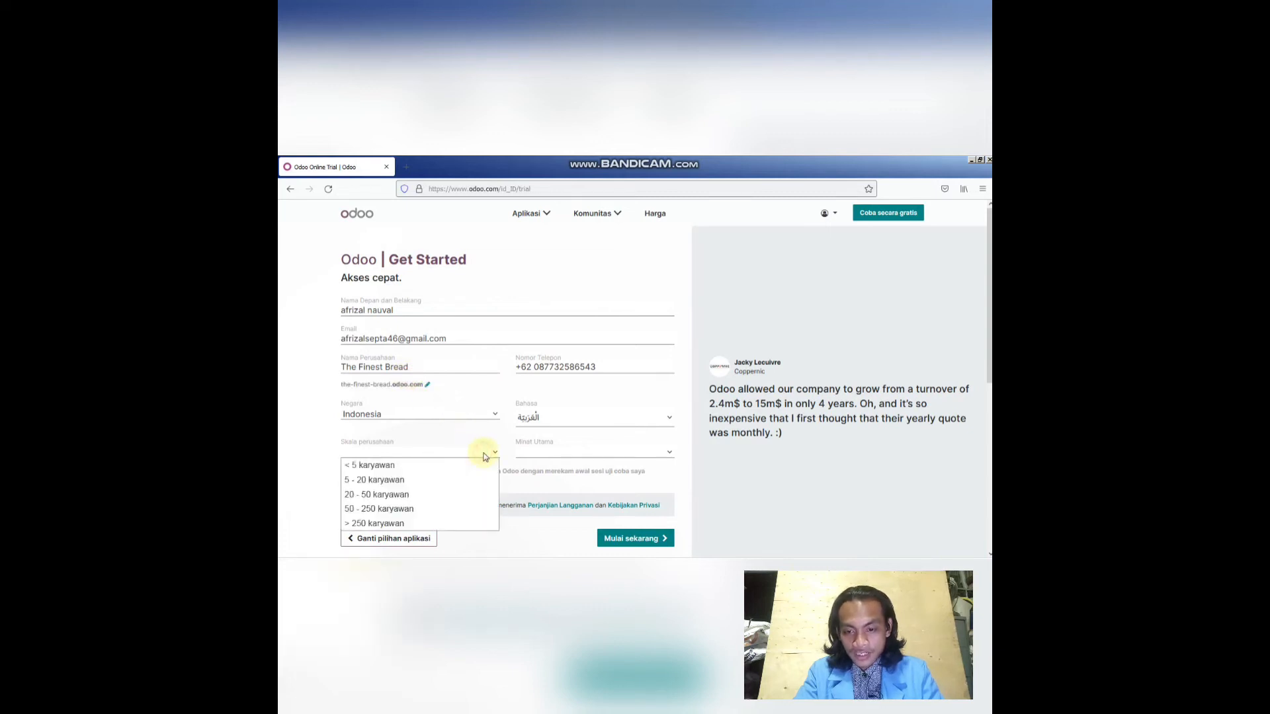
pyautogui.click(454, 479)
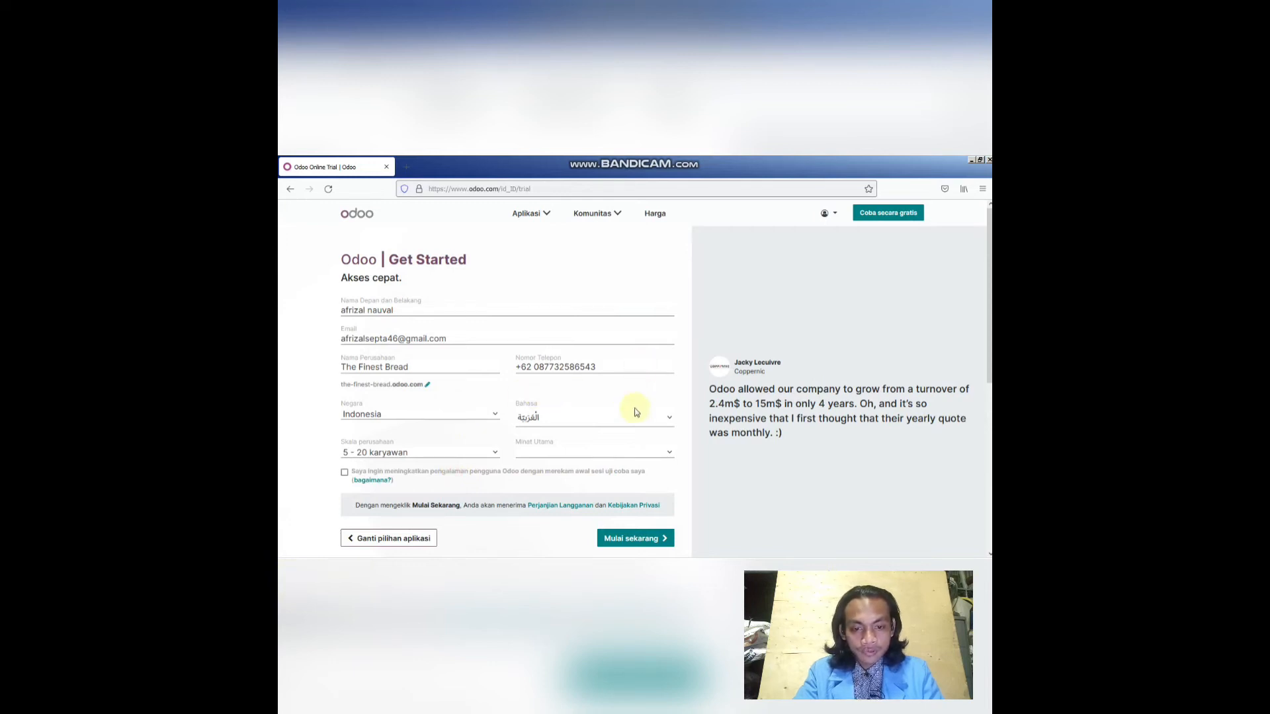
pyautogui.click(657, 417)
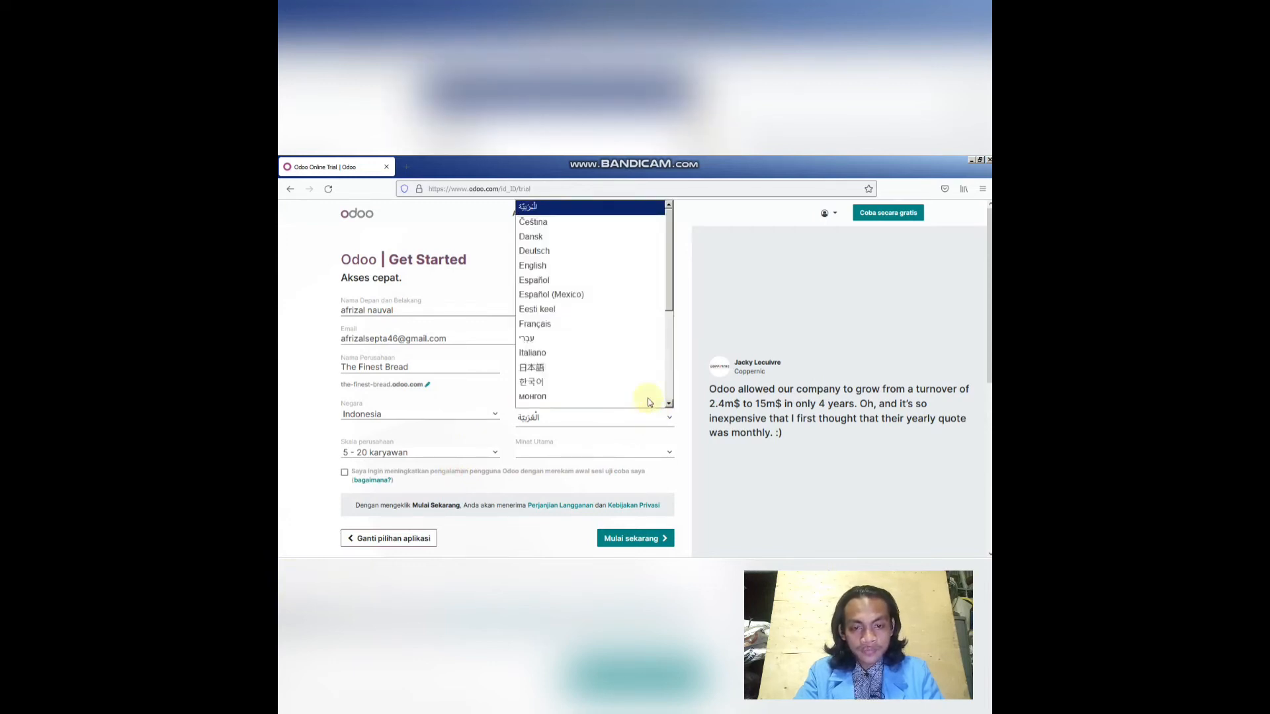
pyautogui.click(620, 266)
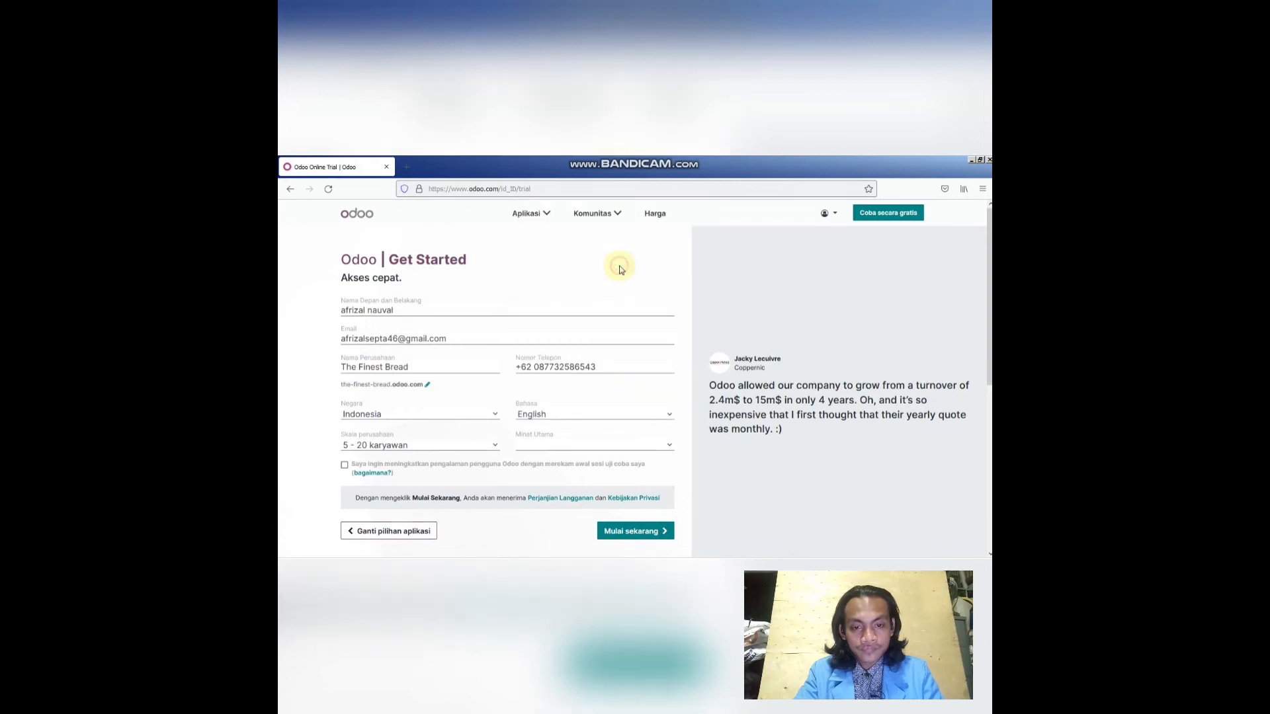
pyautogui.click(665, 444)
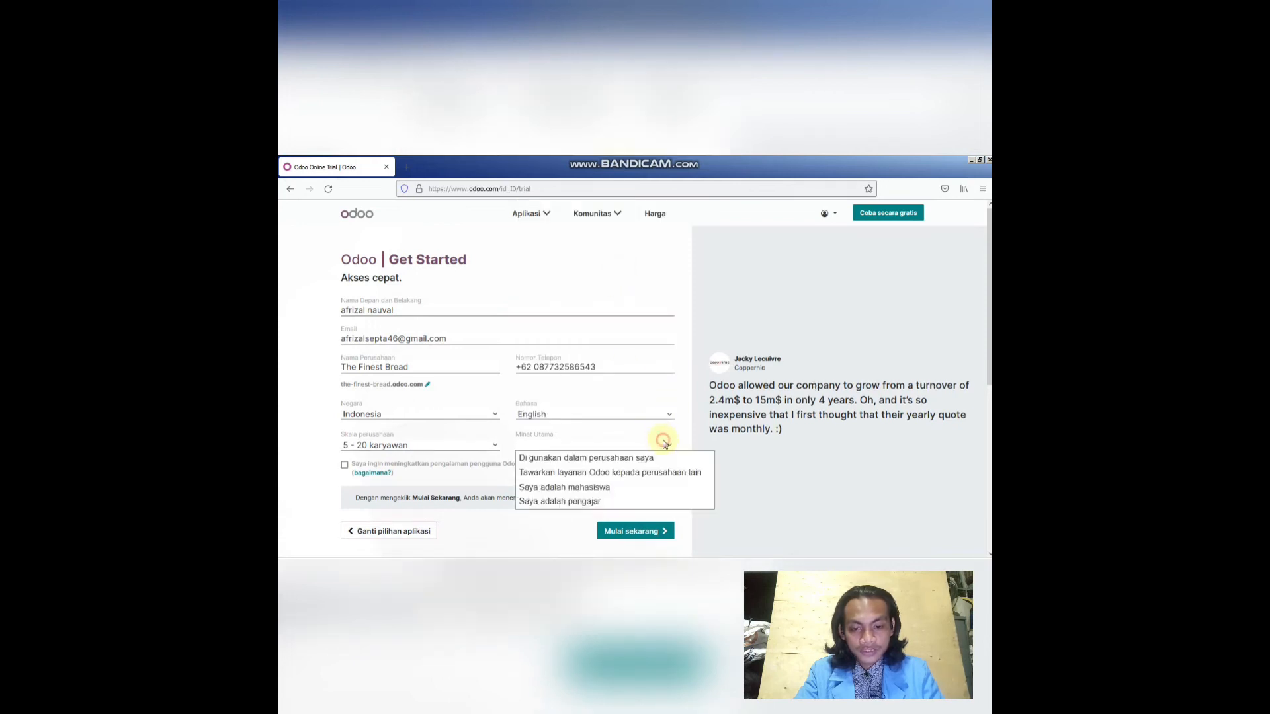
pyautogui.click(636, 482)
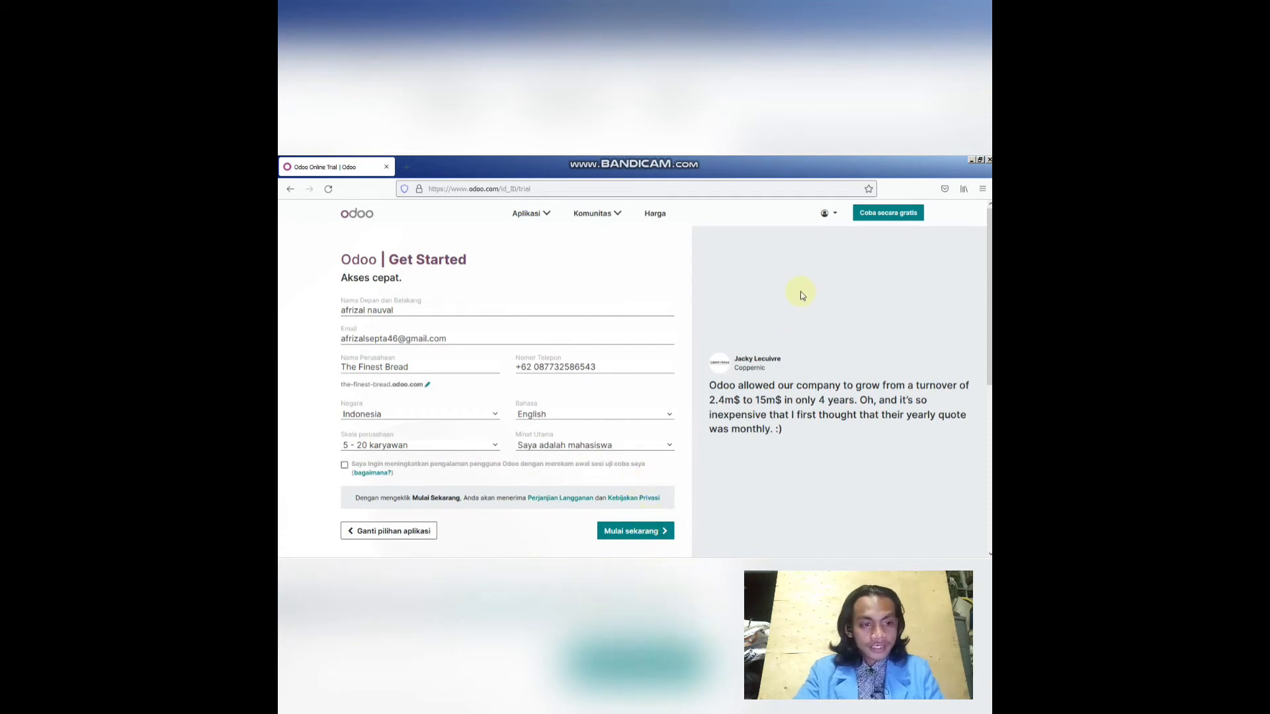
# - Connect to the existing the-finest-bread5 database and resume the Shop's selling session in Point of Sale
pyautogui.click(836, 215)
pyautogui.click(806, 255)
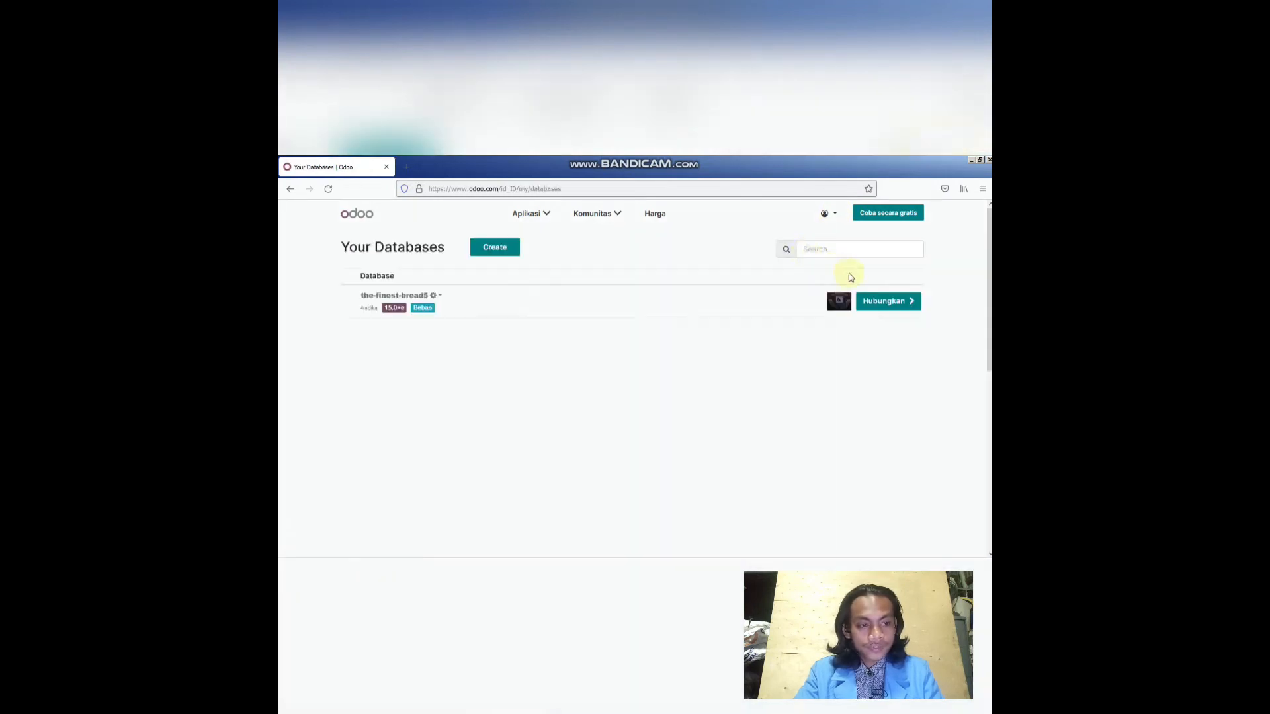
pyautogui.click(869, 301)
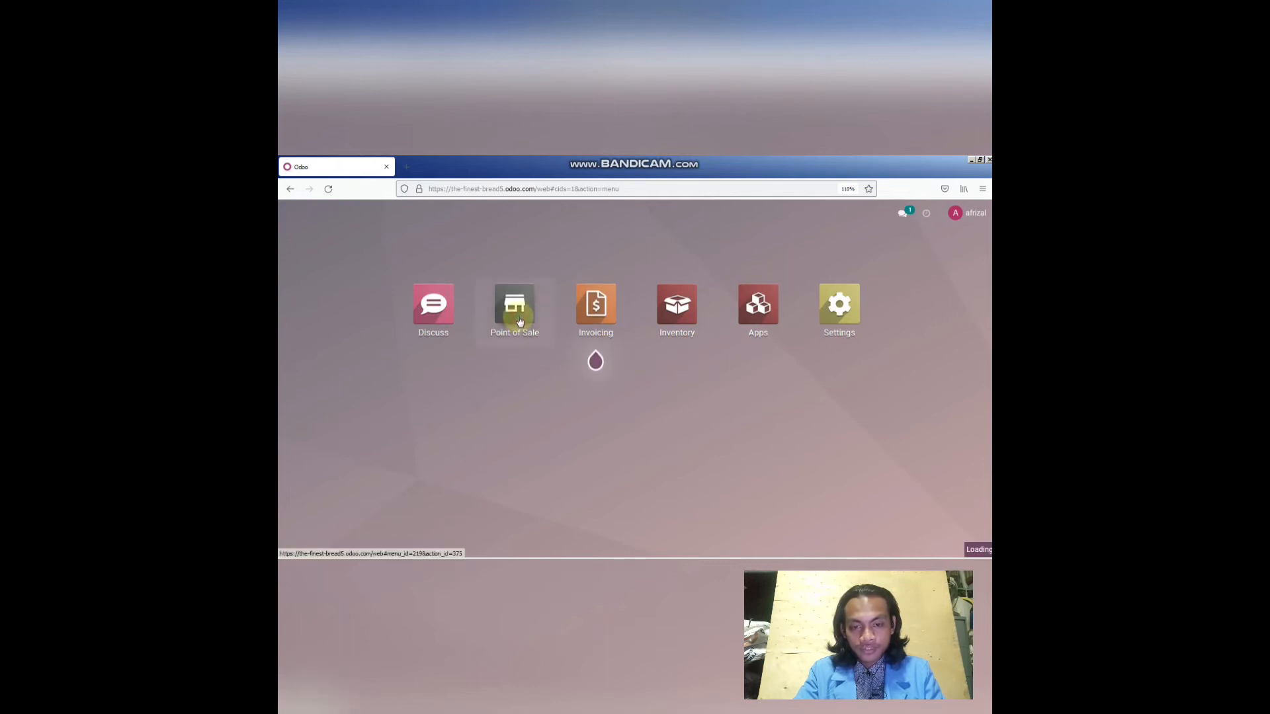
pyautogui.click(519, 321)
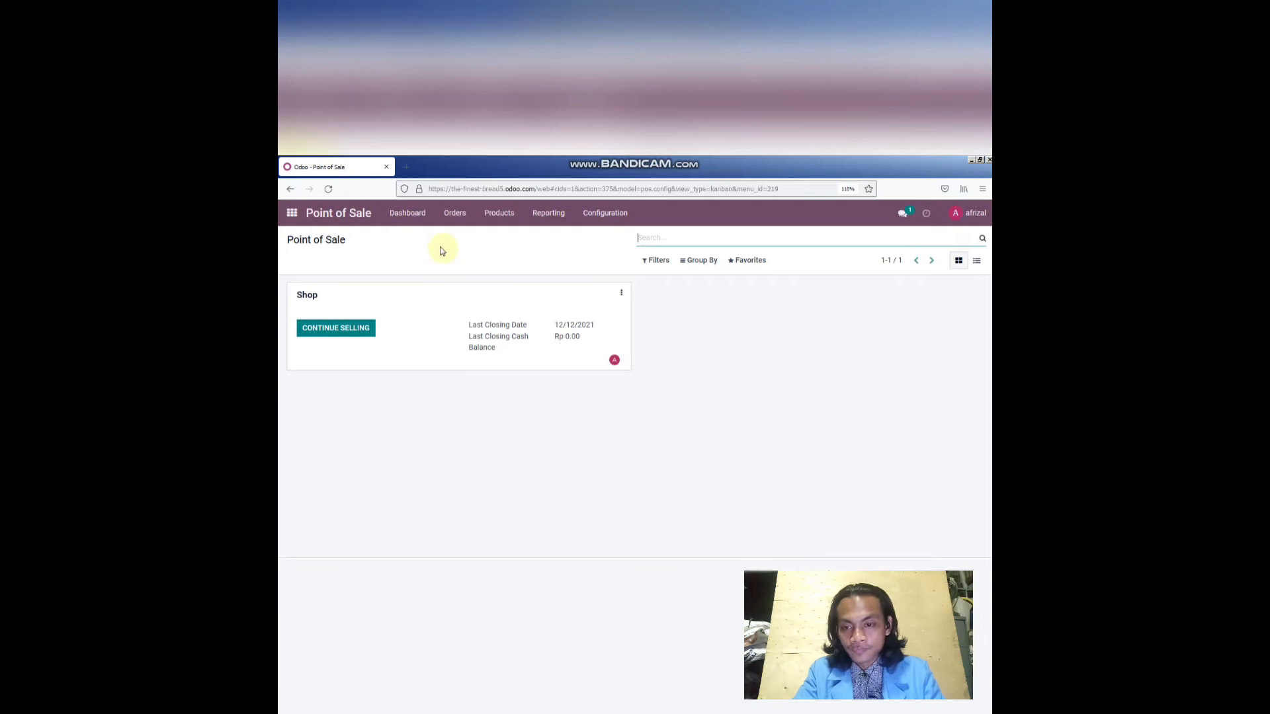
pyautogui.click(364, 327)
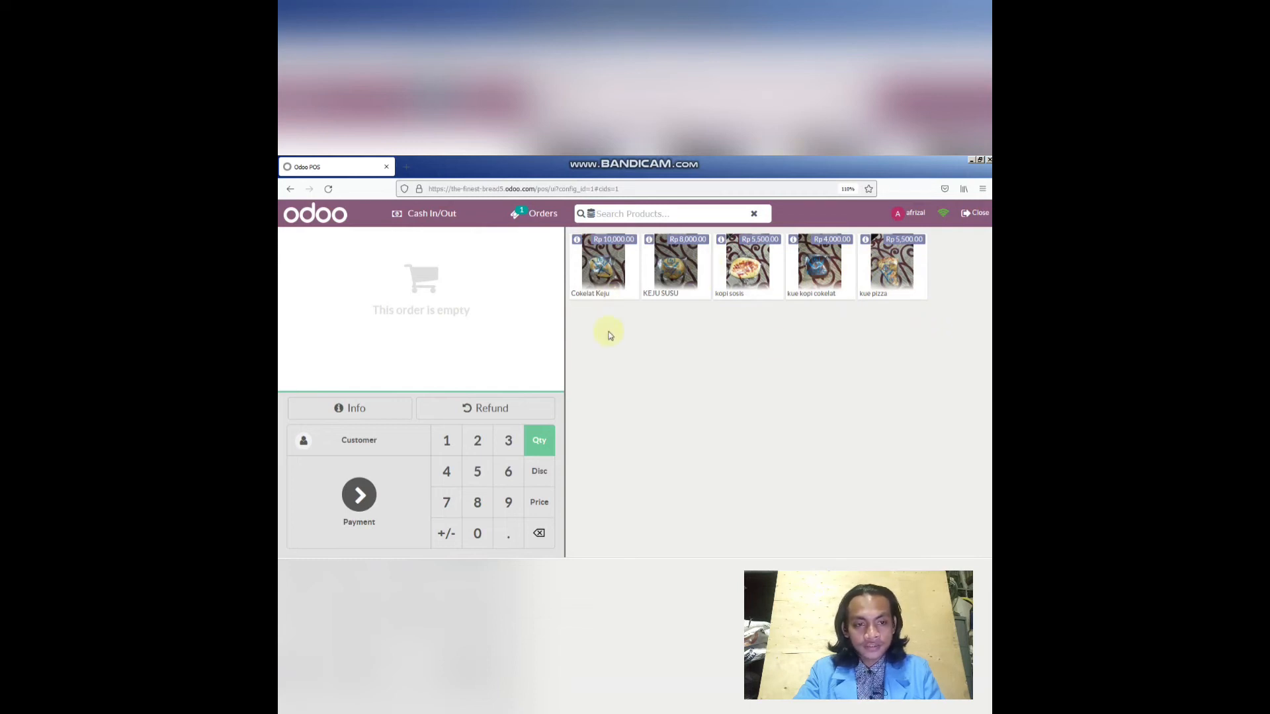
# - Add one Cokelat Keju to the order and assign the first customer in the customer list
pyautogui.click(618, 285)
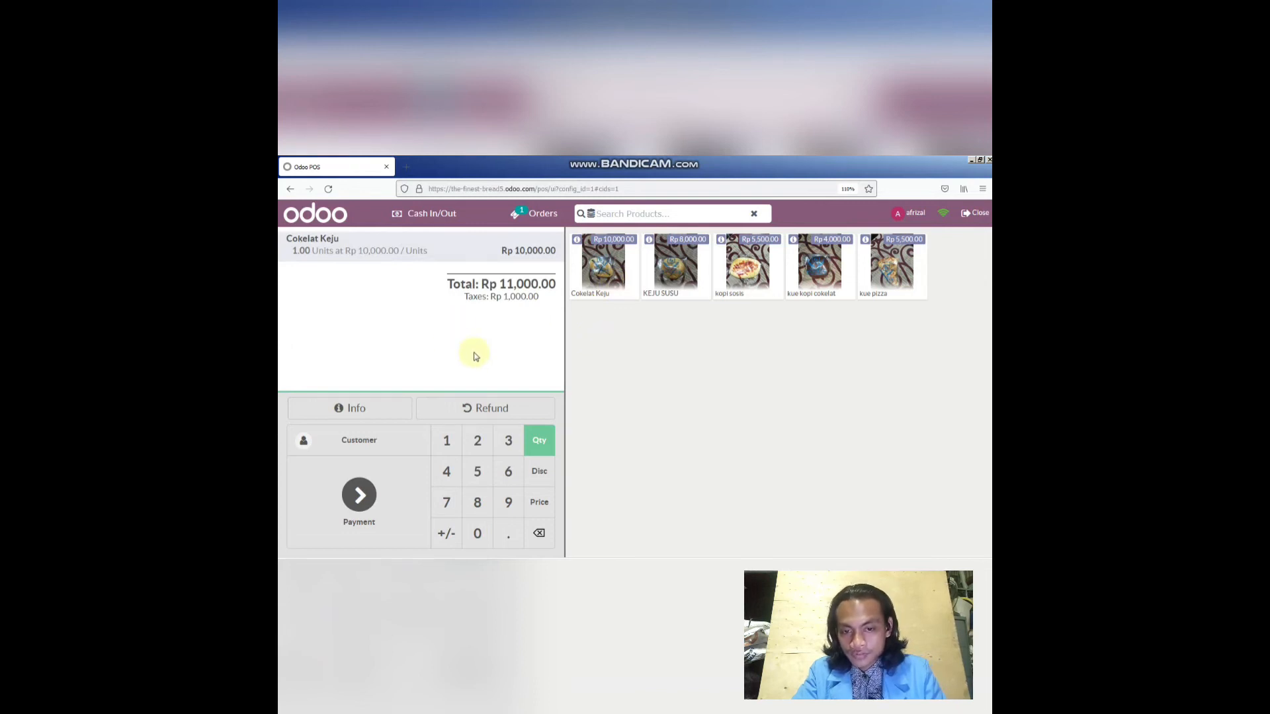
pyautogui.click(397, 444)
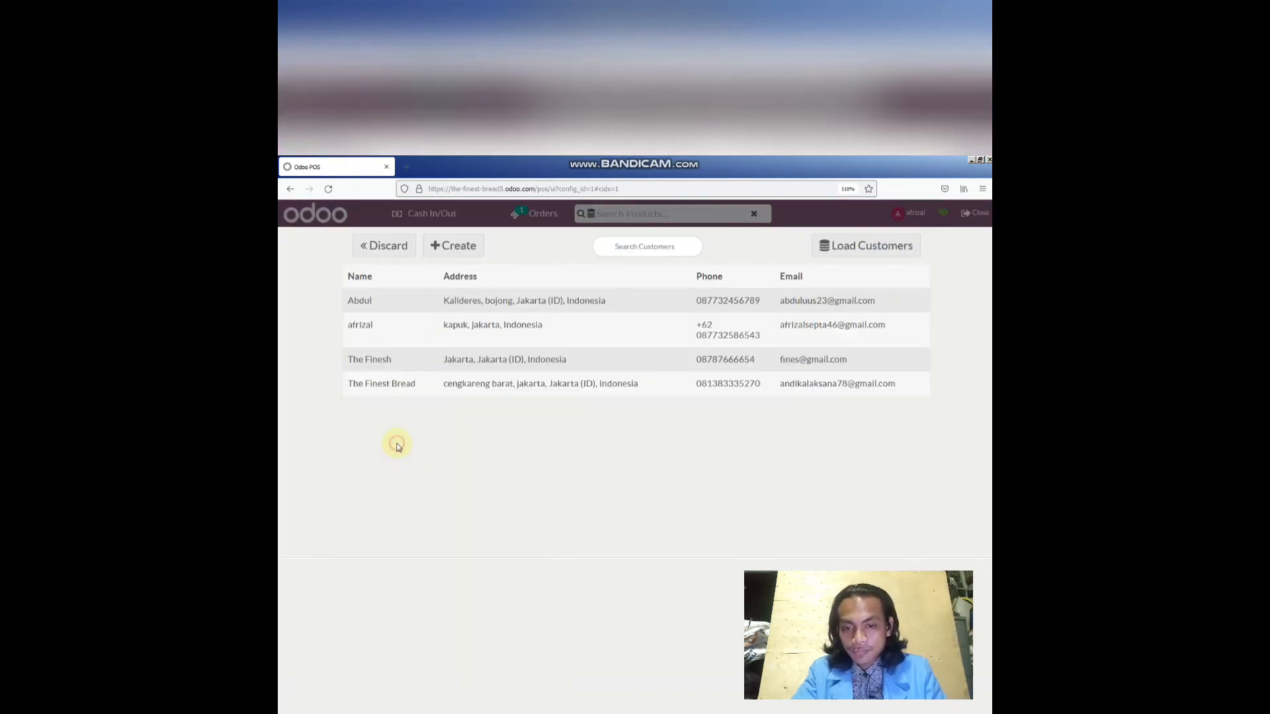
pyautogui.click(469, 304)
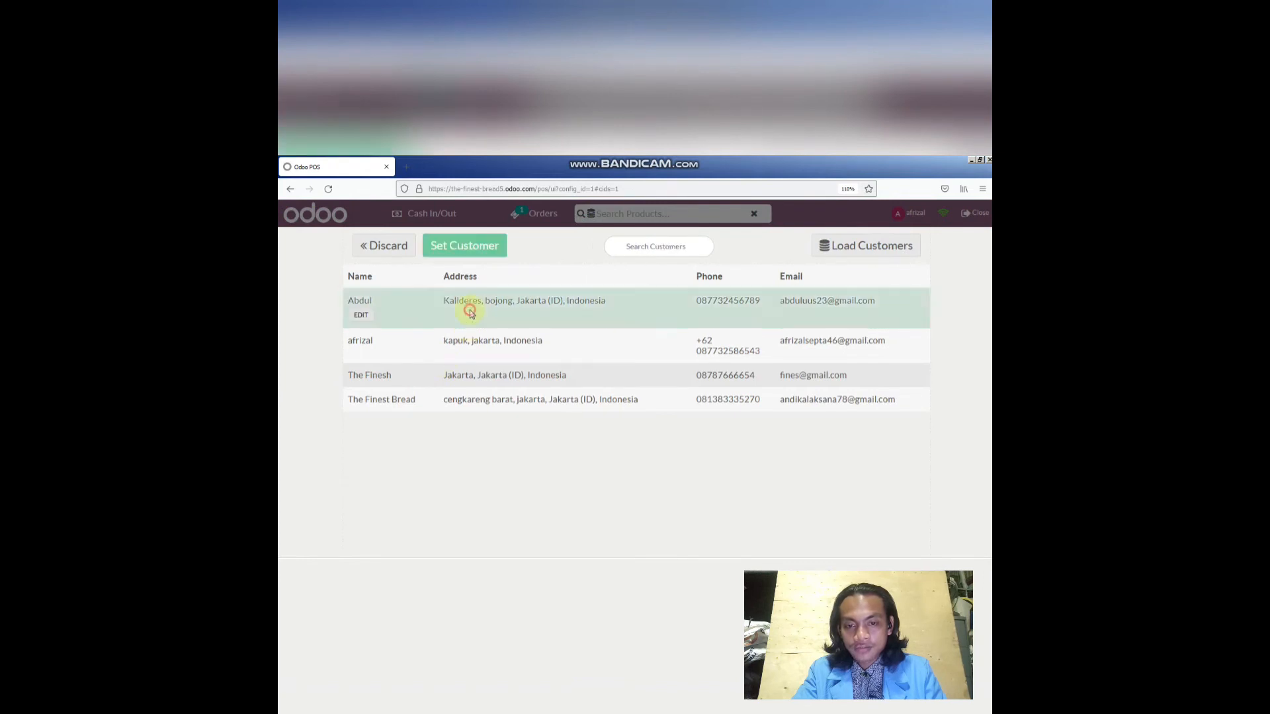
pyautogui.click(480, 249)
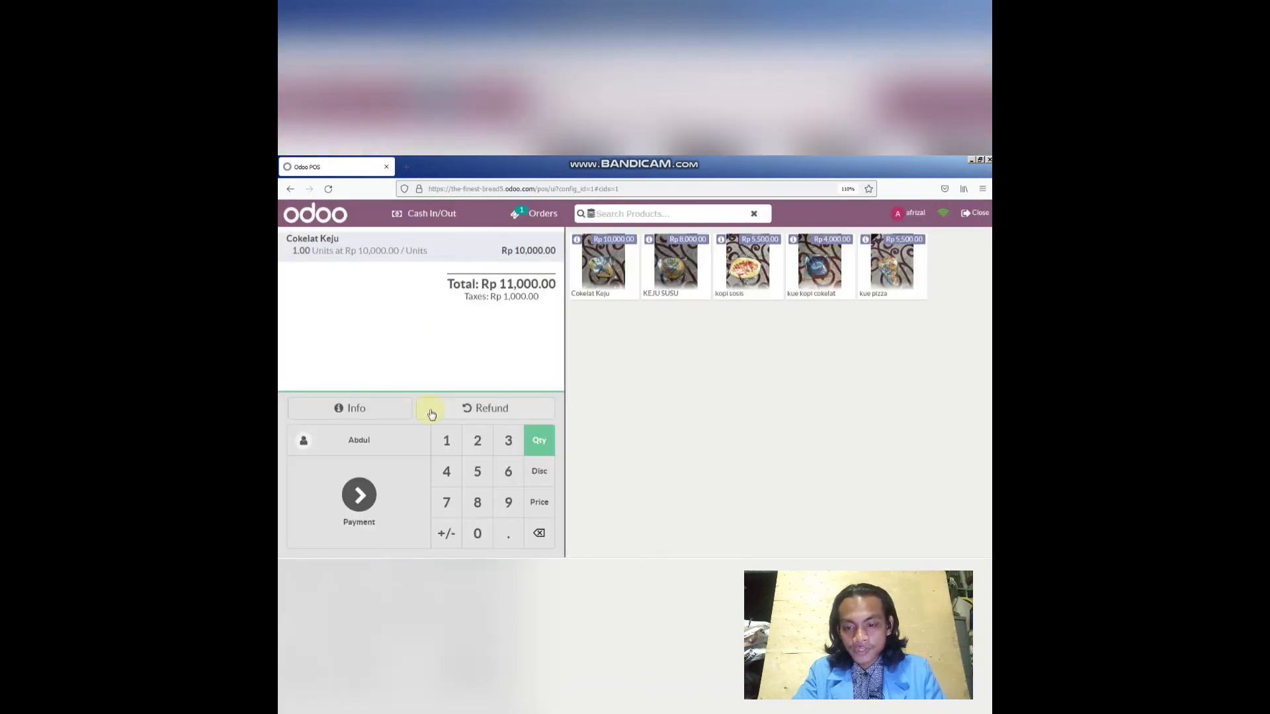
# - Proceed to payment for the order and choose Cash as the payment method
pyautogui.click(370, 486)
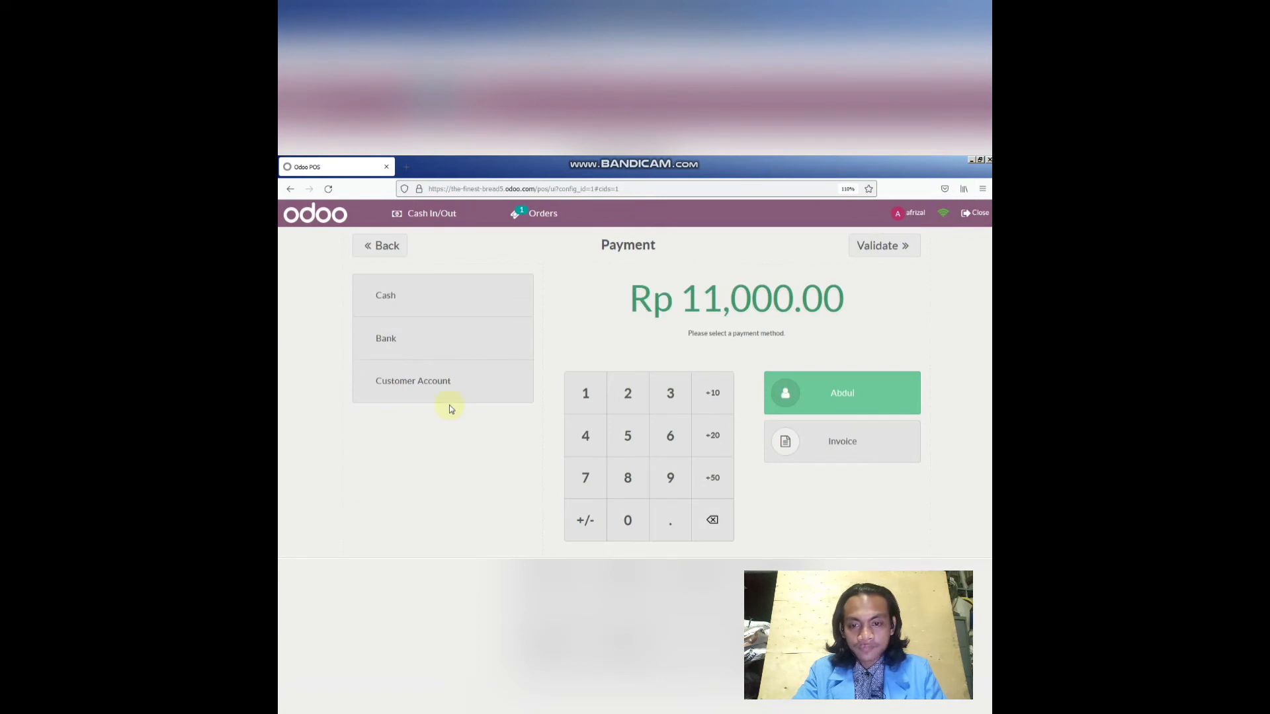
pyautogui.click(486, 296)
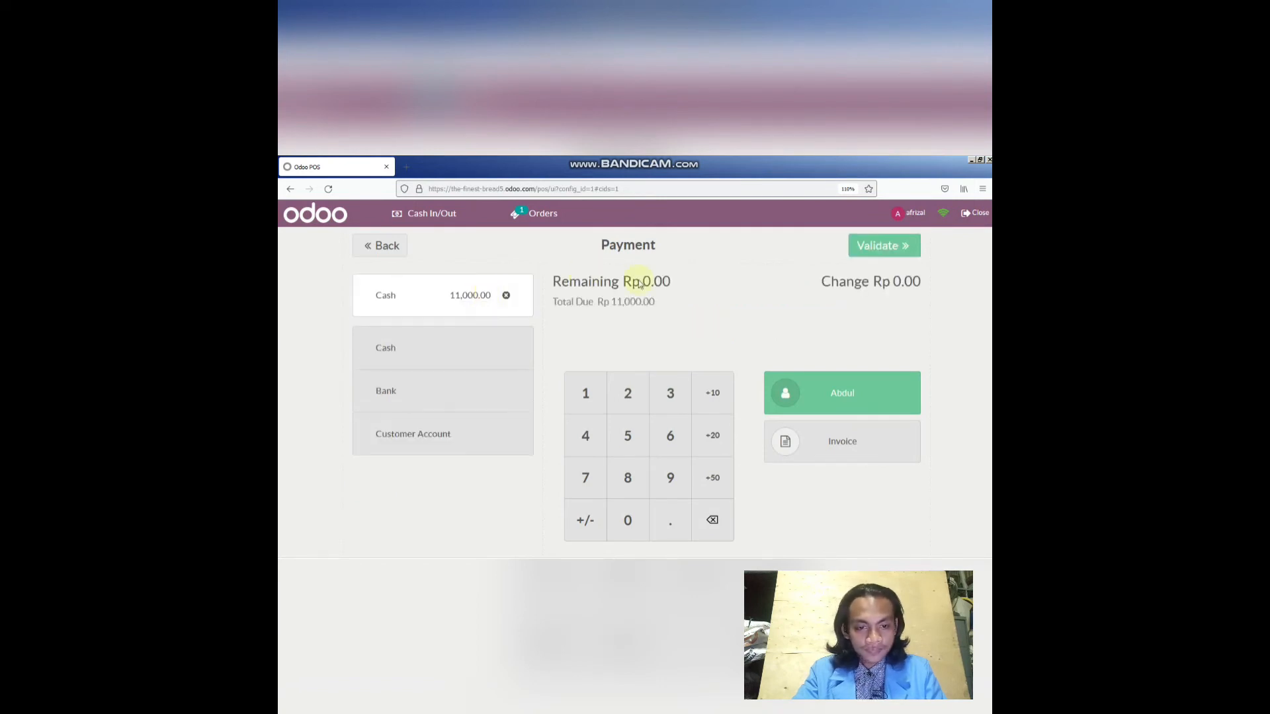
pyautogui.click(590, 394)
pyautogui.click(622, 394)
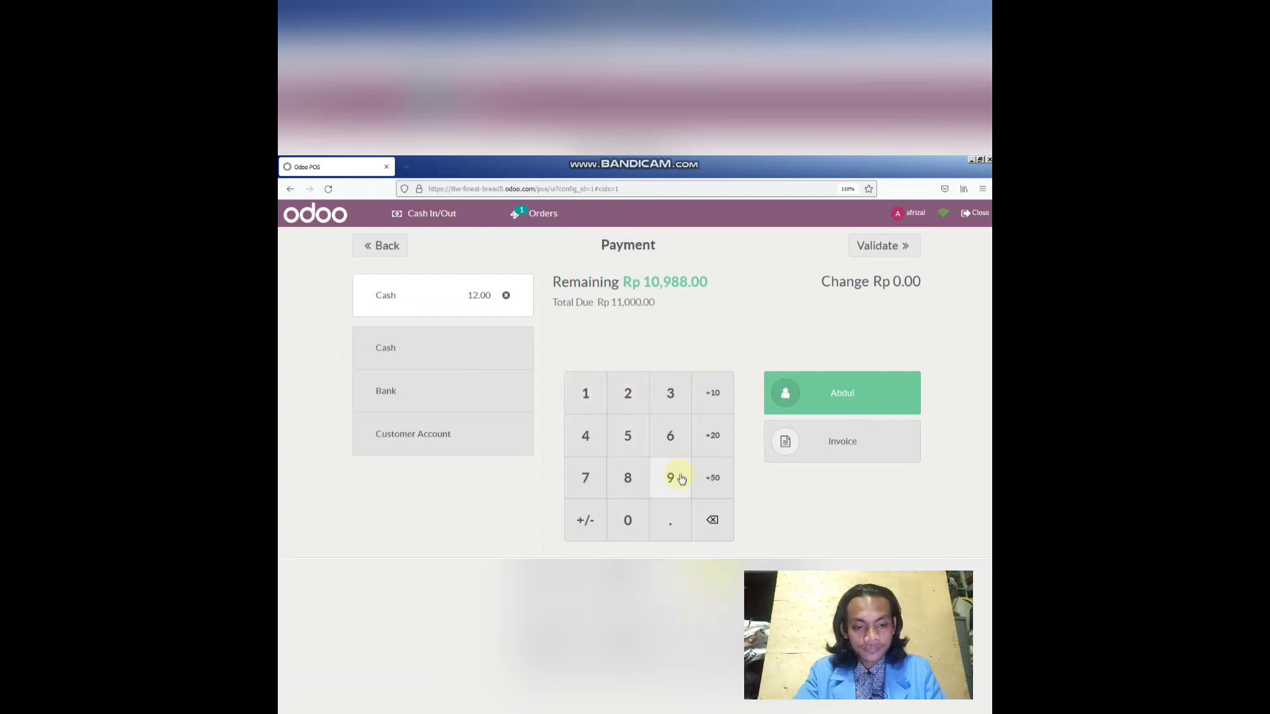
pyautogui.click(712, 519)
pyautogui.click(712, 518)
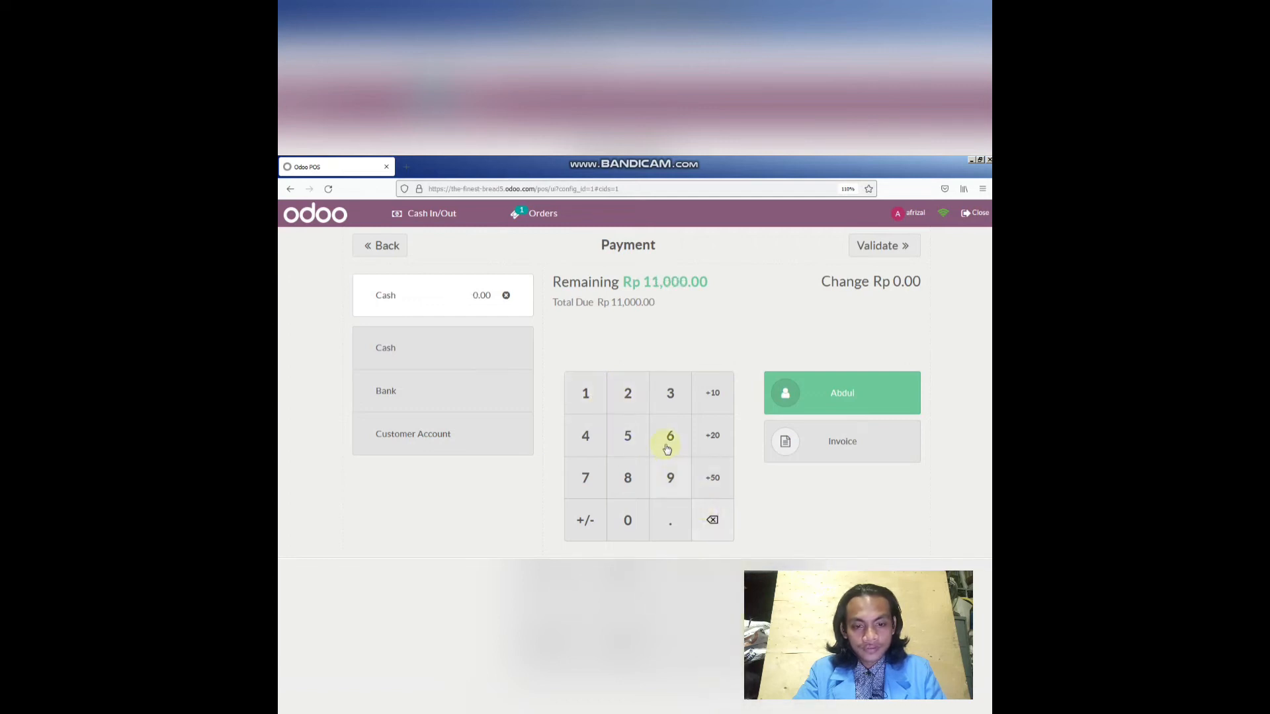
# - Enter a cash amount of 20,000, validate the payment and review the receipt
pyautogui.click(627, 393)
pyautogui.tripleClick(628, 507)
pyautogui.click(627, 506)
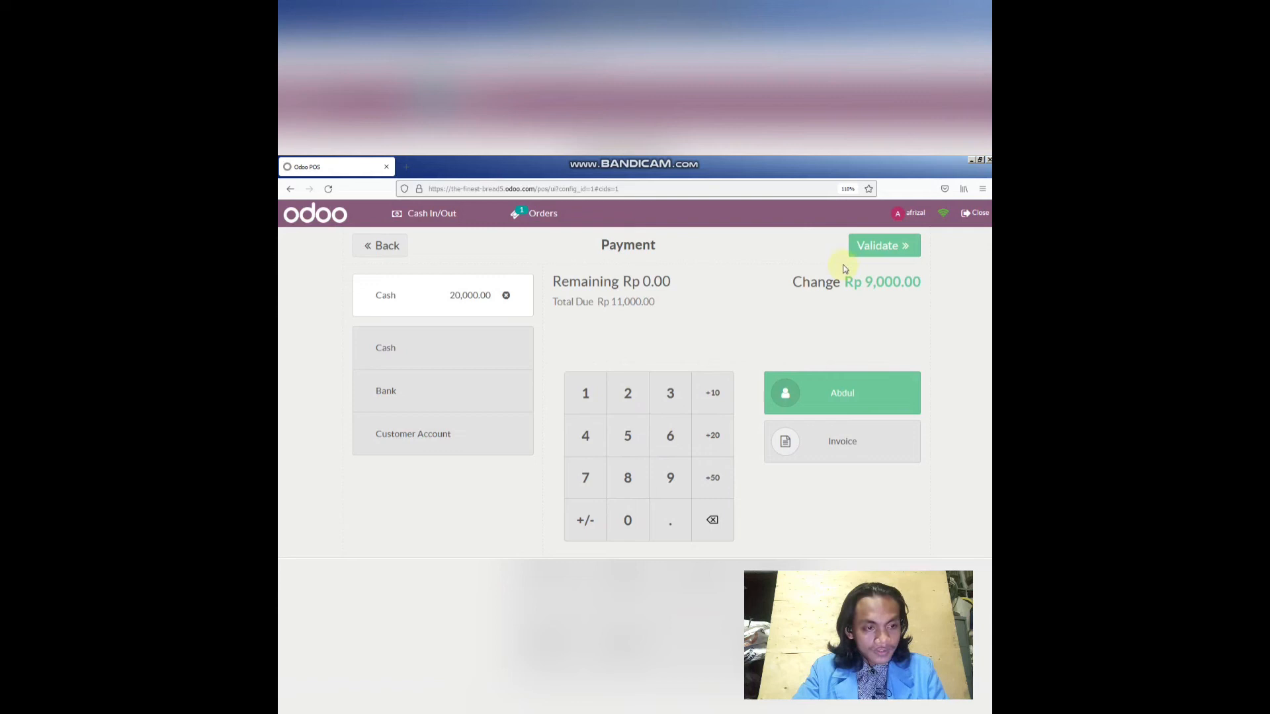
pyautogui.click(887, 245)
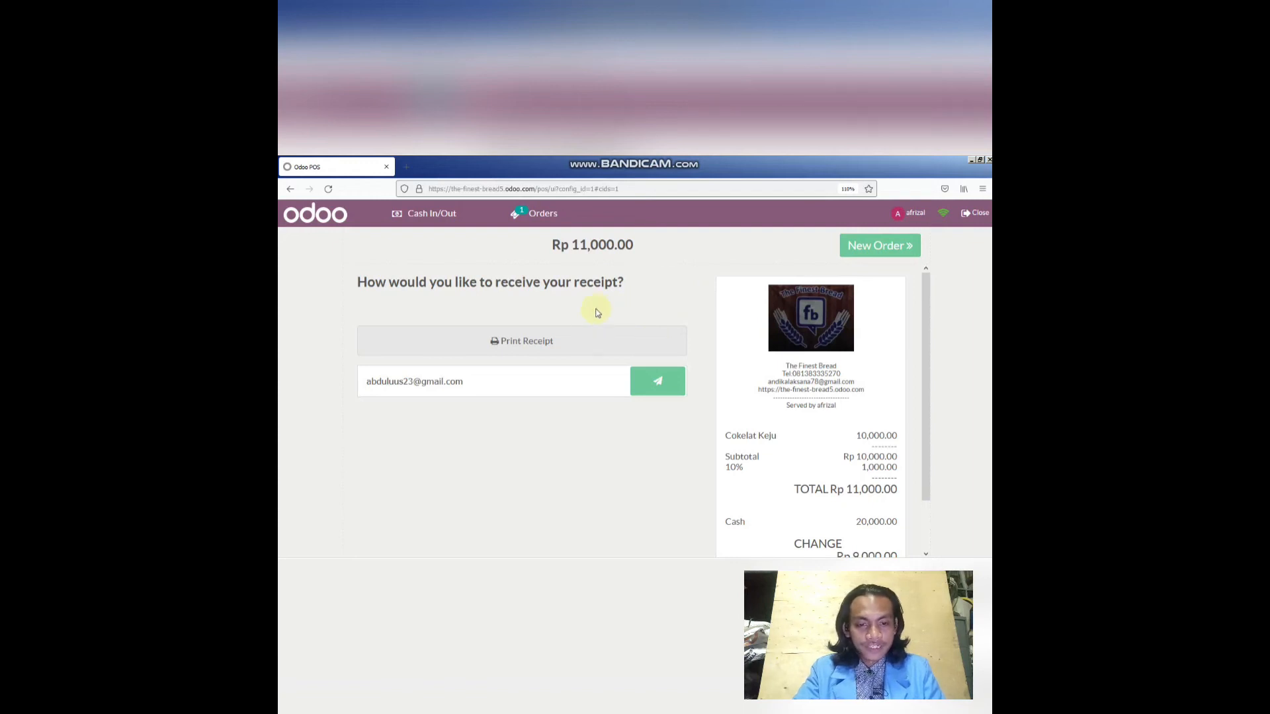
pyautogui.moveTo(923, 312)
pyautogui.mouseDown()
pyautogui.moveTo(925, 369)
pyautogui.moveTo(925, 313)
pyautogui.mouseUp()
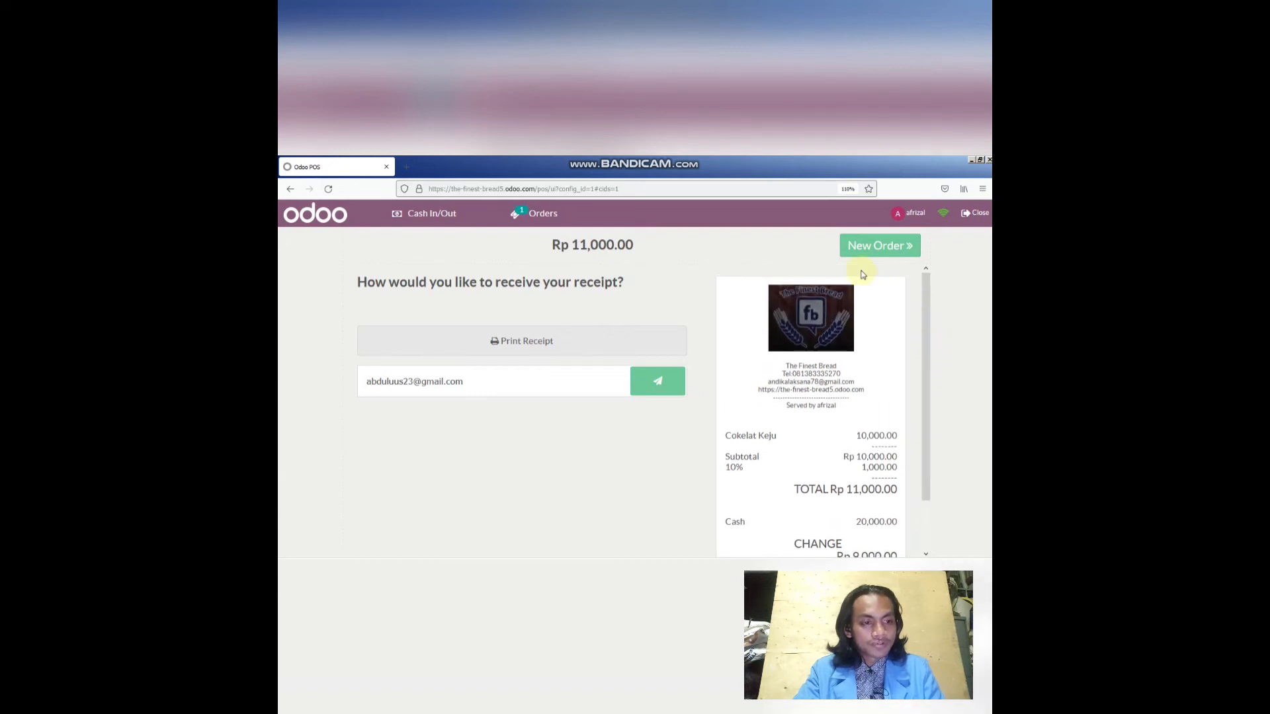
# - Close the receipt by starting a new order, return to the Point of Sale dashboard and open the list of orders
pyautogui.click(878, 254)
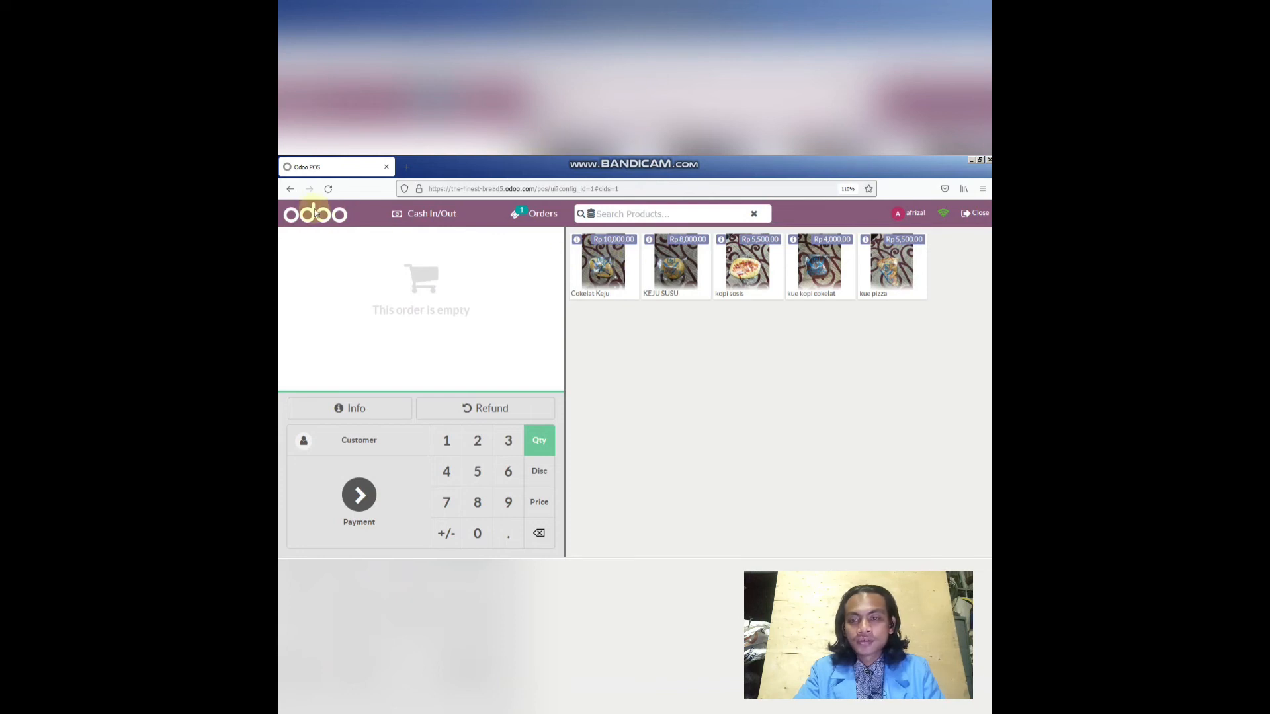
pyautogui.click(291, 194)
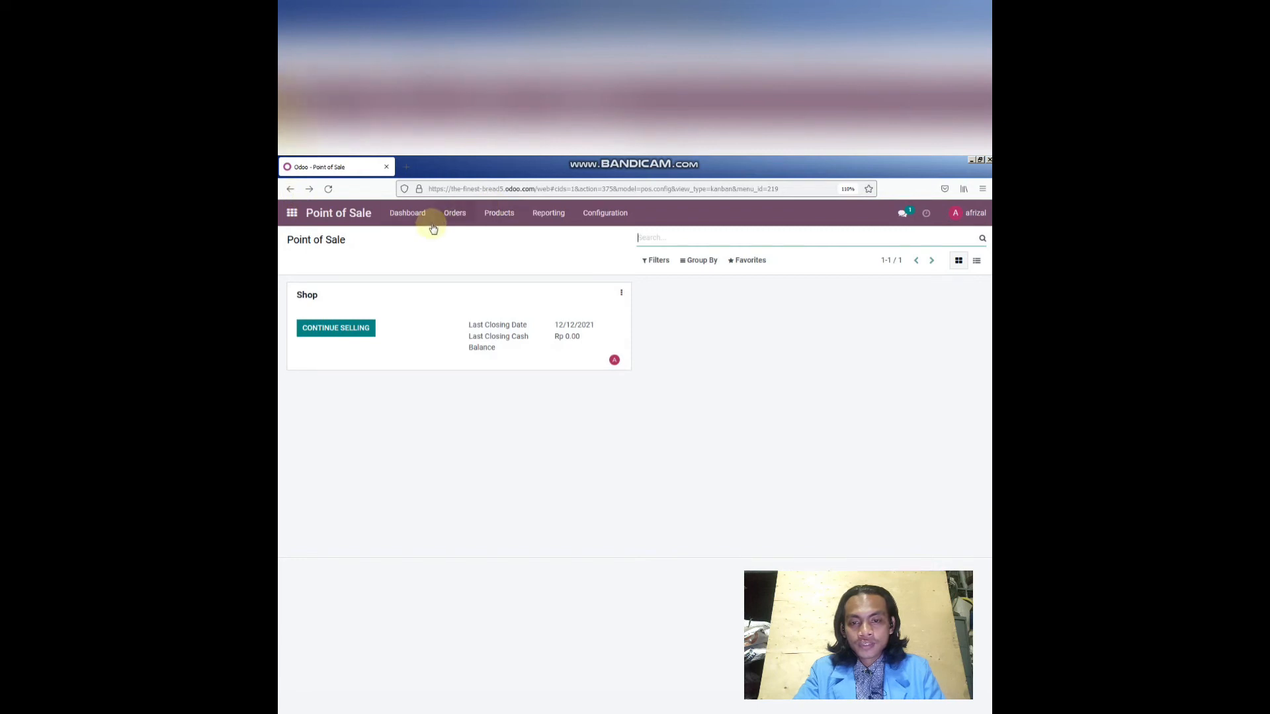
pyautogui.click(445, 218)
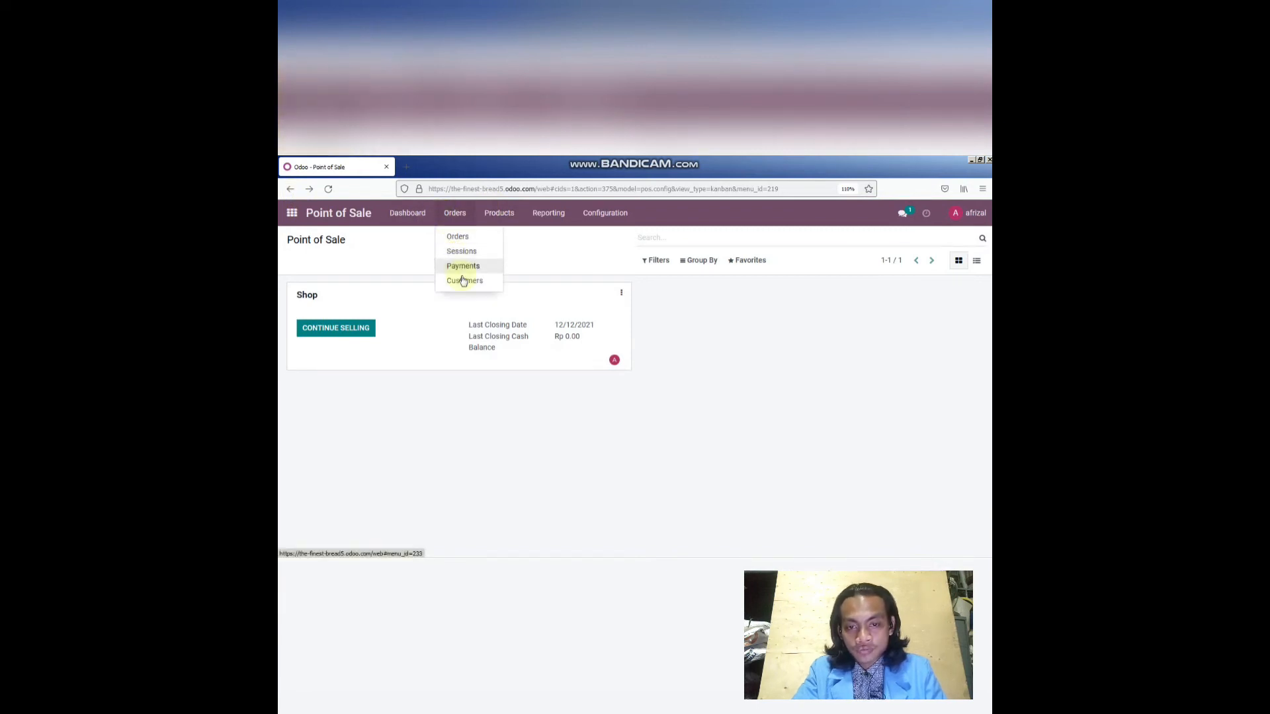
pyautogui.click(462, 236)
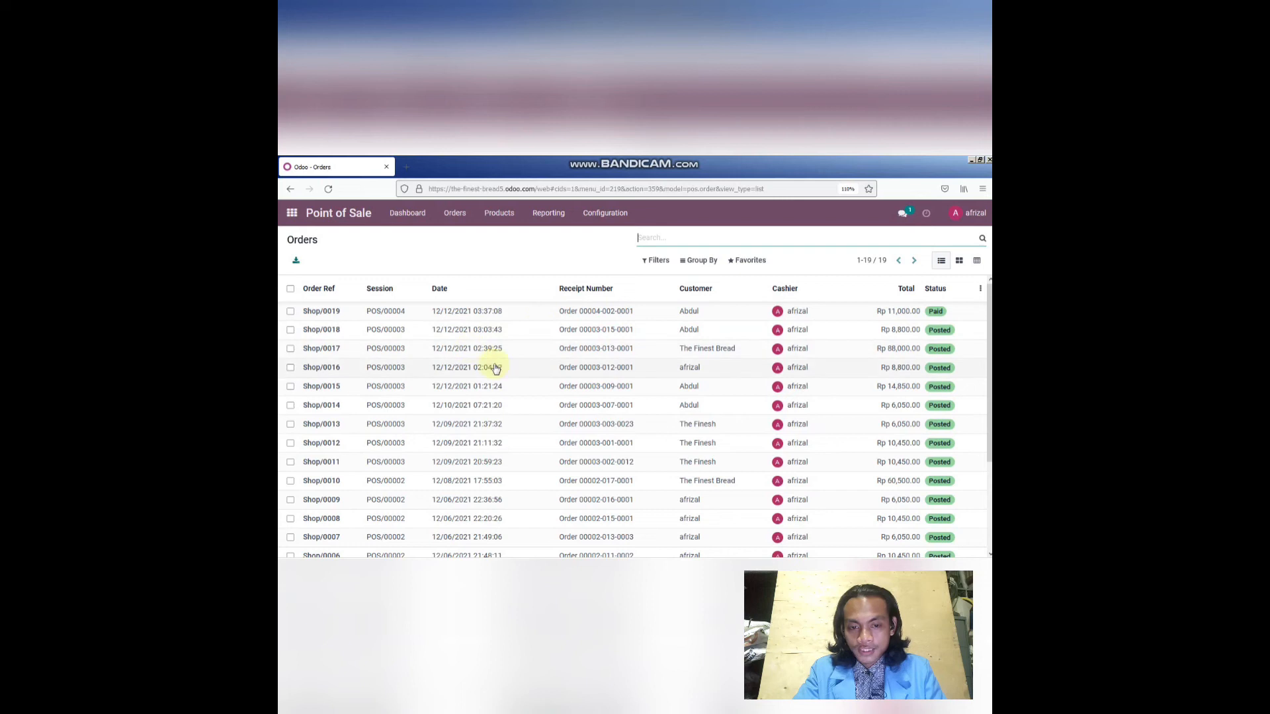
# - Review the selling sessions and the payments grouped by payment method, expanding the Bank group
pyautogui.click(462, 221)
pyautogui.click(462, 252)
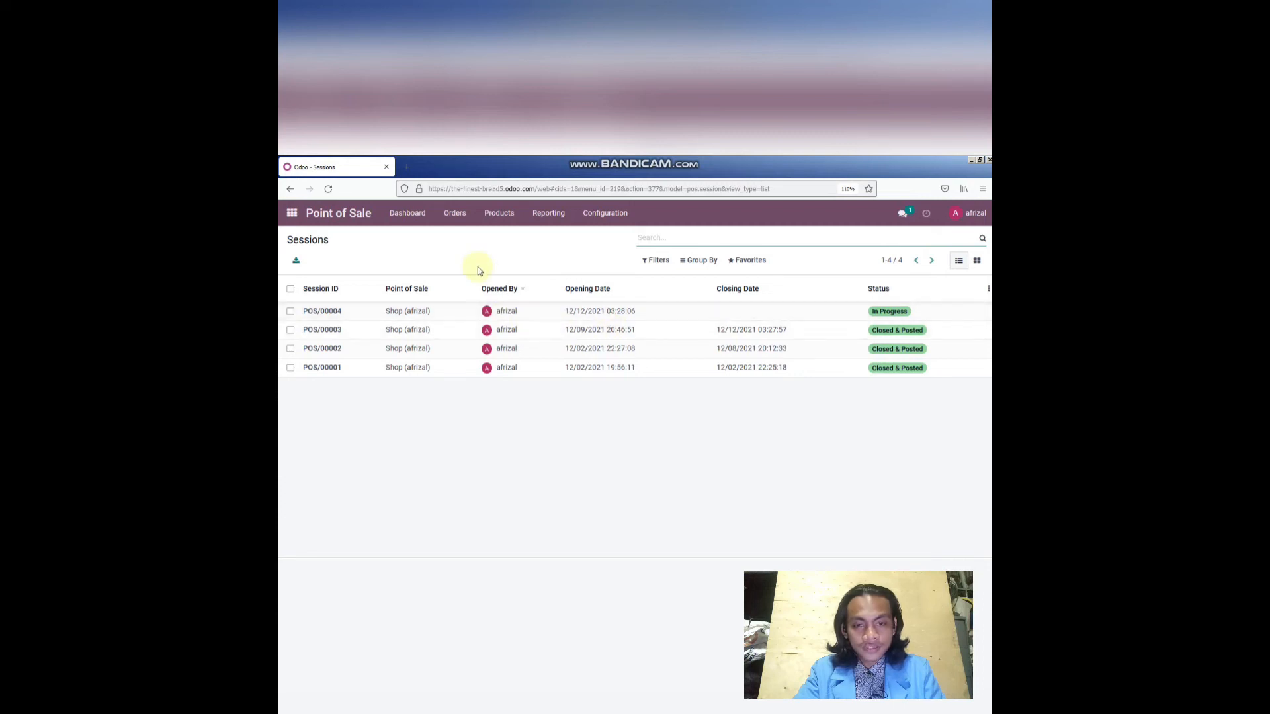
pyautogui.click(454, 222)
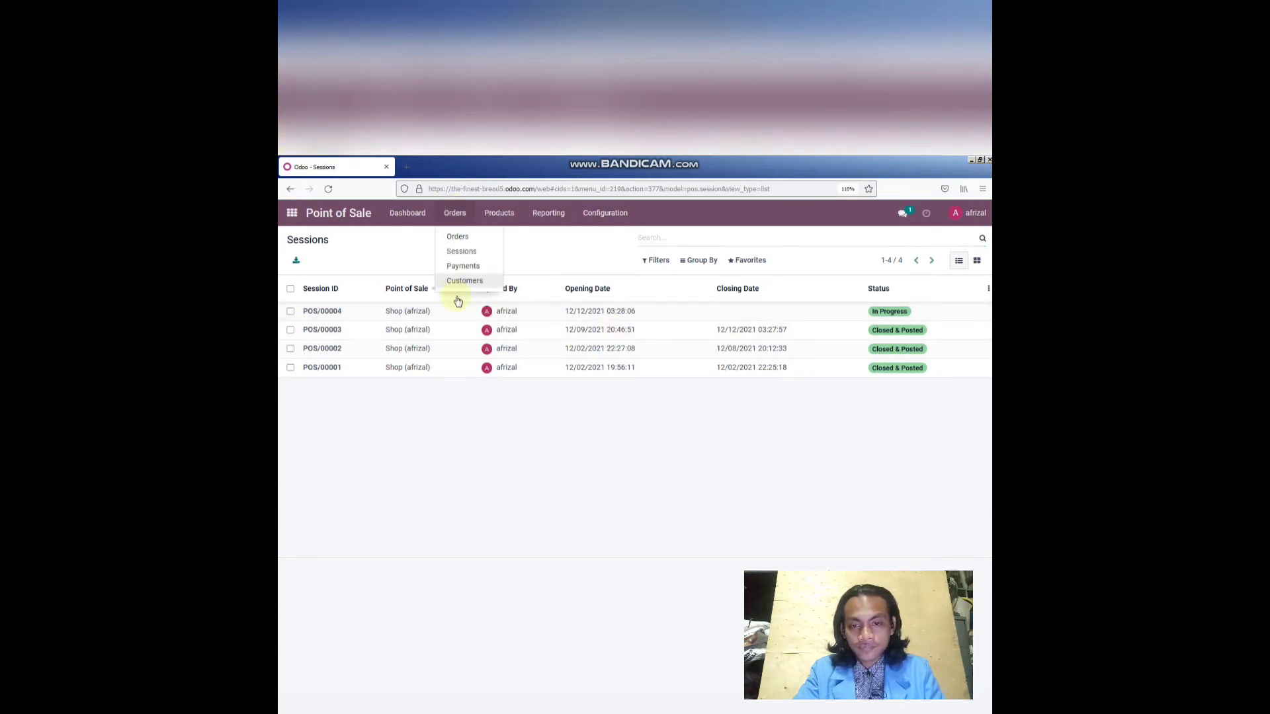
pyautogui.click(475, 266)
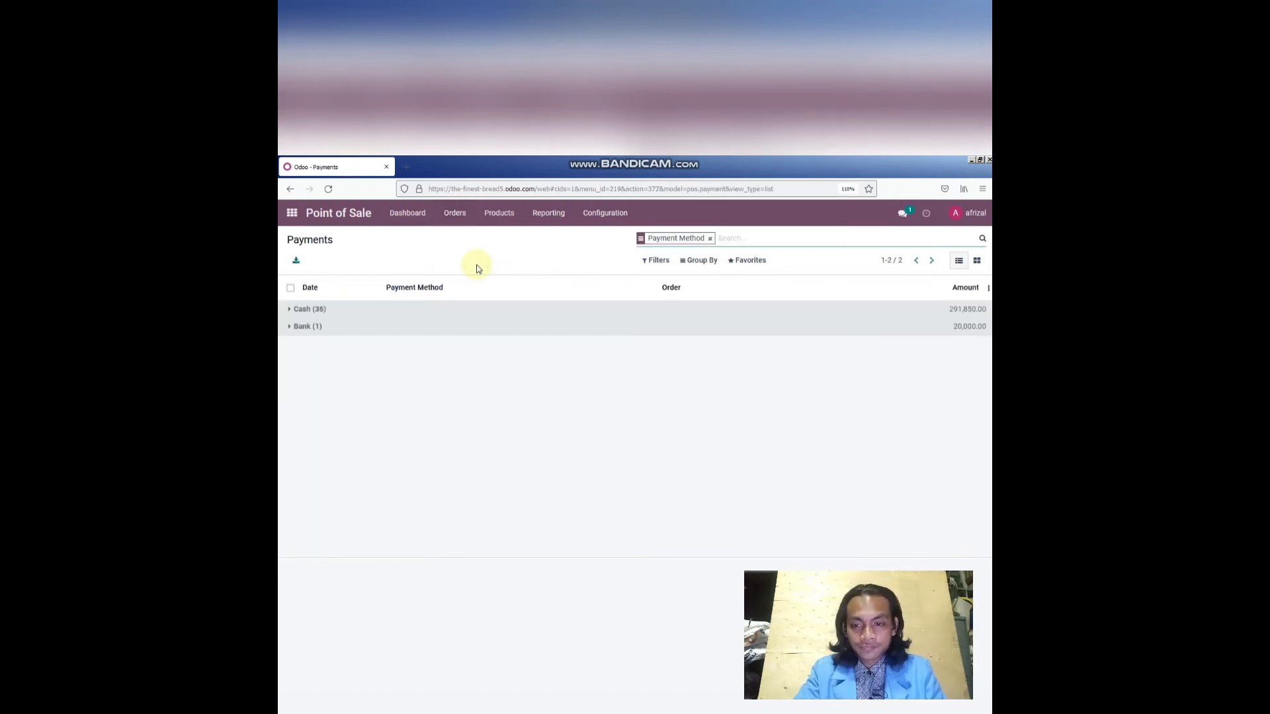
pyautogui.click(296, 313)
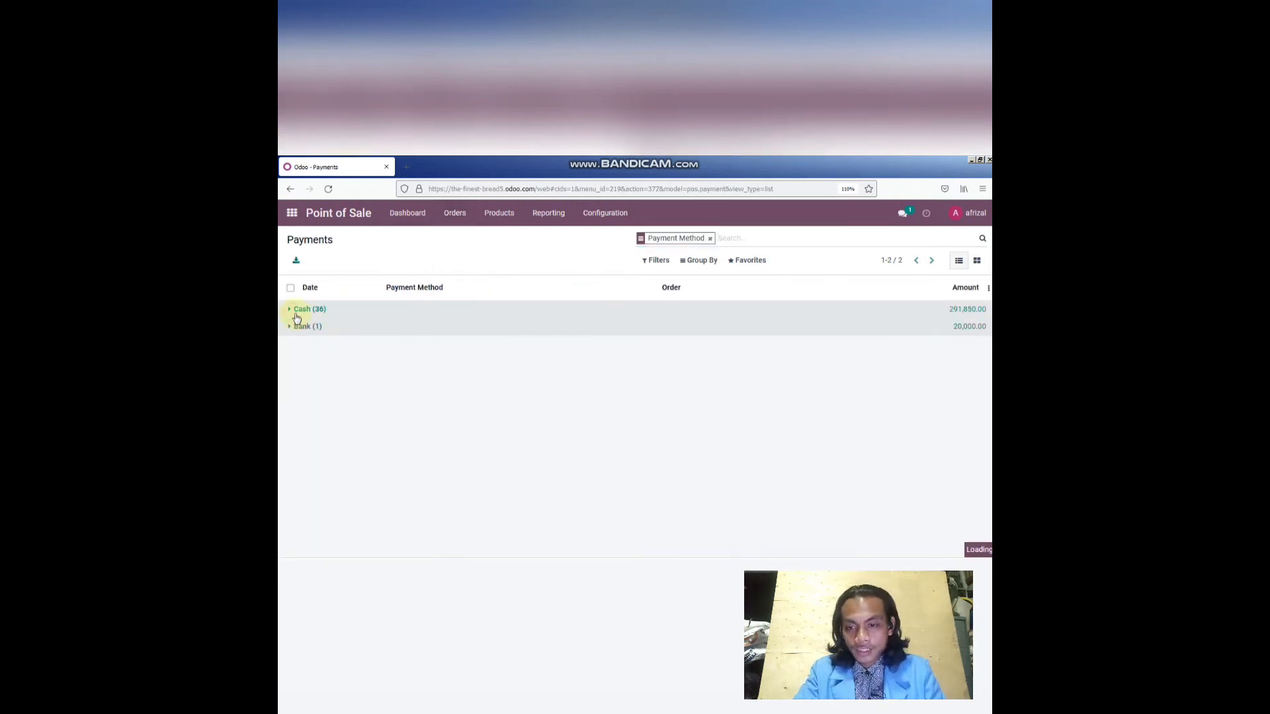
pyautogui.click(297, 316)
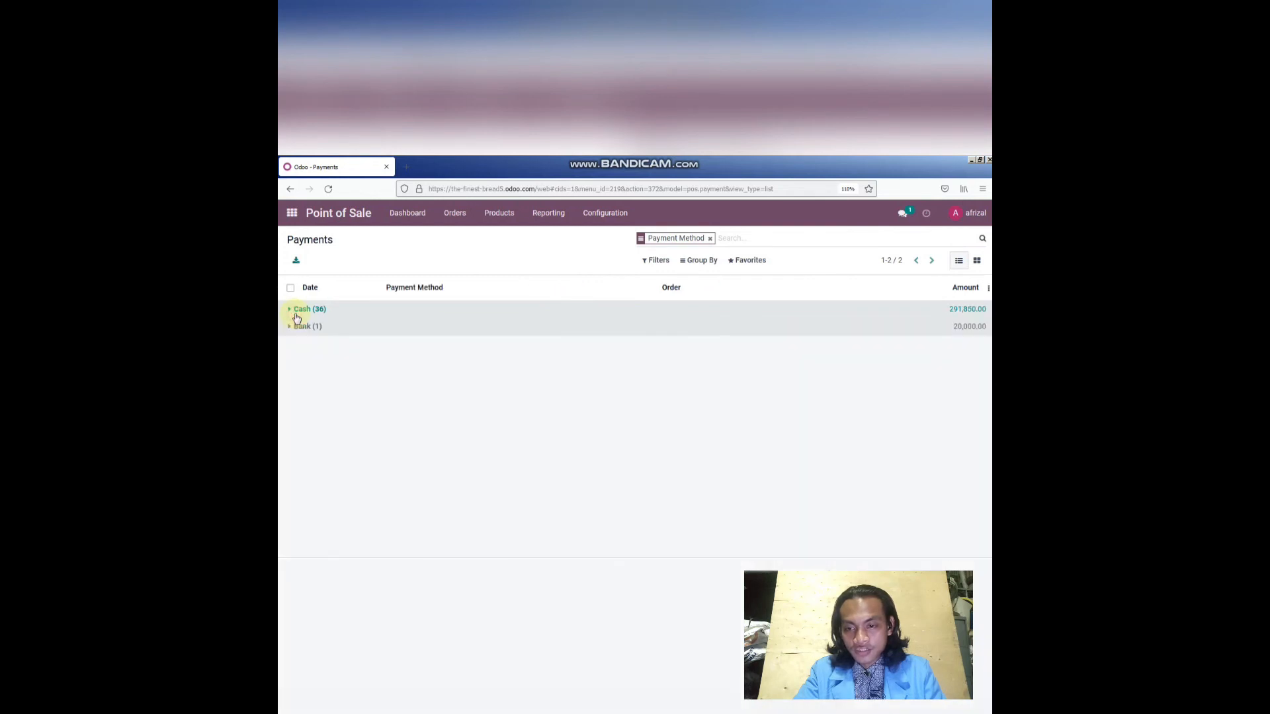
pyautogui.click(310, 328)
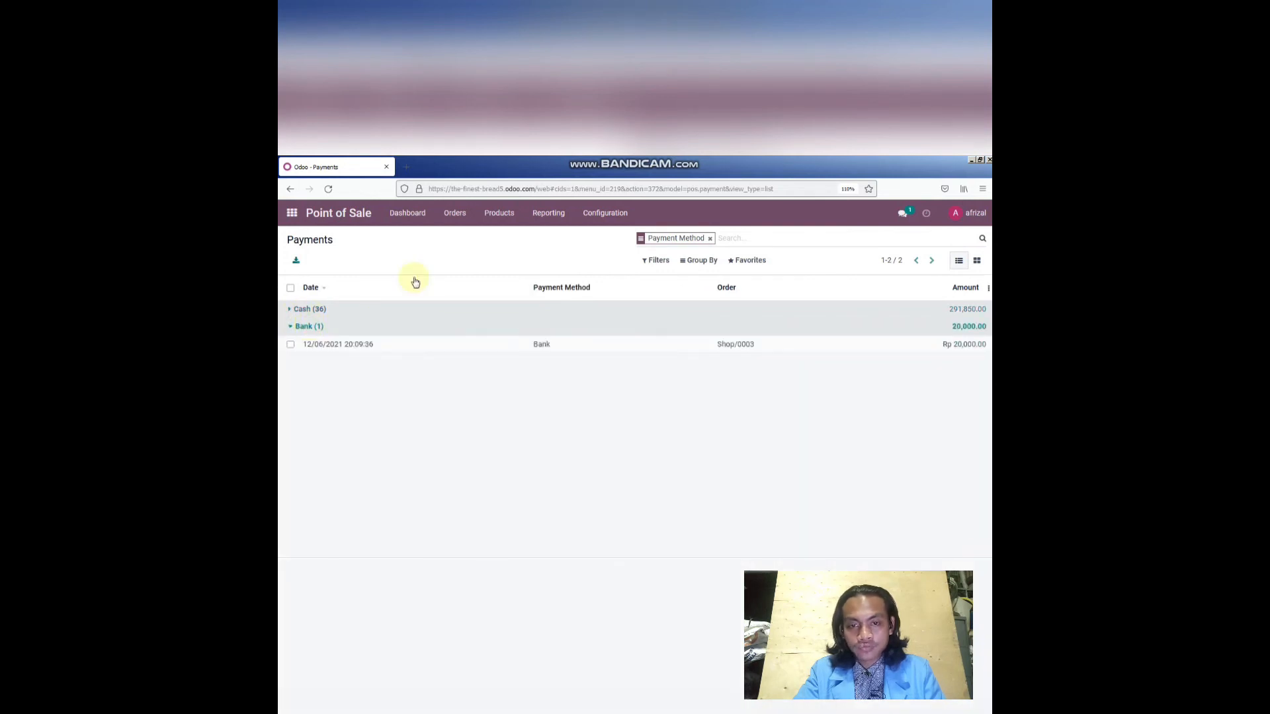
# - Review the Point of Sale customers and the products available in POS
pyautogui.click(466, 222)
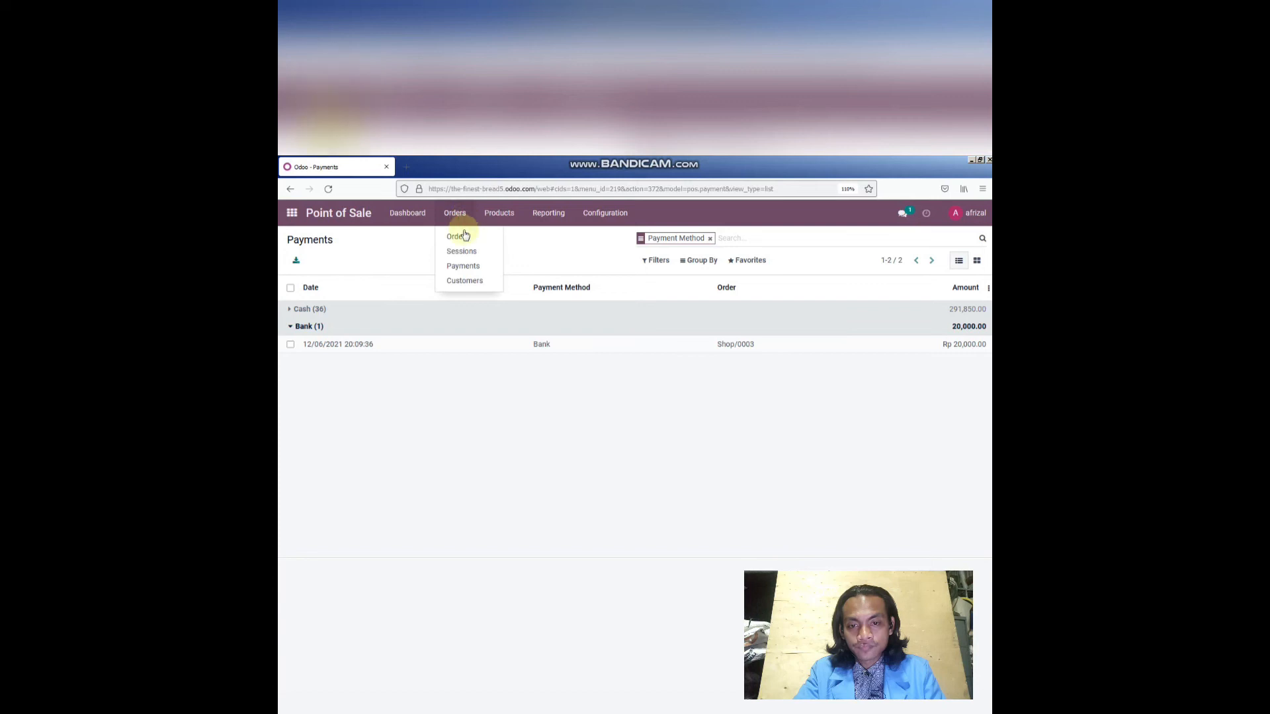
pyautogui.click(461, 280)
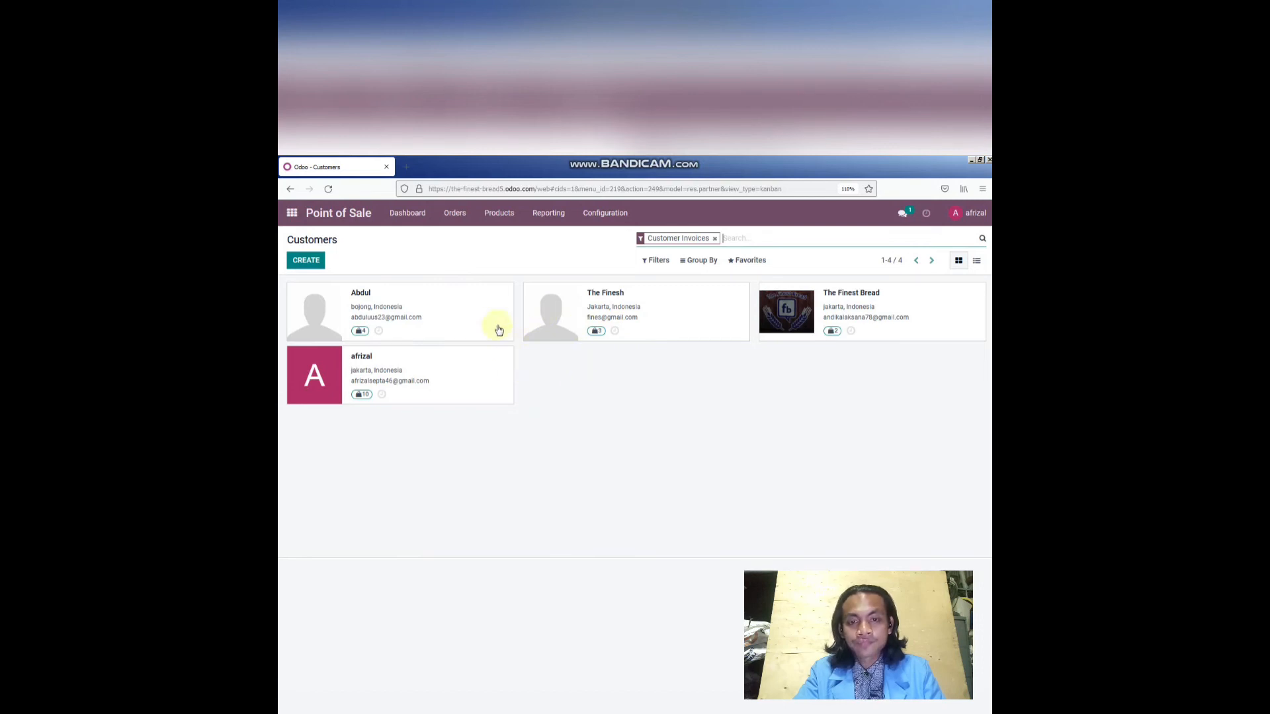
pyautogui.click(500, 213)
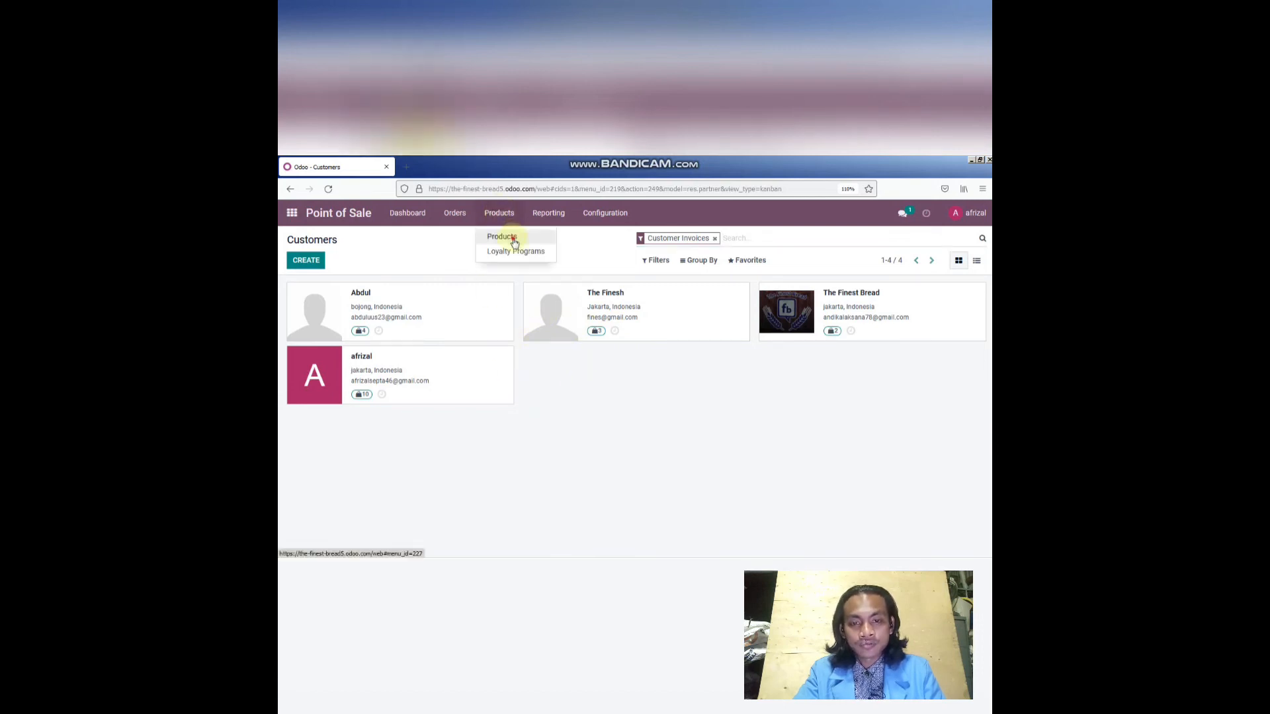
pyautogui.click(514, 238)
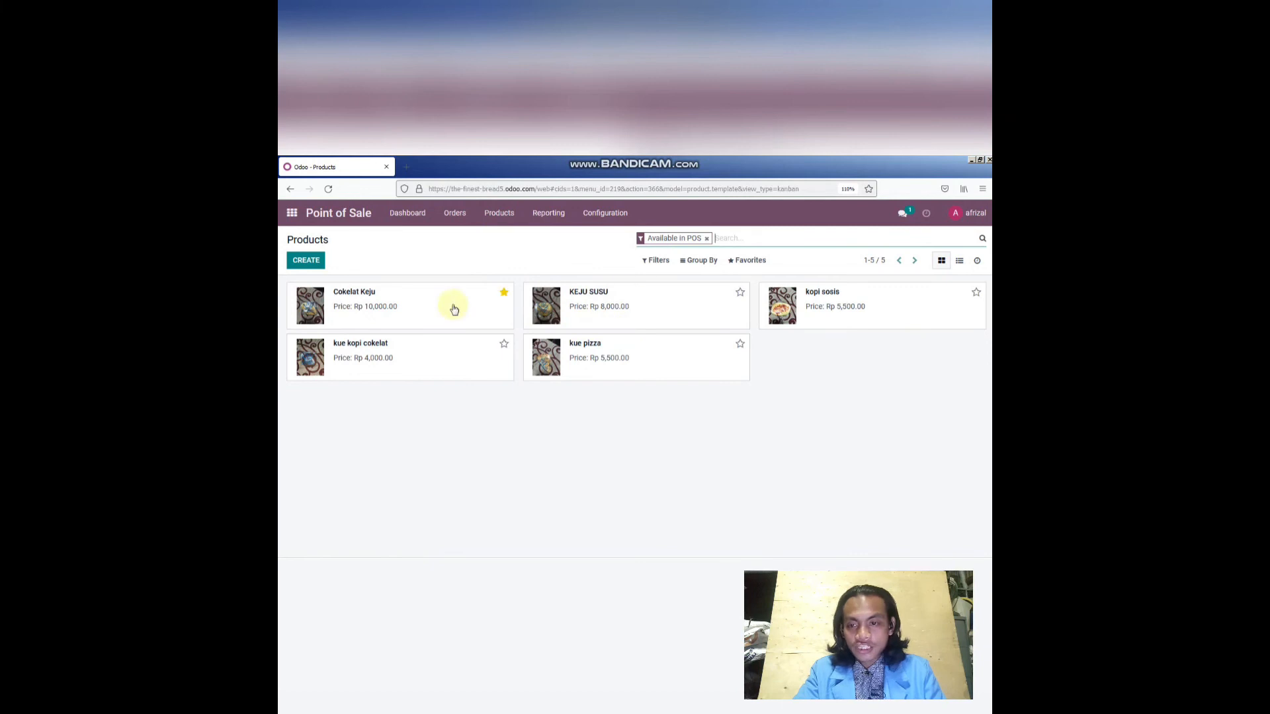
# - Create a new Point of Sale product and name it Roti Jagung
pyautogui.click(305, 260)
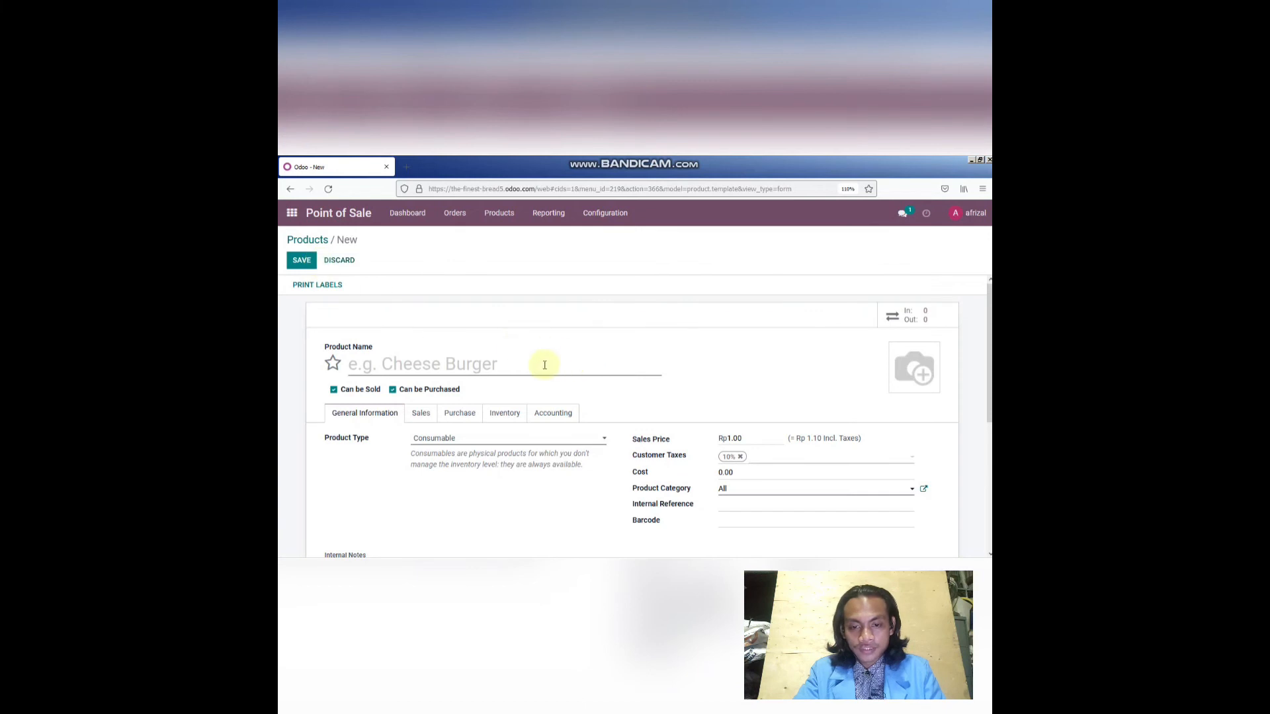
pyautogui.click(544, 365)
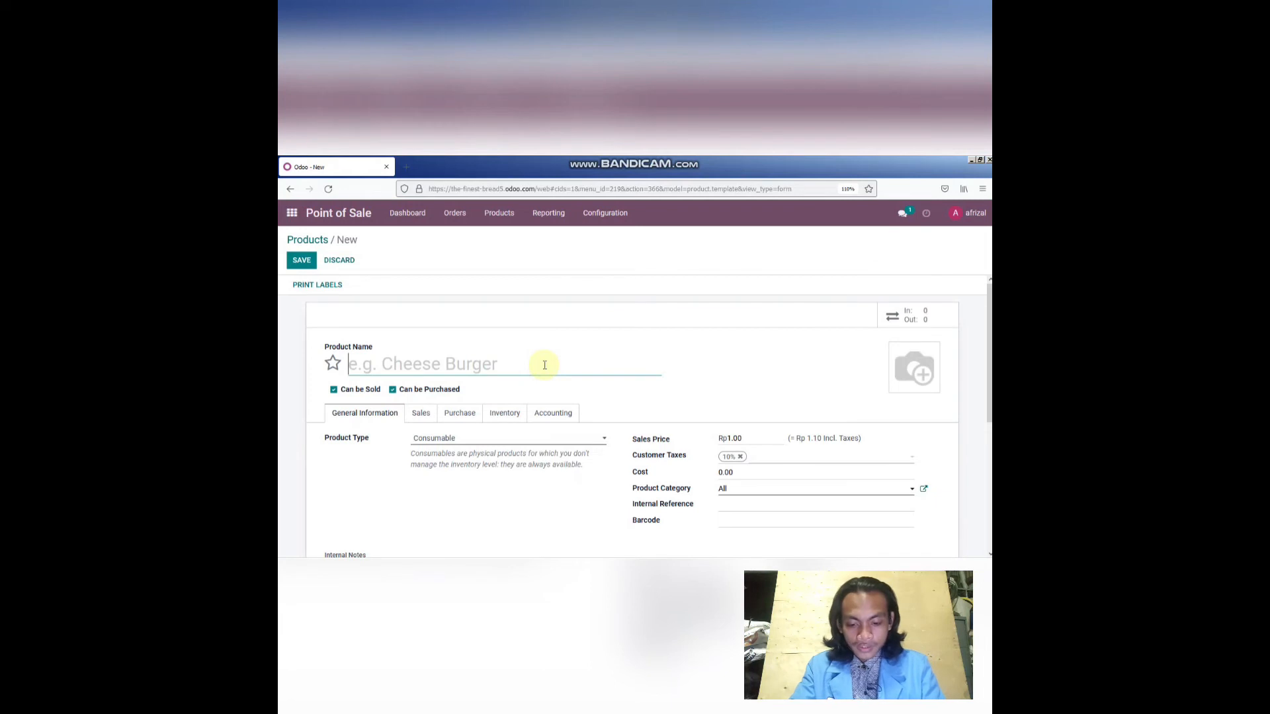
pyautogui.write('Roti')
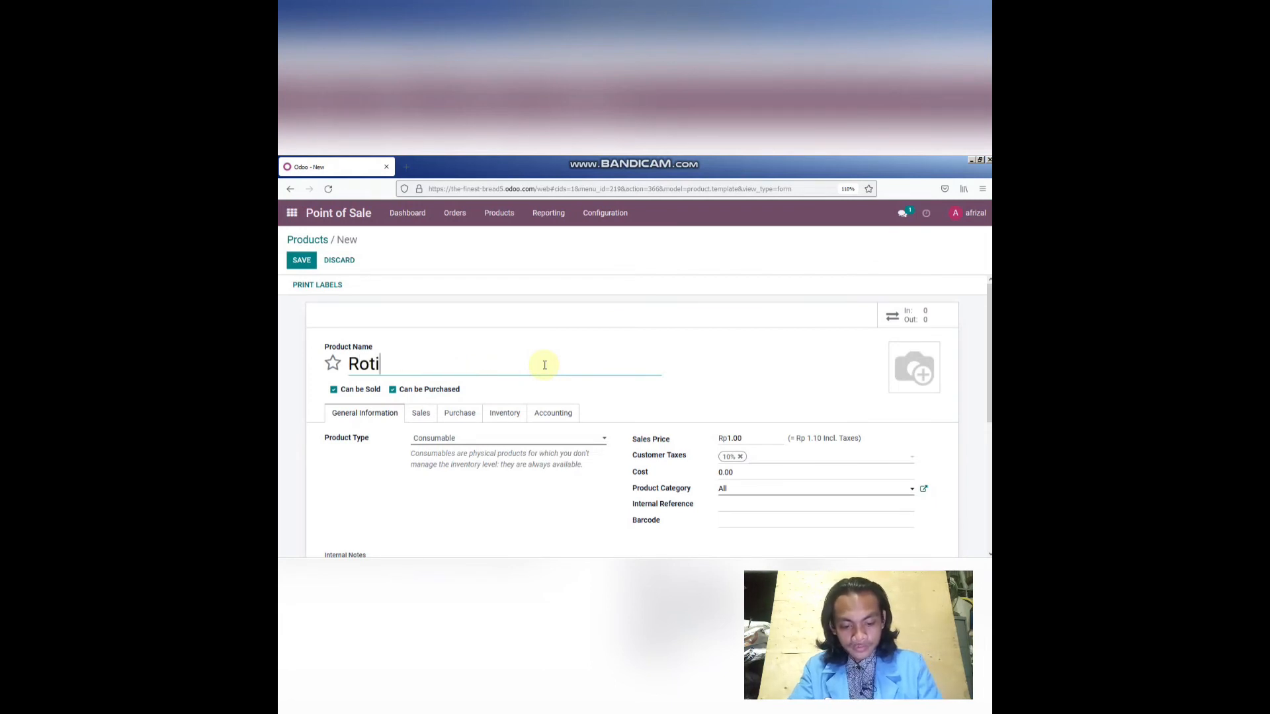
pyautogui.write(' Jagung')
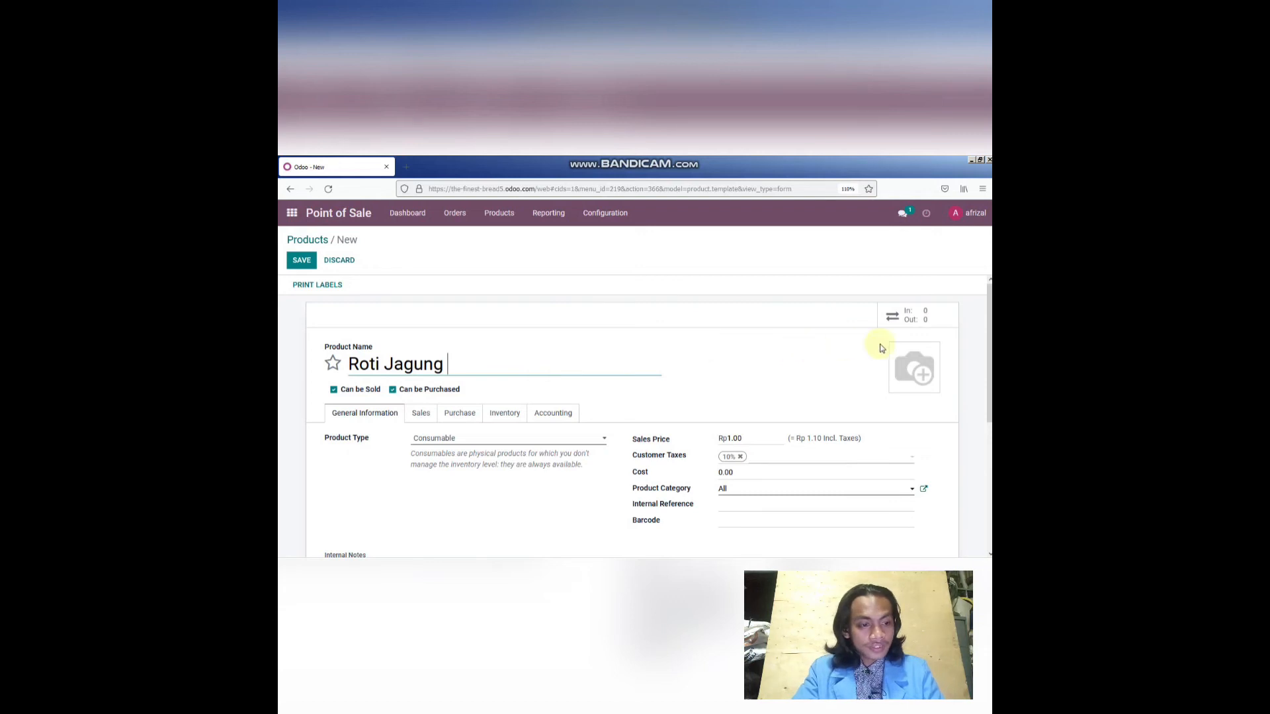
# - Upload the "roti jagung" picture from the kue folder as the product image
pyautogui.click(896, 354)
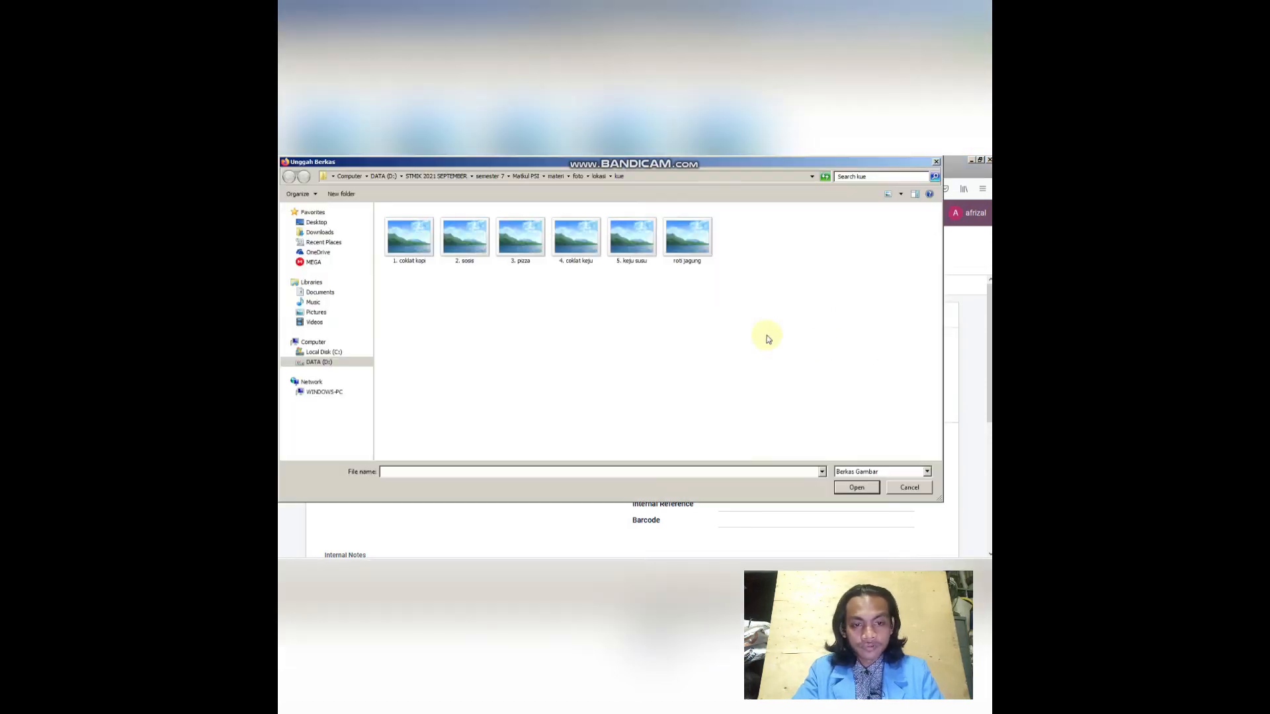
pyautogui.click(690, 259)
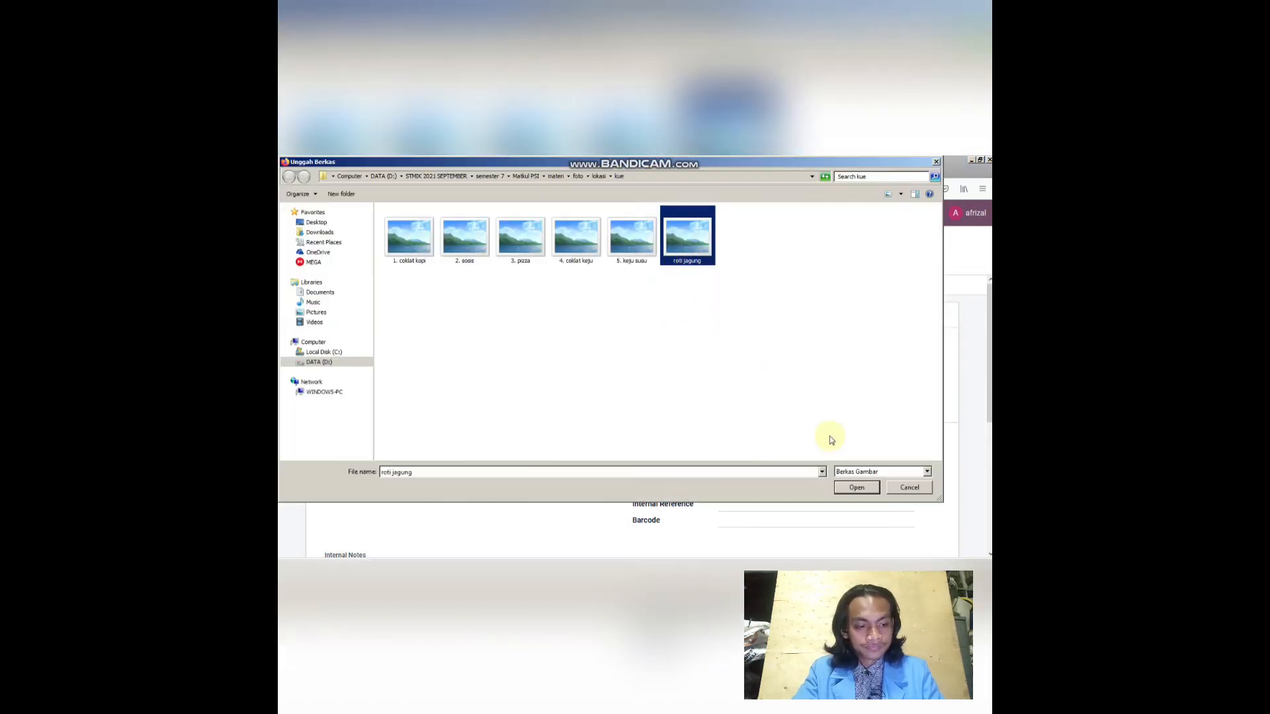
pyautogui.click(856, 487)
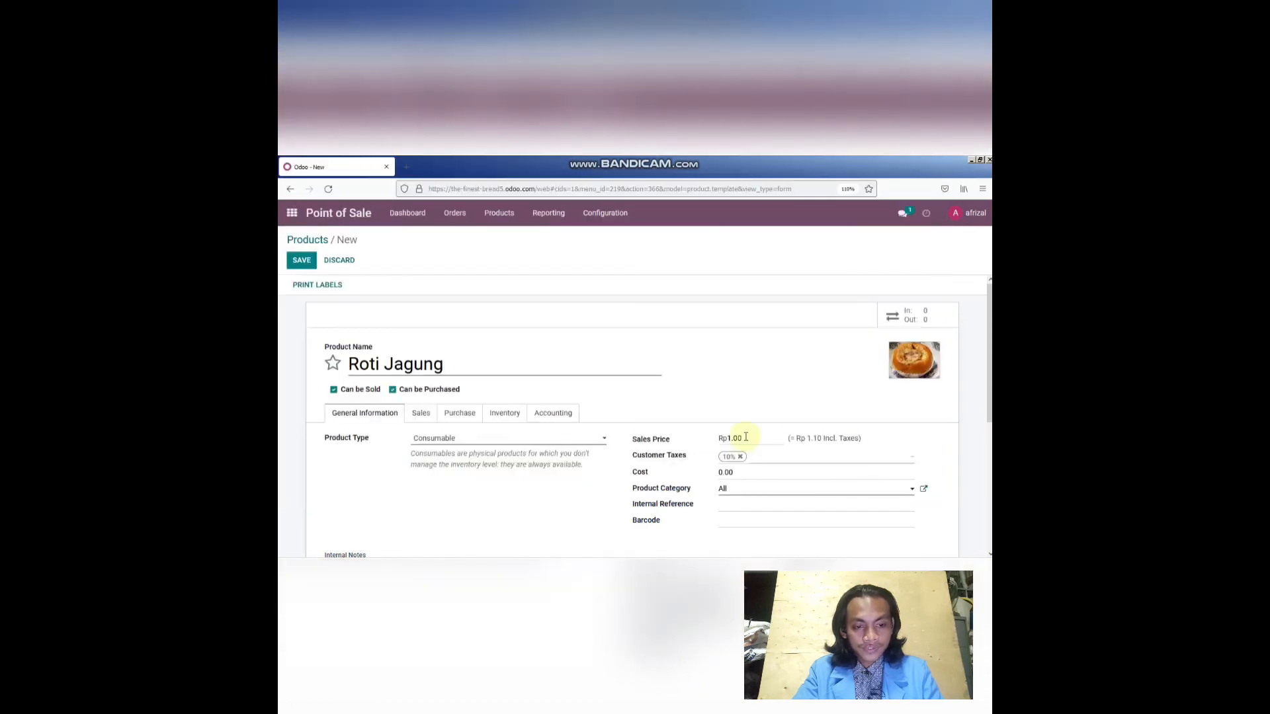
# - Set the Roti Jagung sales price to Rp 15000, save the product and return to the product list
pyautogui.click(748, 441)
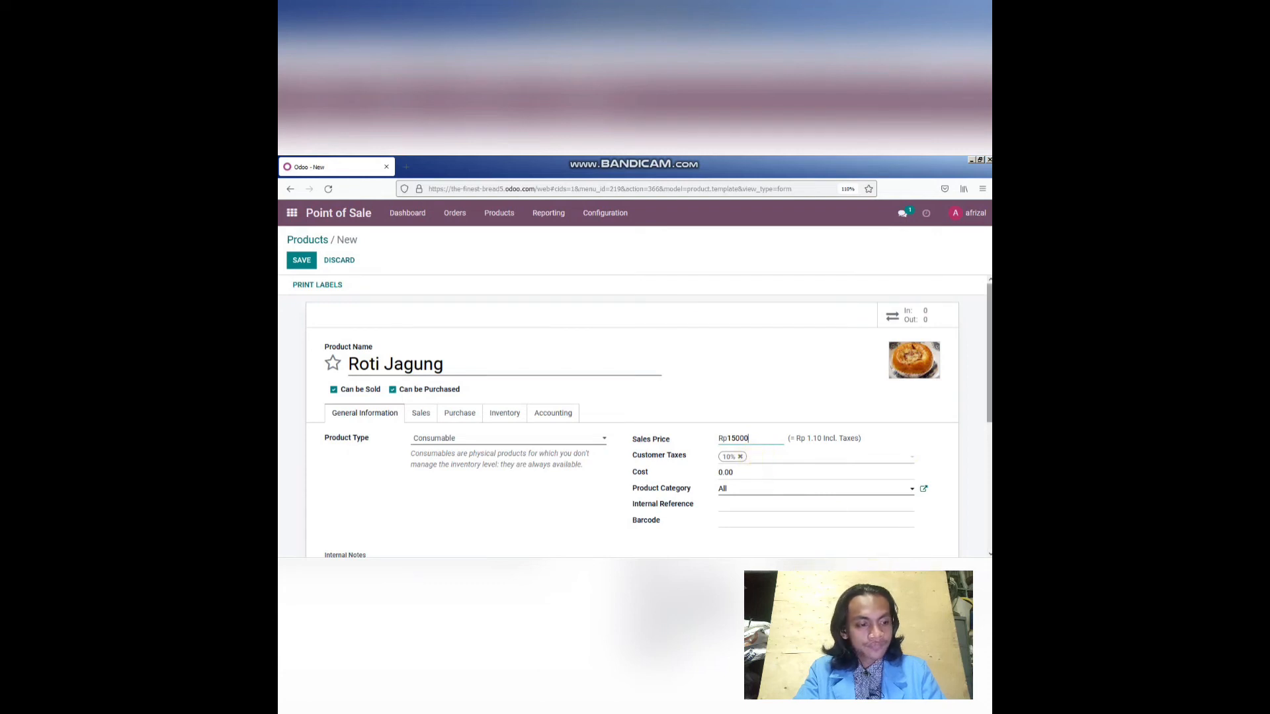
pyautogui.moveTo(989, 345)
pyautogui.mouseDown()
pyautogui.moveTo(990, 441)
pyautogui.moveTo(989, 342)
pyautogui.mouseUp()
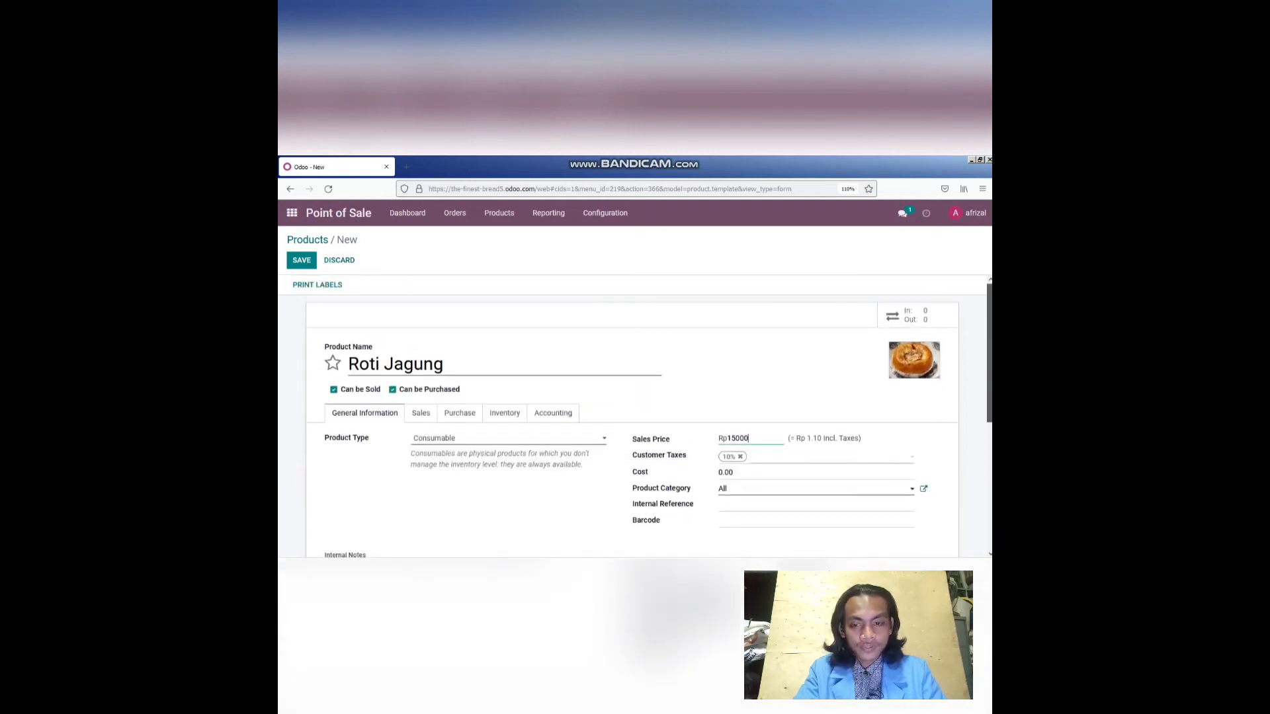
pyautogui.click(302, 260)
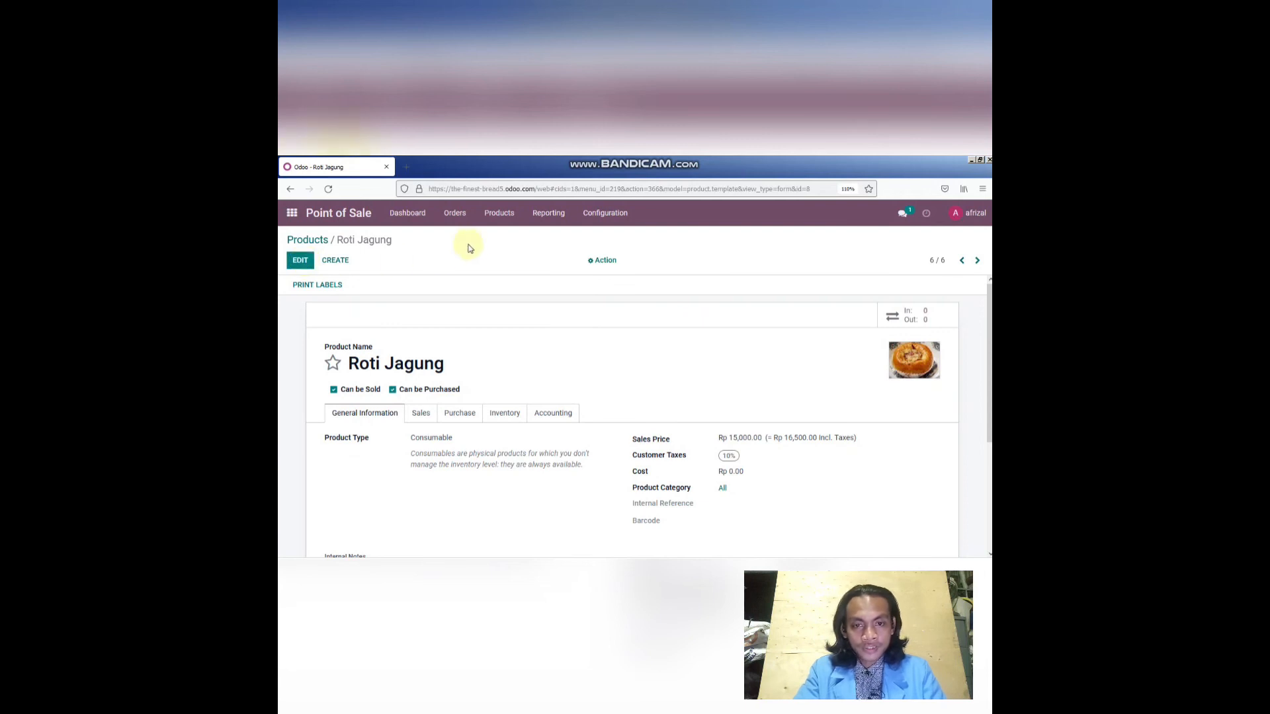
pyautogui.click(509, 217)
pyautogui.click(509, 236)
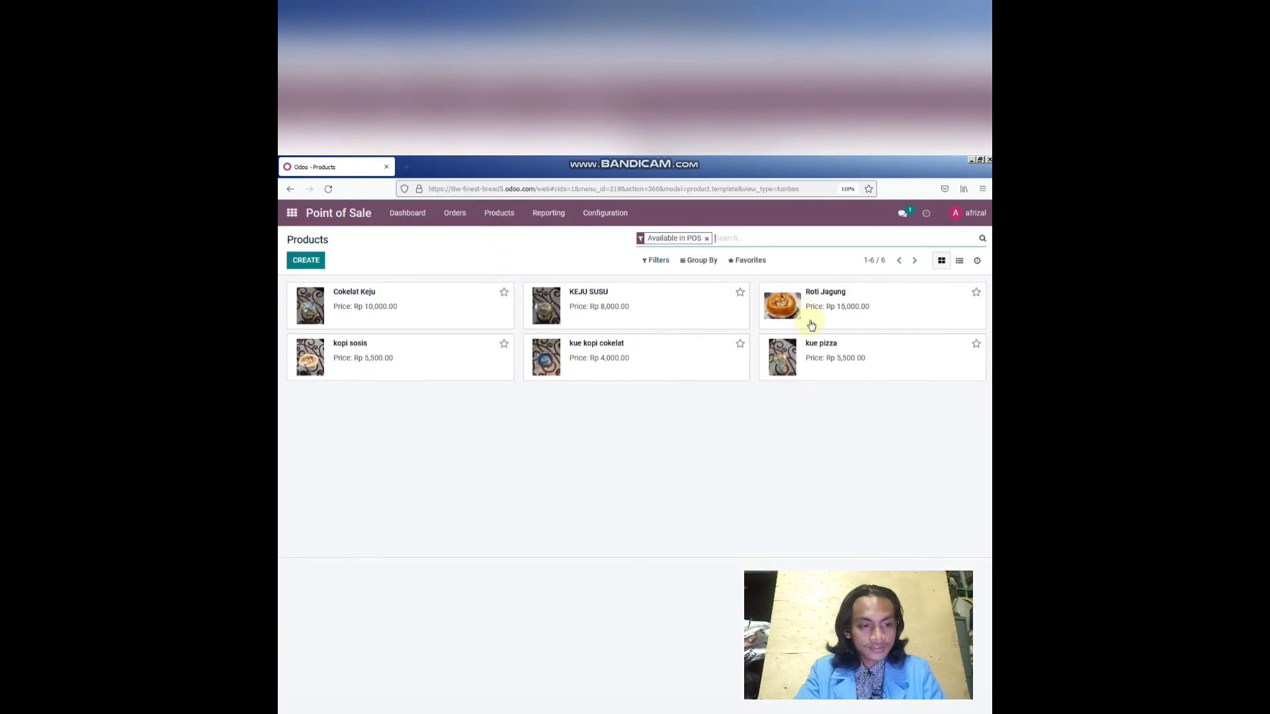
# - Switch to Invoicing, review the company data for The Finest Bread and apply it without edits
pyautogui.click(292, 222)
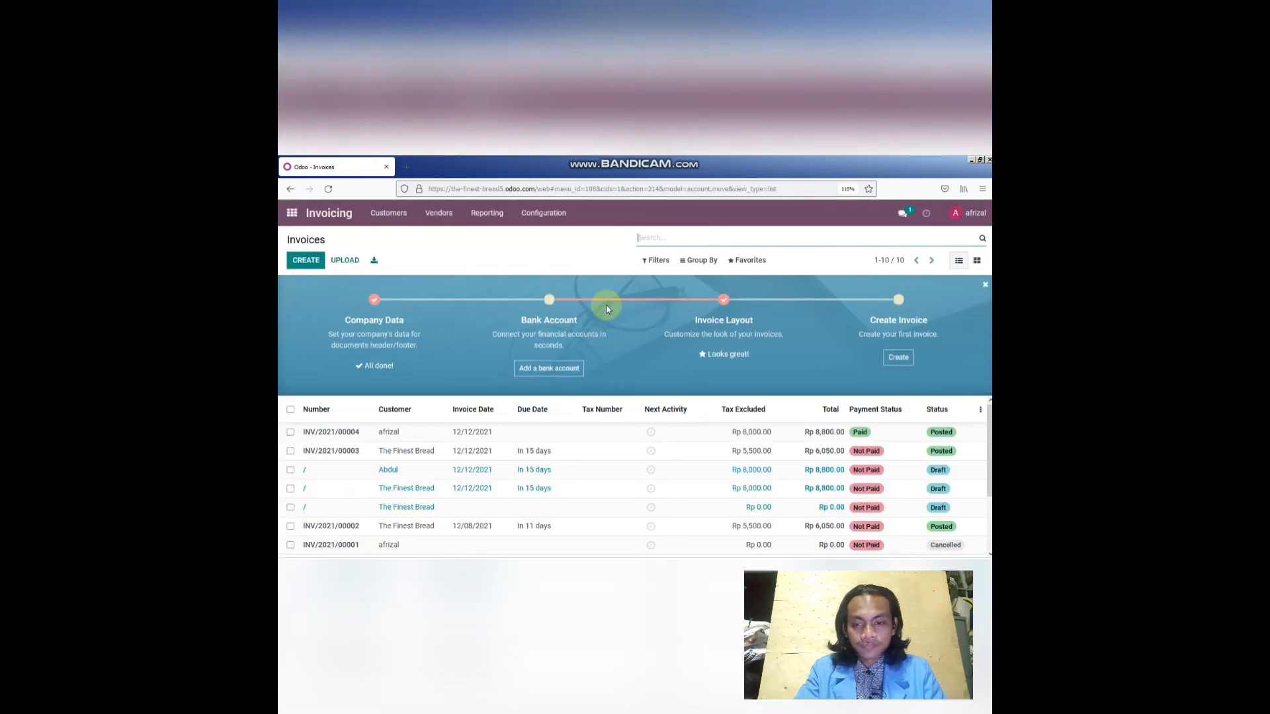
pyautogui.click(380, 367)
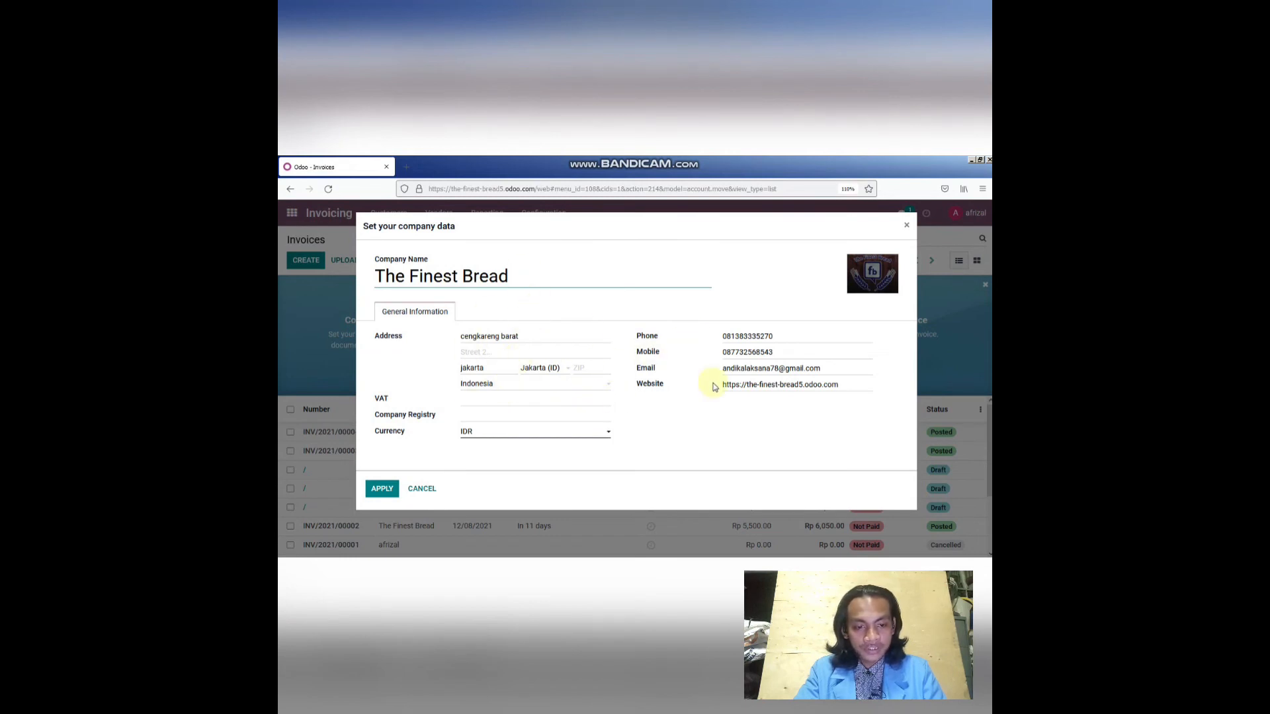
pyautogui.click(388, 492)
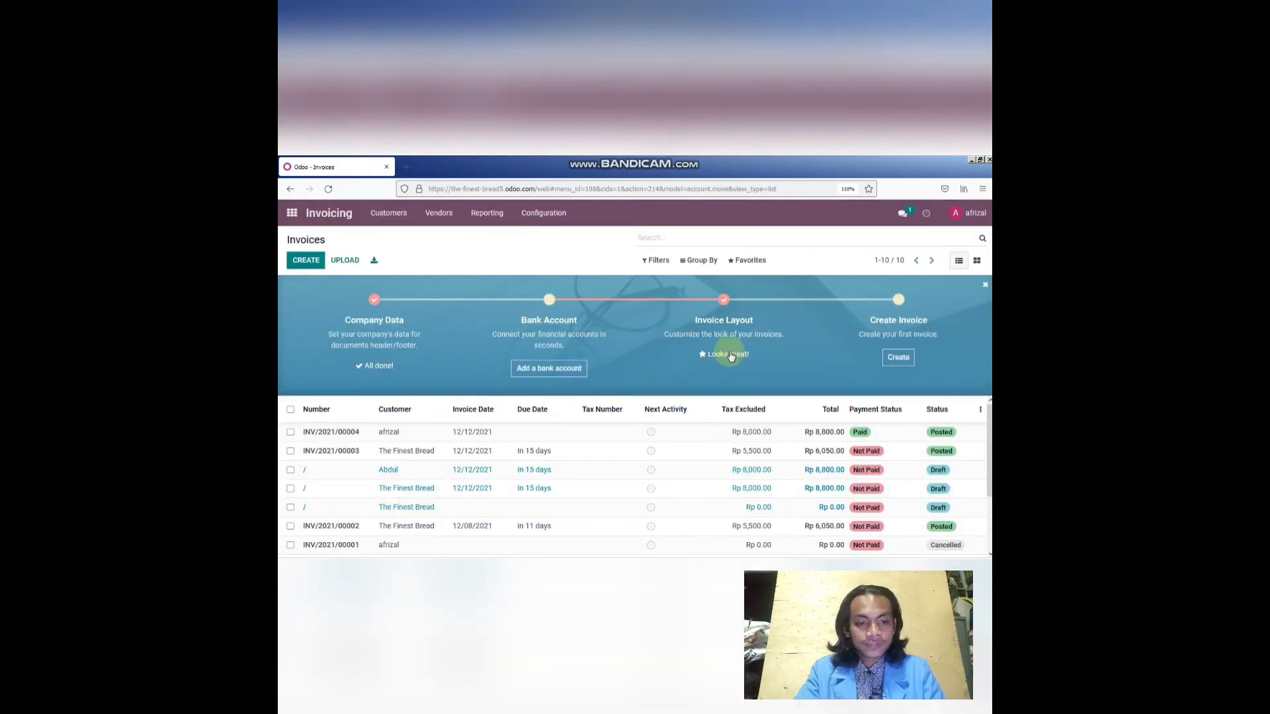
# - Open the invoice layout configuration and preview the Light, Boxed and Striped layouts, finishing with Bold selected
pyautogui.click(727, 354)
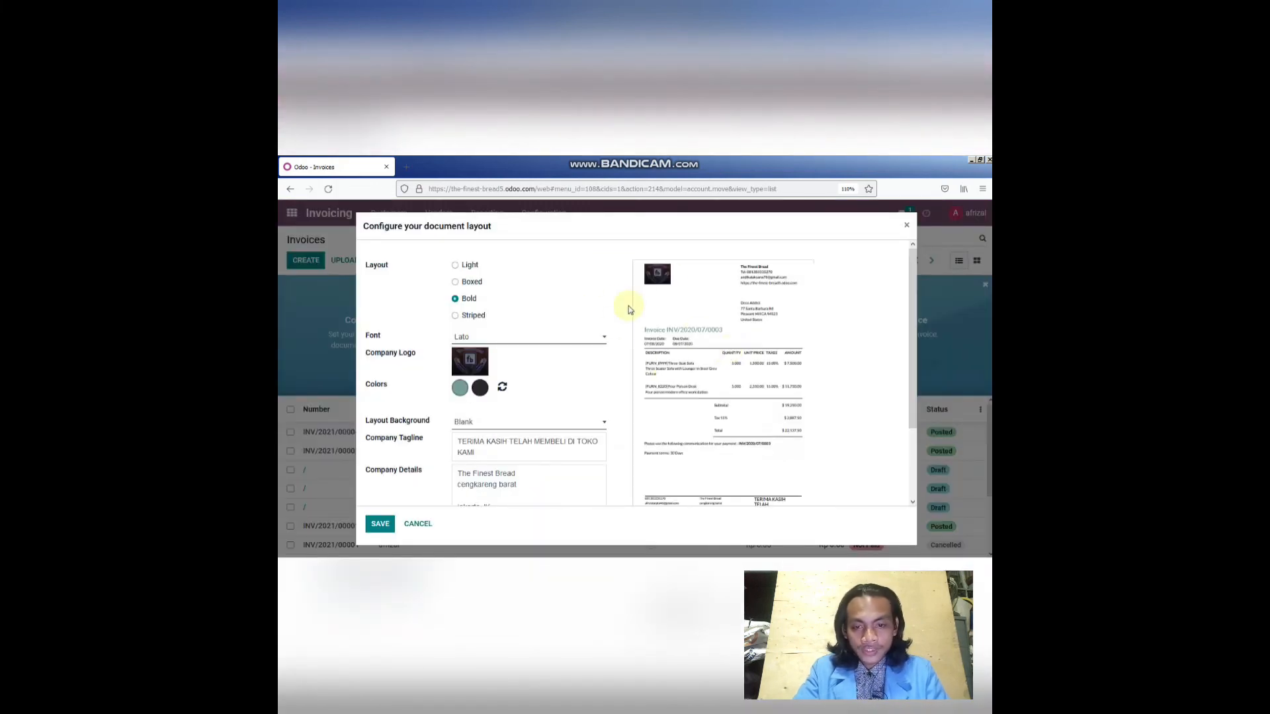
pyautogui.click(456, 266)
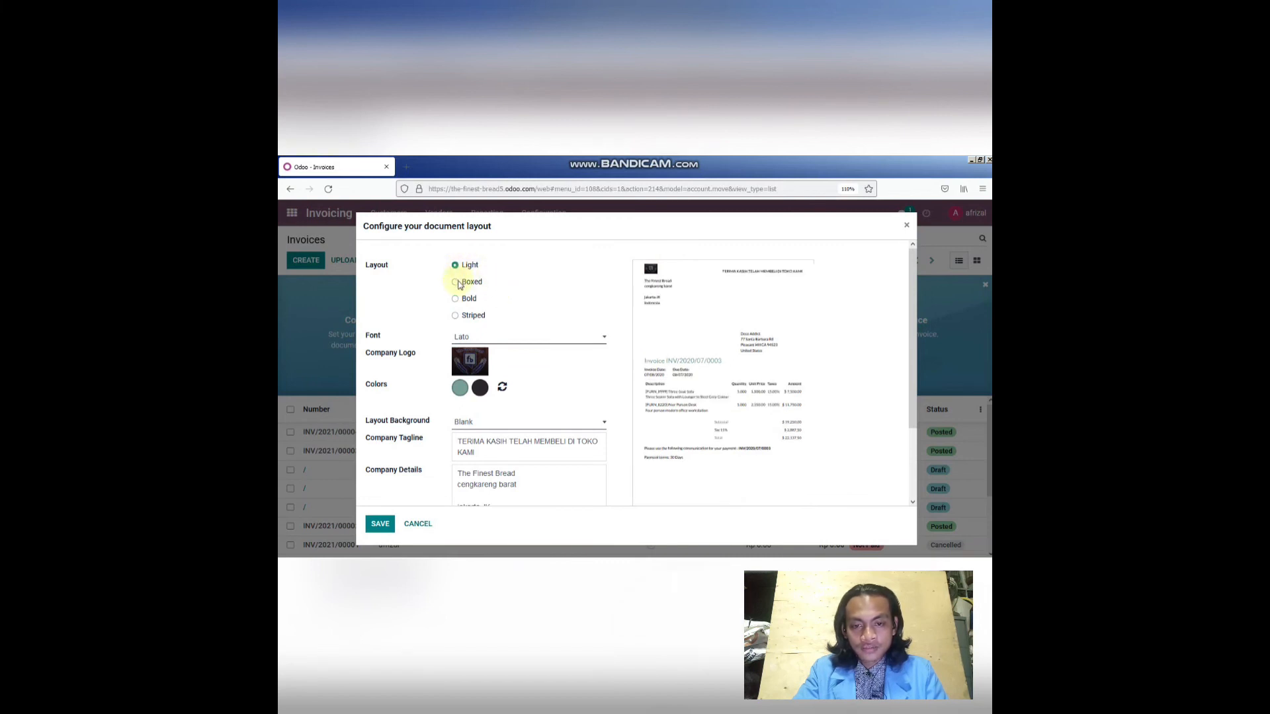
pyautogui.click(456, 283)
pyautogui.click(455, 299)
pyautogui.click(455, 318)
pyautogui.click(455, 301)
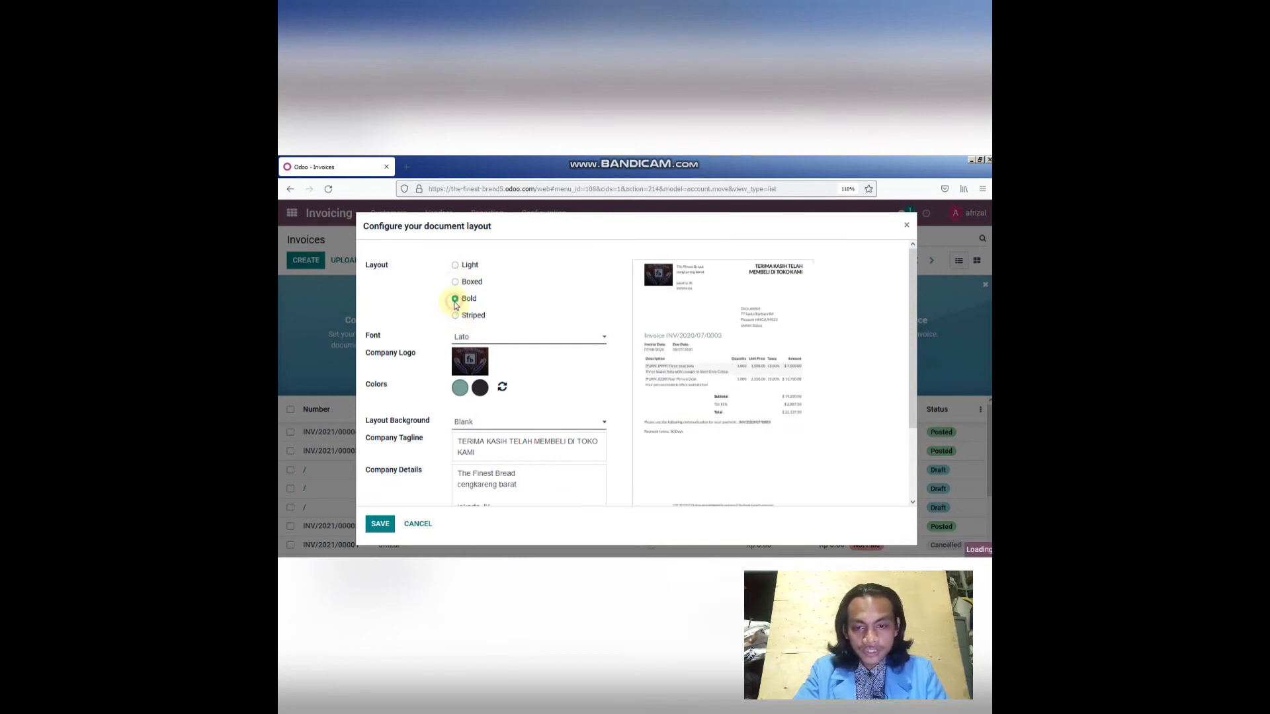
# - Try the Open Sans font for the invoice document layout and switch back to Lato
pyautogui.click(603, 337)
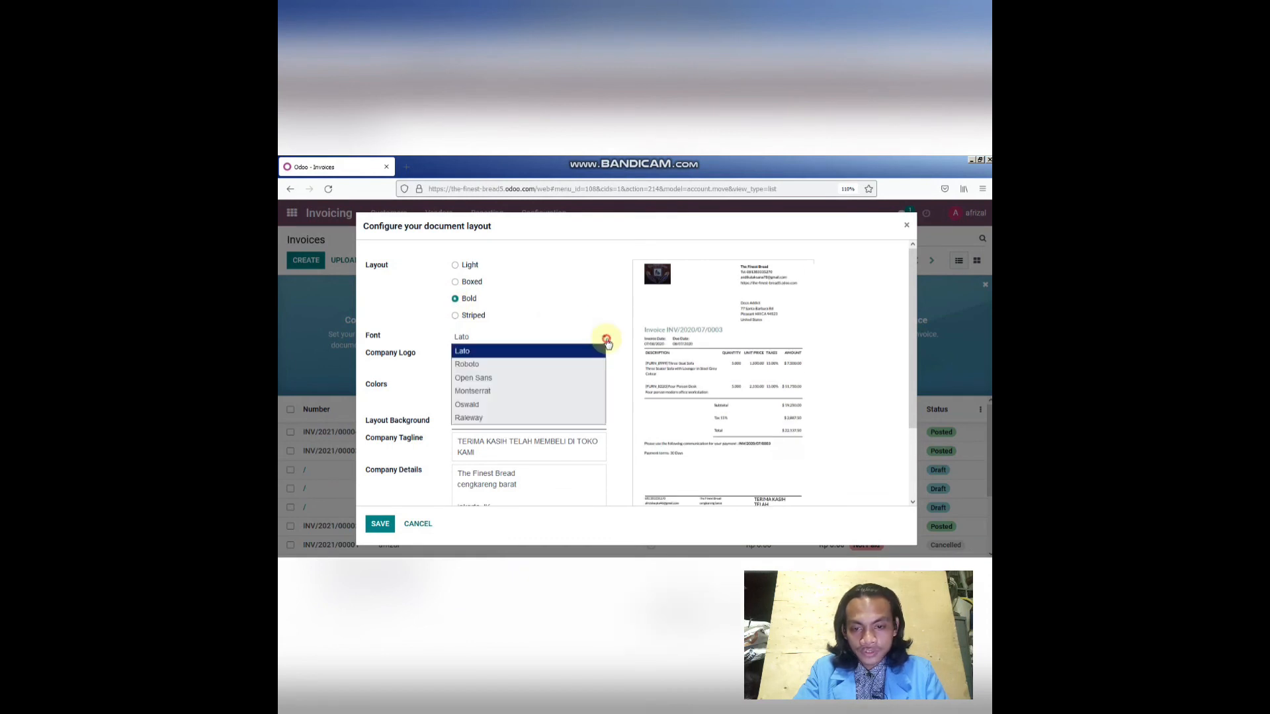
pyautogui.click(563, 380)
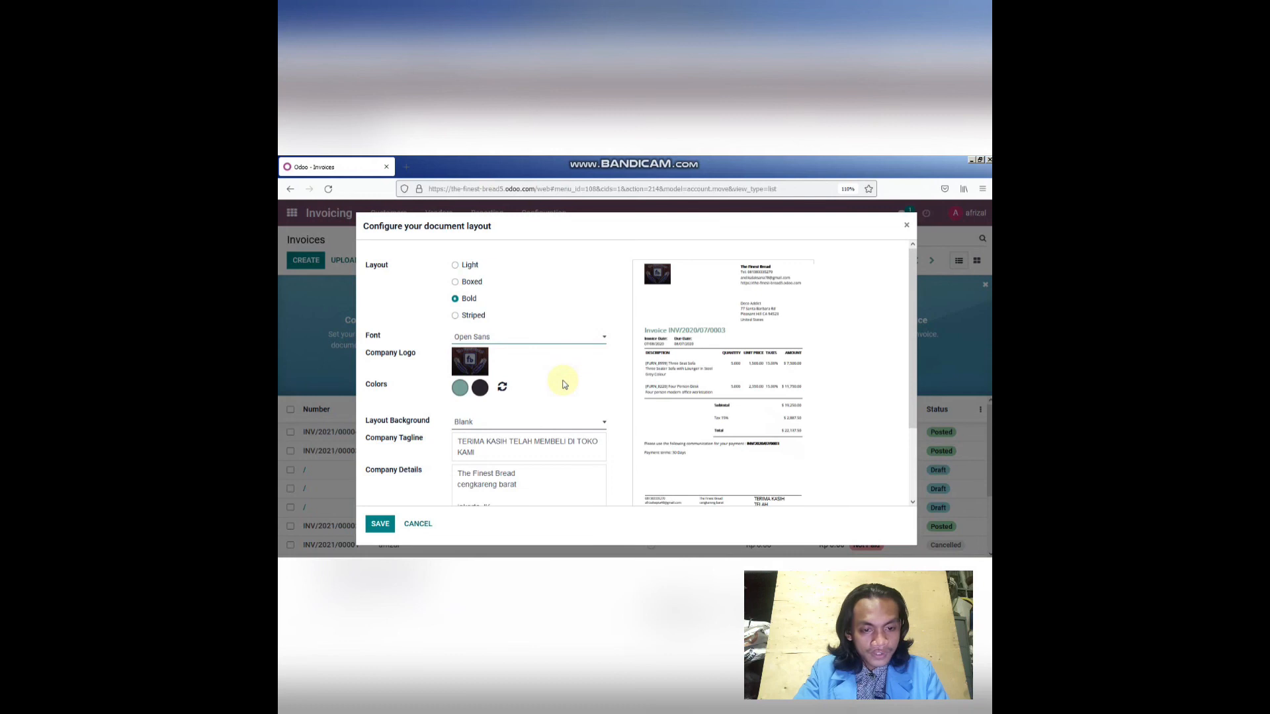
pyautogui.click(599, 339)
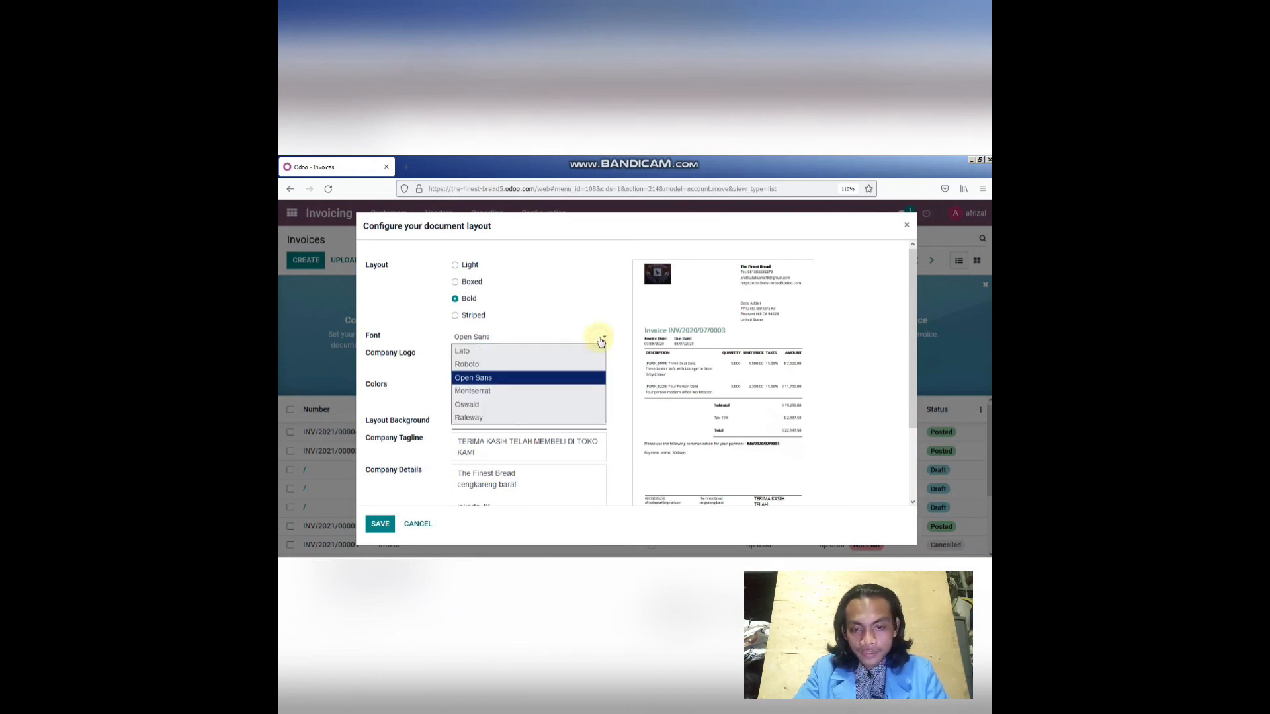
pyautogui.click(560, 352)
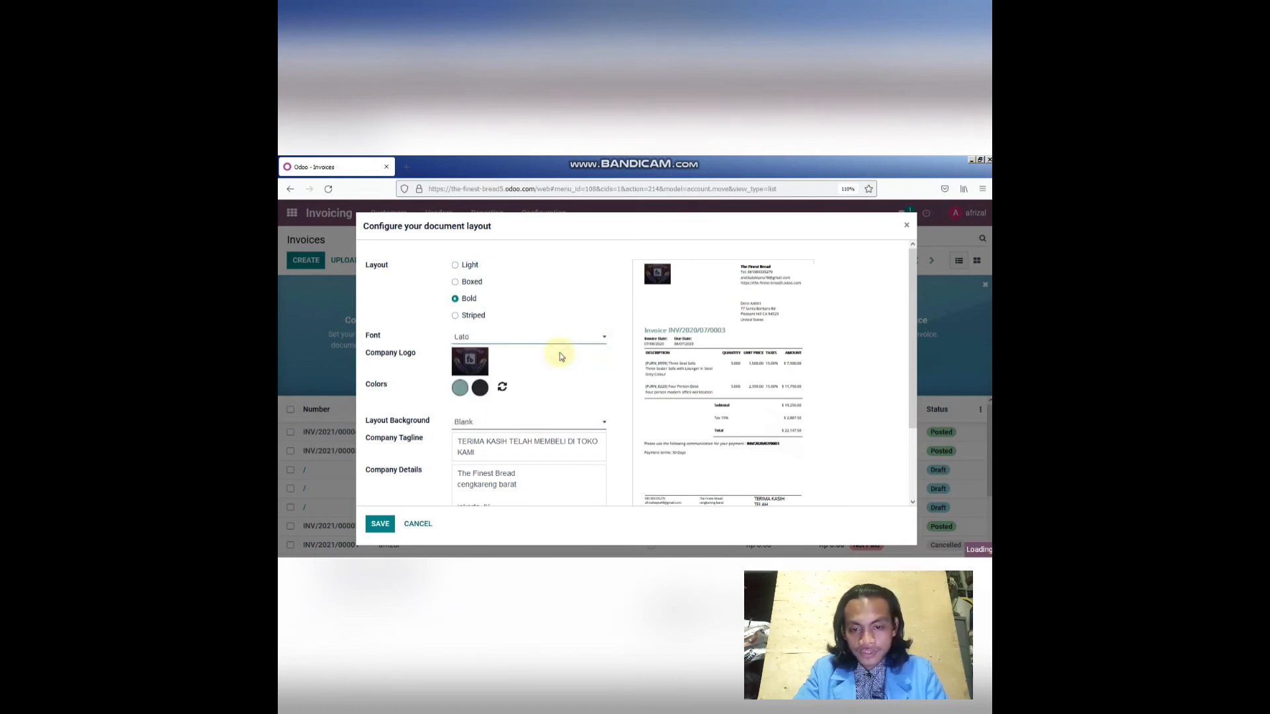
# - Try the Geometric layout background for the invoice document and switch back to Blank
pyautogui.moveTo(463, 360)
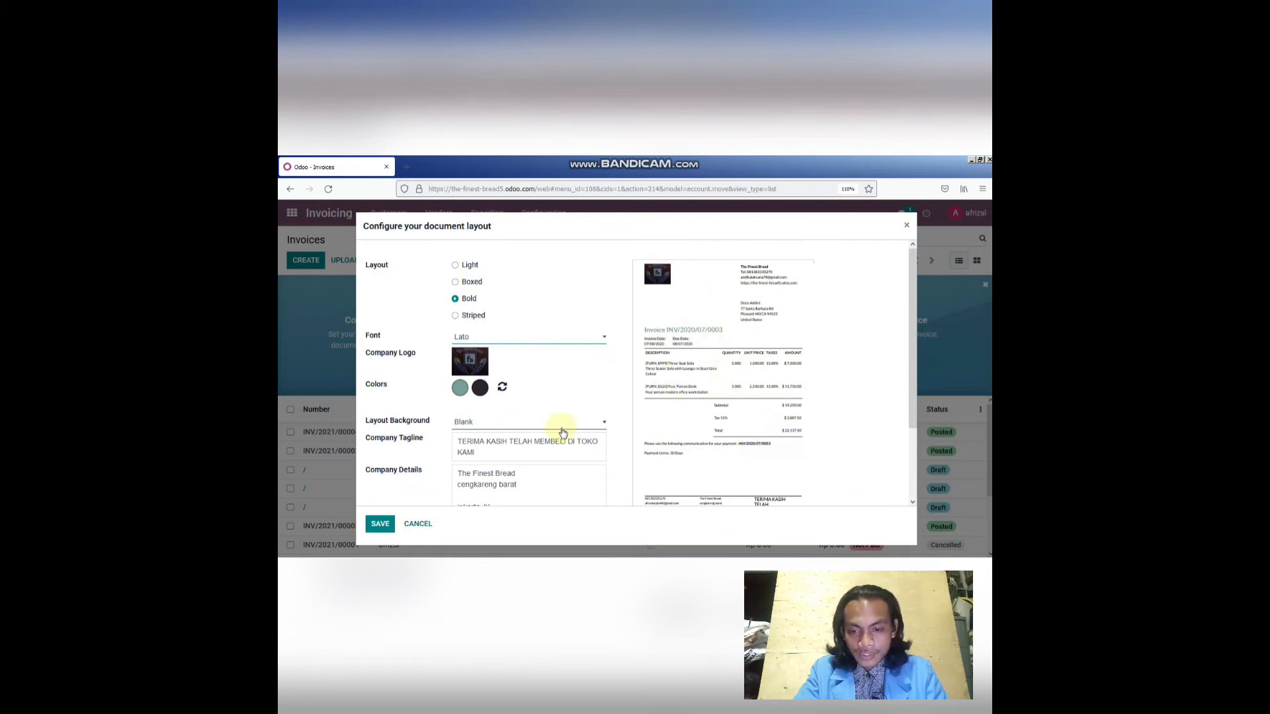
pyautogui.click(606, 427)
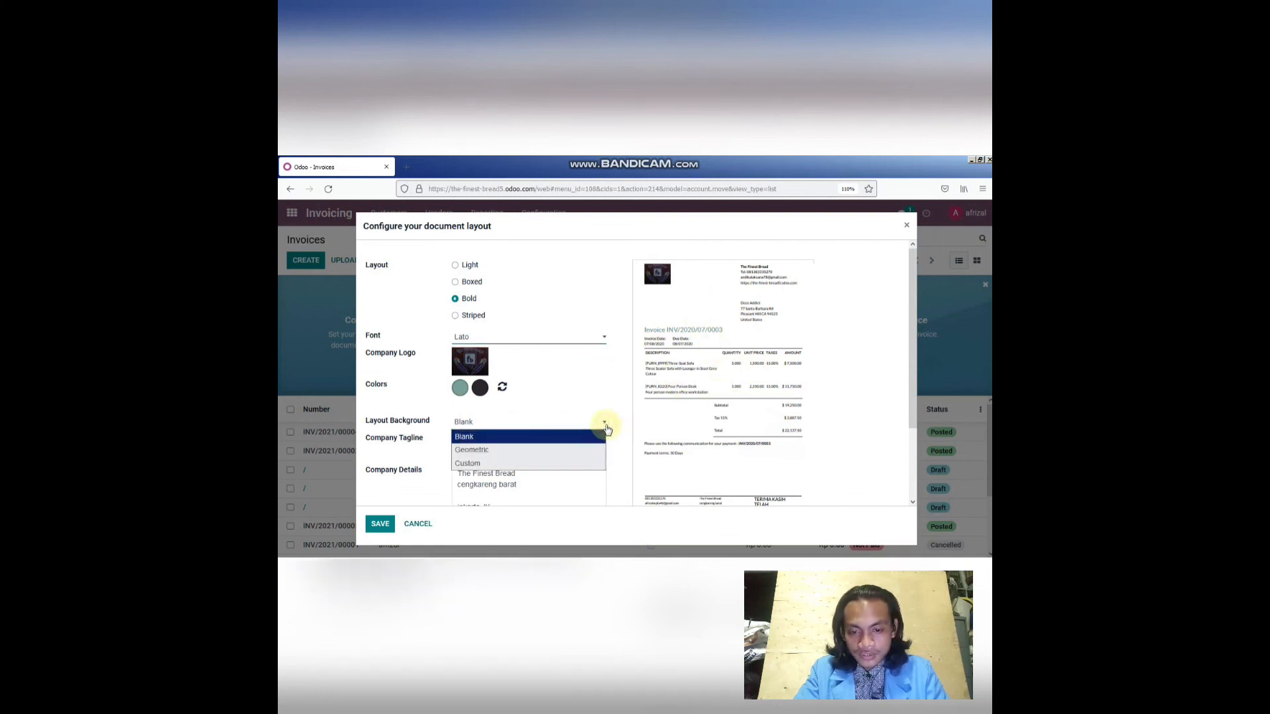
pyautogui.click(583, 452)
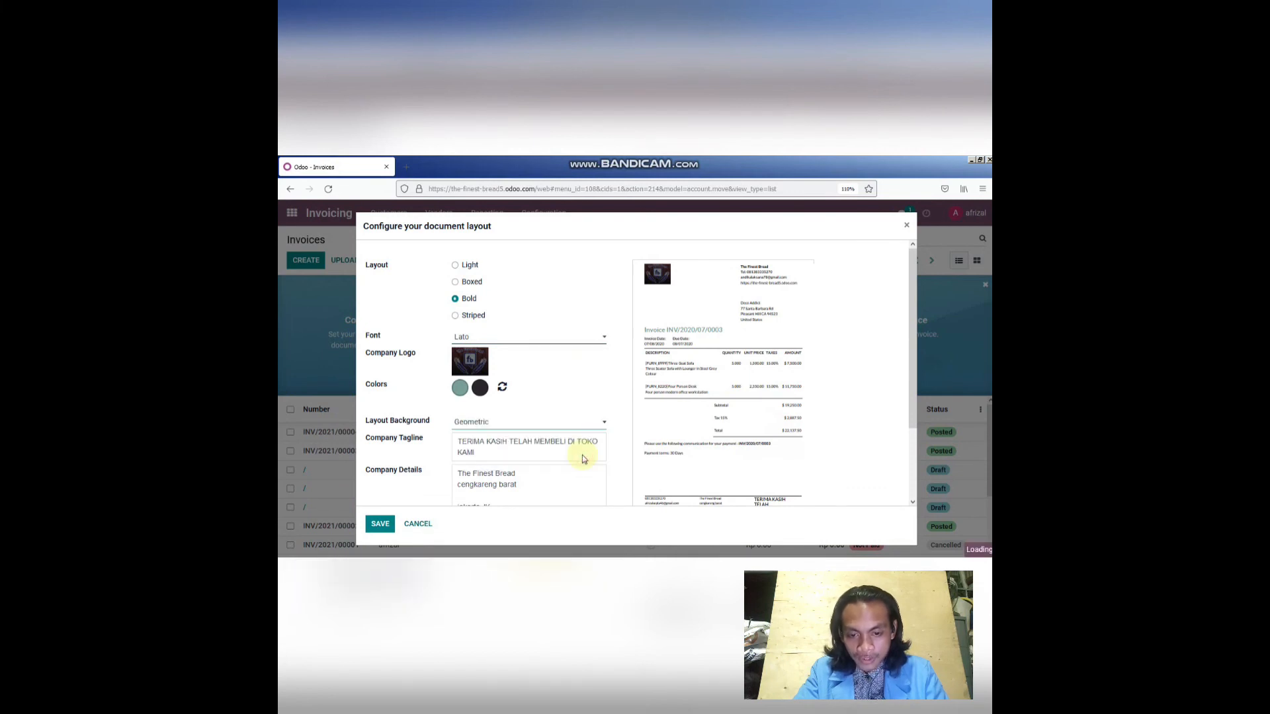
pyautogui.click(603, 424)
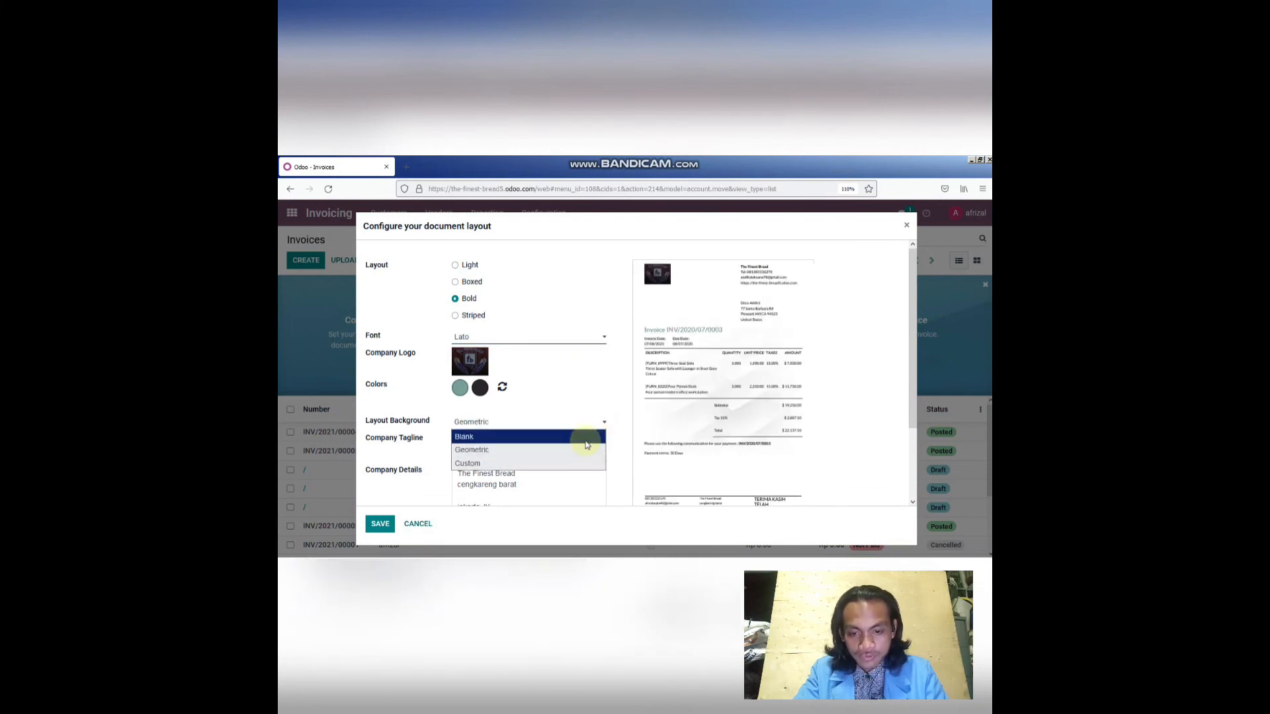
pyautogui.click(581, 437)
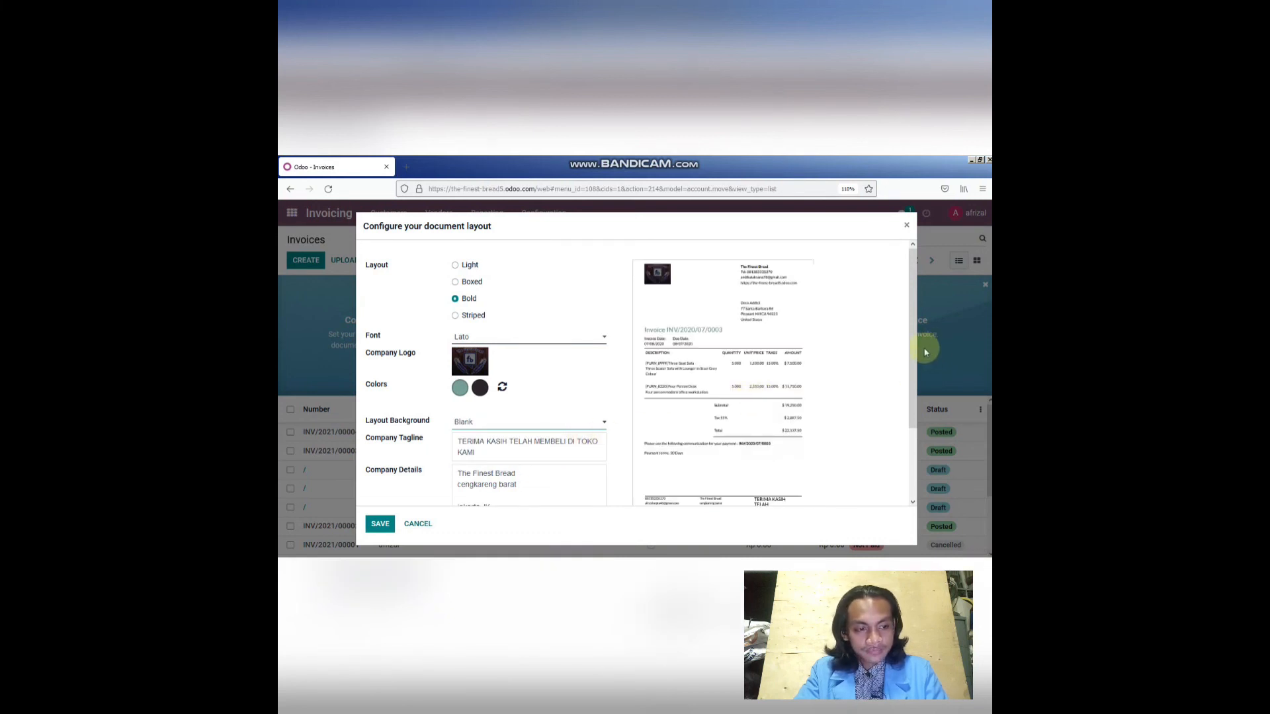
# - Review the company tagline, company details and footer without editing them, and save the document layout
pyautogui.moveTo(920, 357); pyautogui.dragTo(915, 414)
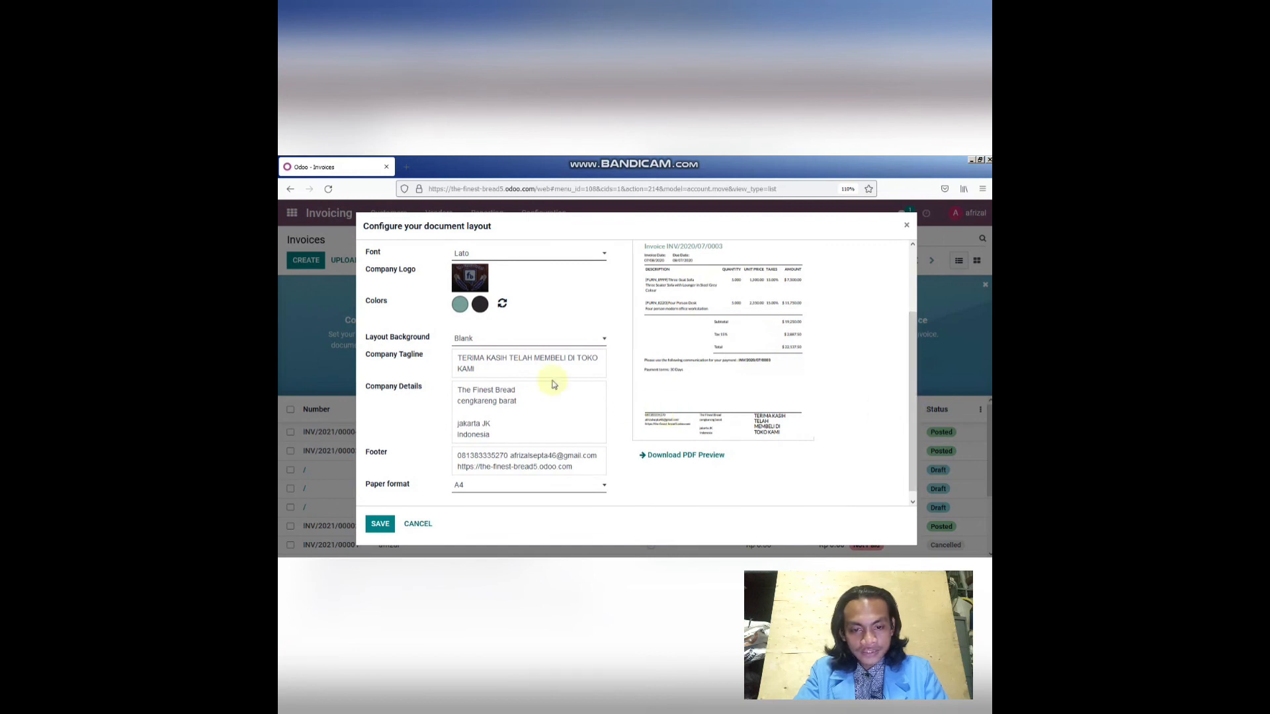
pyautogui.click(512, 371)
pyautogui.moveTo(488, 370); pyautogui.dragTo(467, 362)
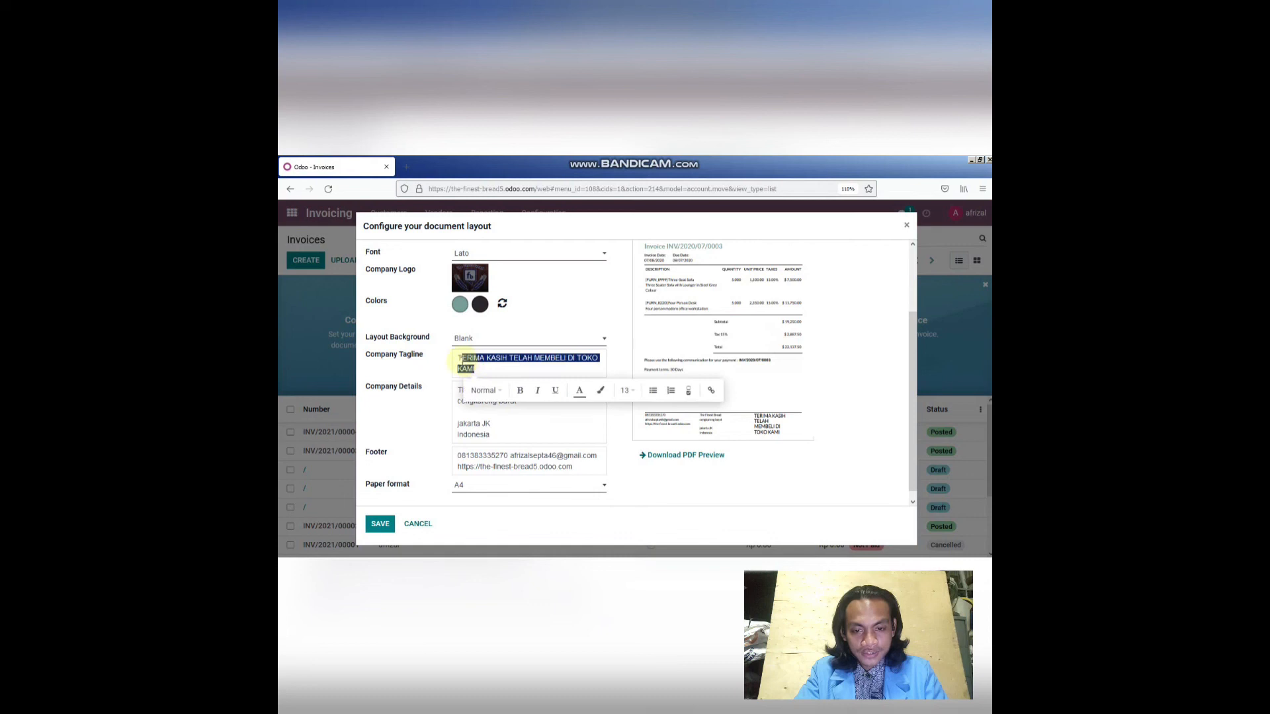
pyautogui.click(501, 368)
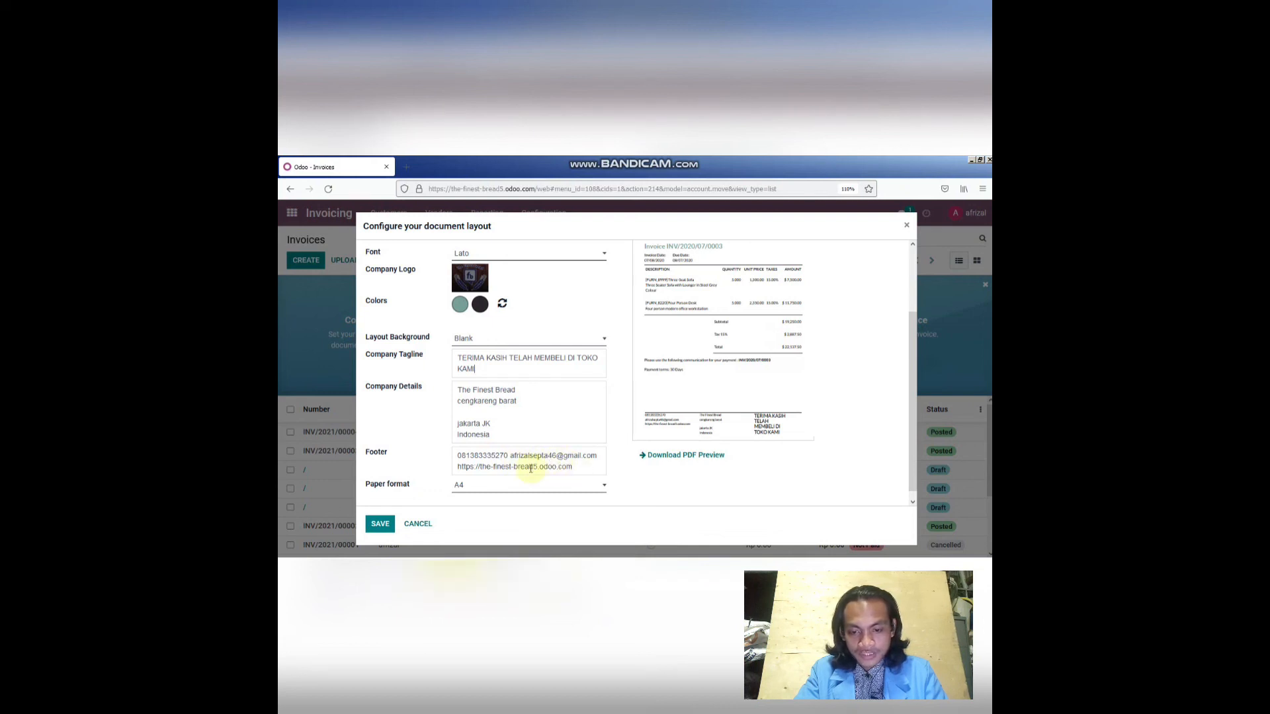
pyautogui.click(391, 523)
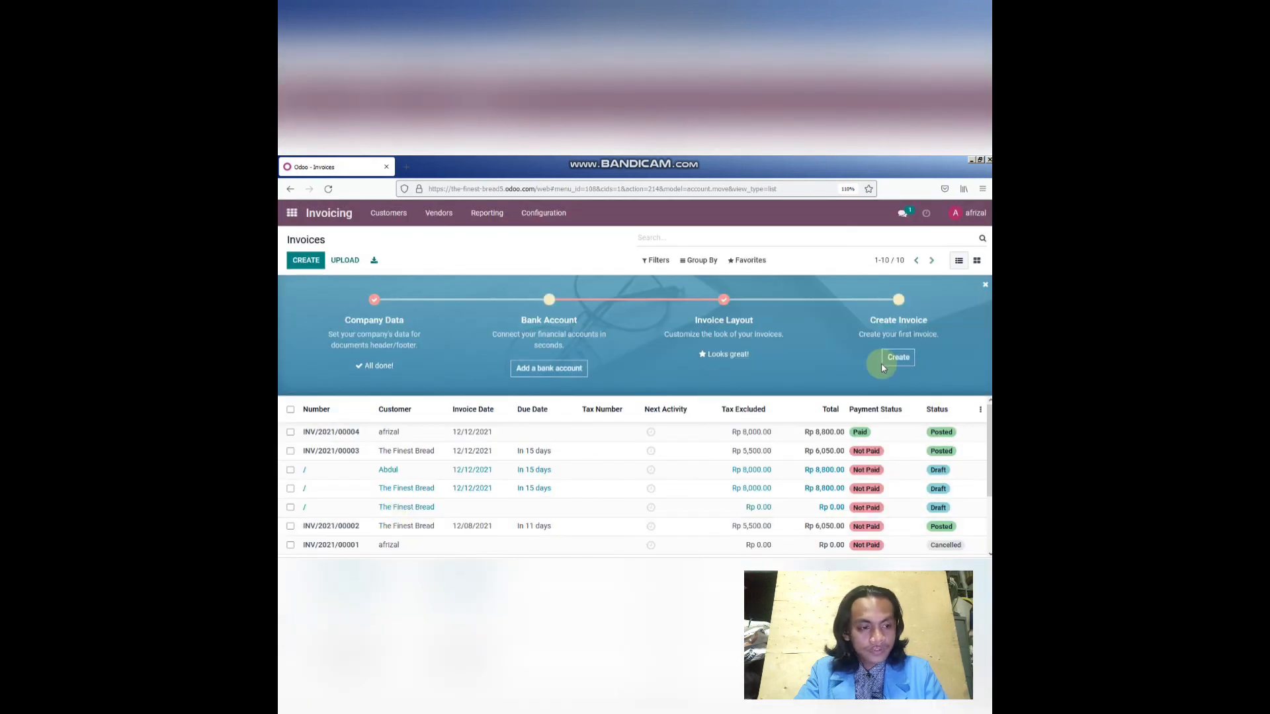
# - Create a customer invoice, choose the third suggested customer, and set Replace Invoice to the first 2021 invoice
pyautogui.click(905, 359)
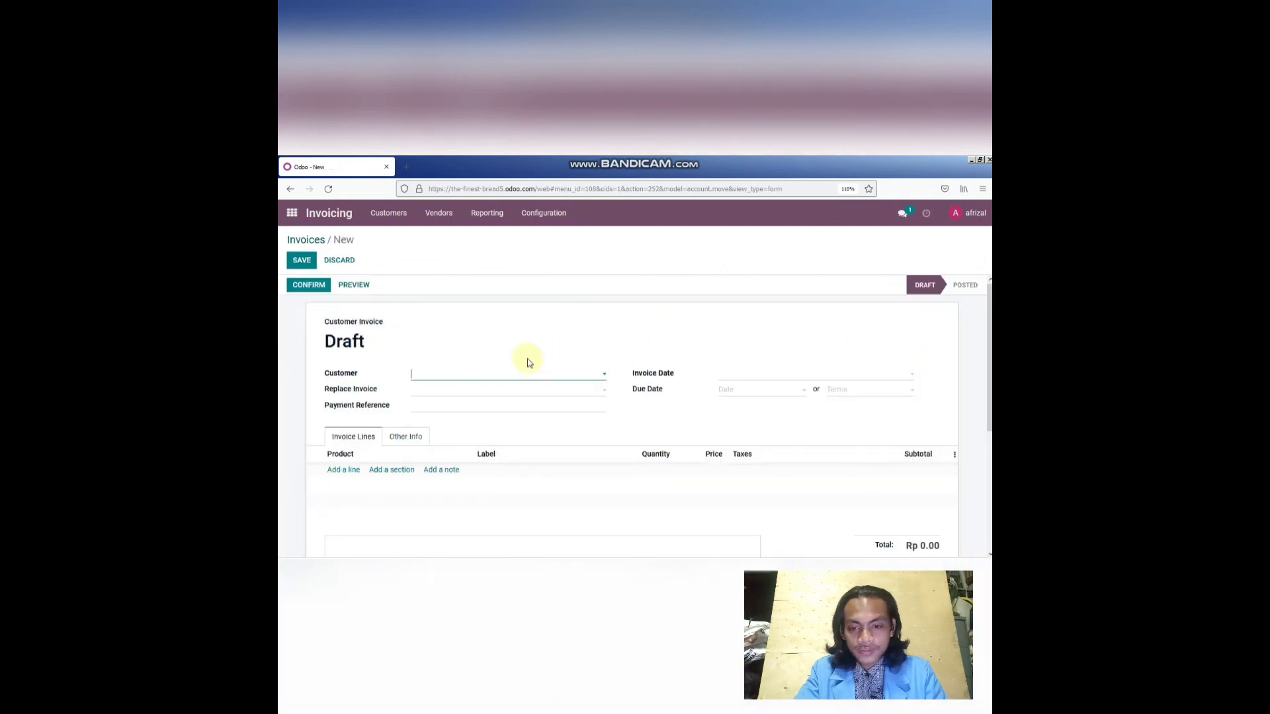
pyautogui.click(478, 374)
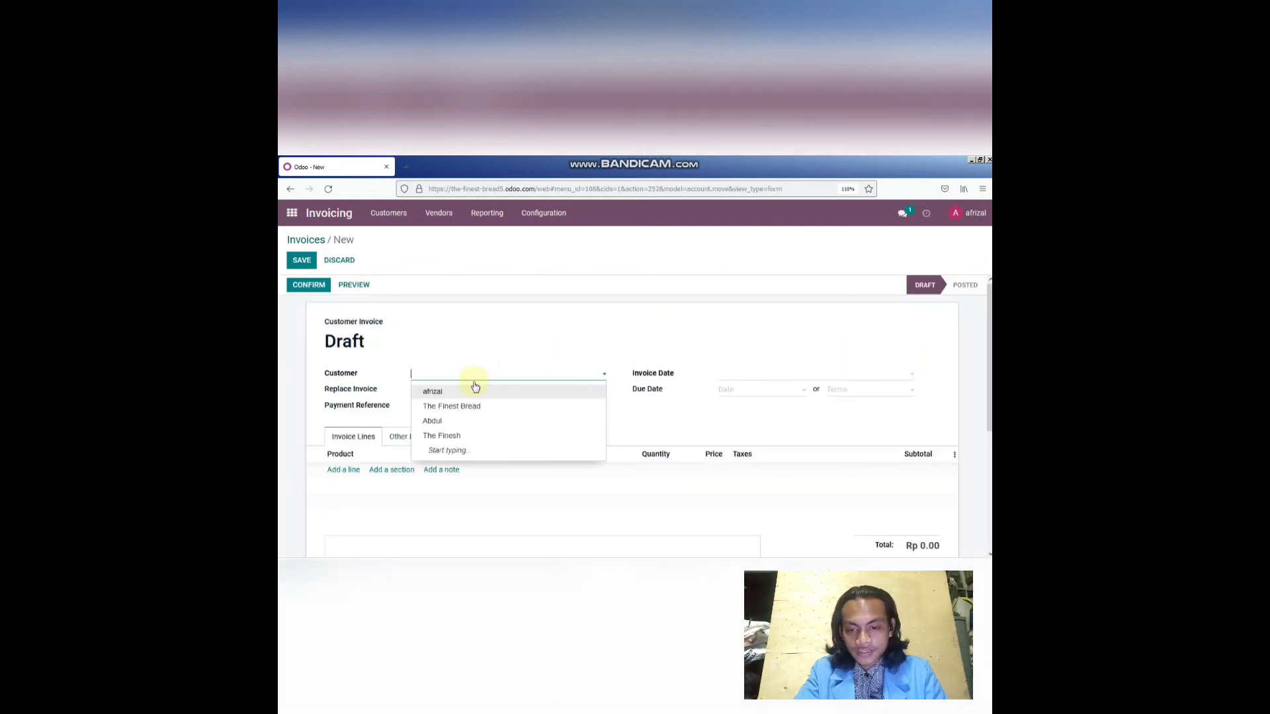
pyautogui.click(462, 426)
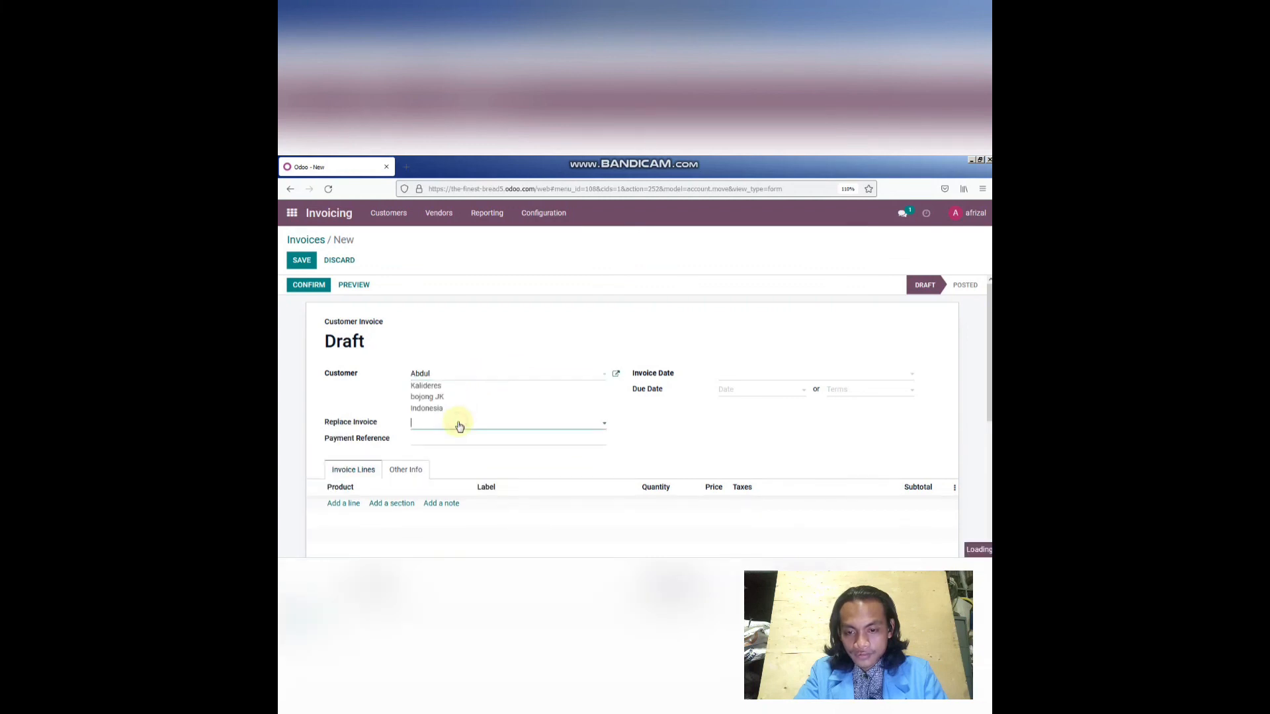
pyautogui.click(458, 424)
pyautogui.click(453, 440)
# - Set the invoice date to 12/12/2021 and the payment terms to 15 Days
pyautogui.click(732, 375)
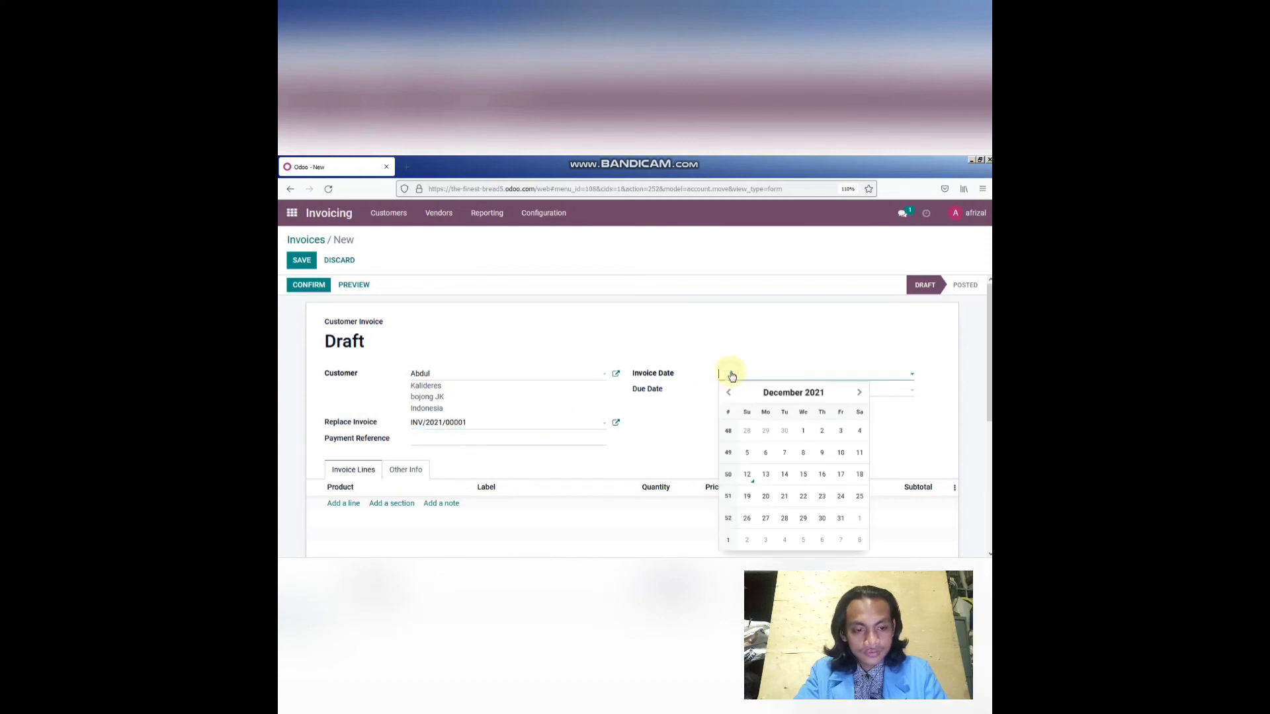
pyautogui.click(750, 475)
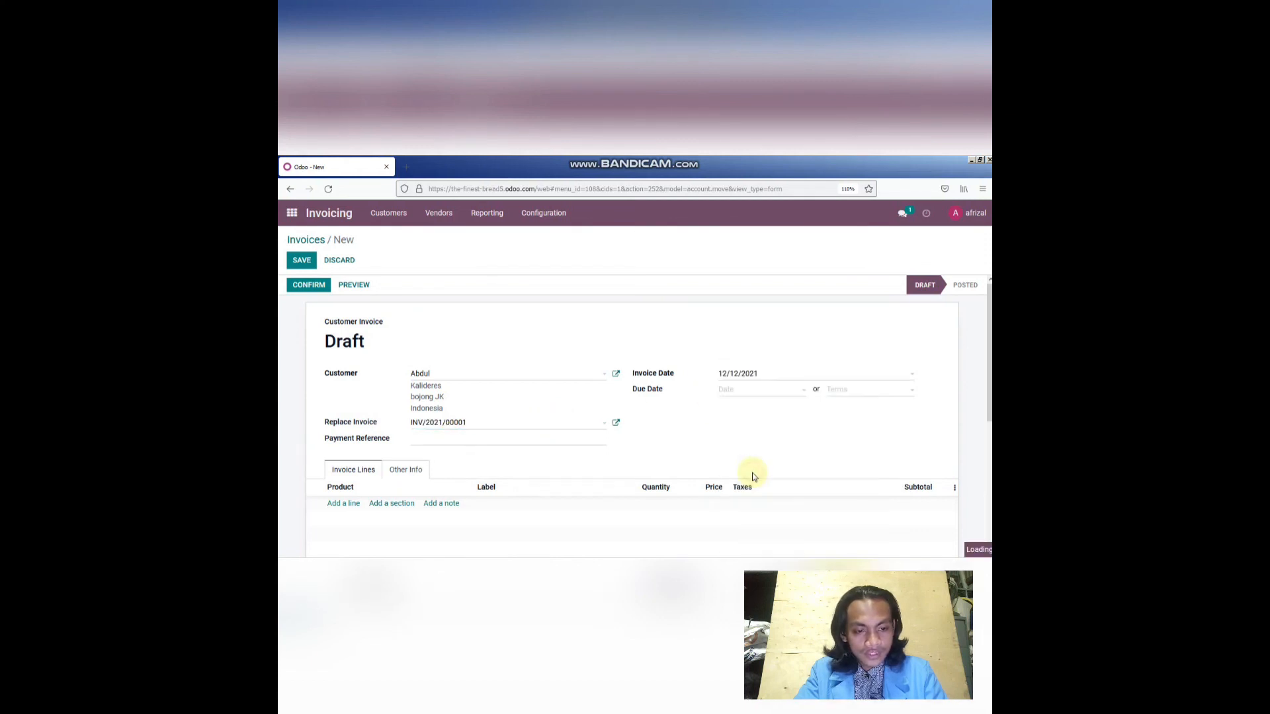
pyautogui.click(848, 397)
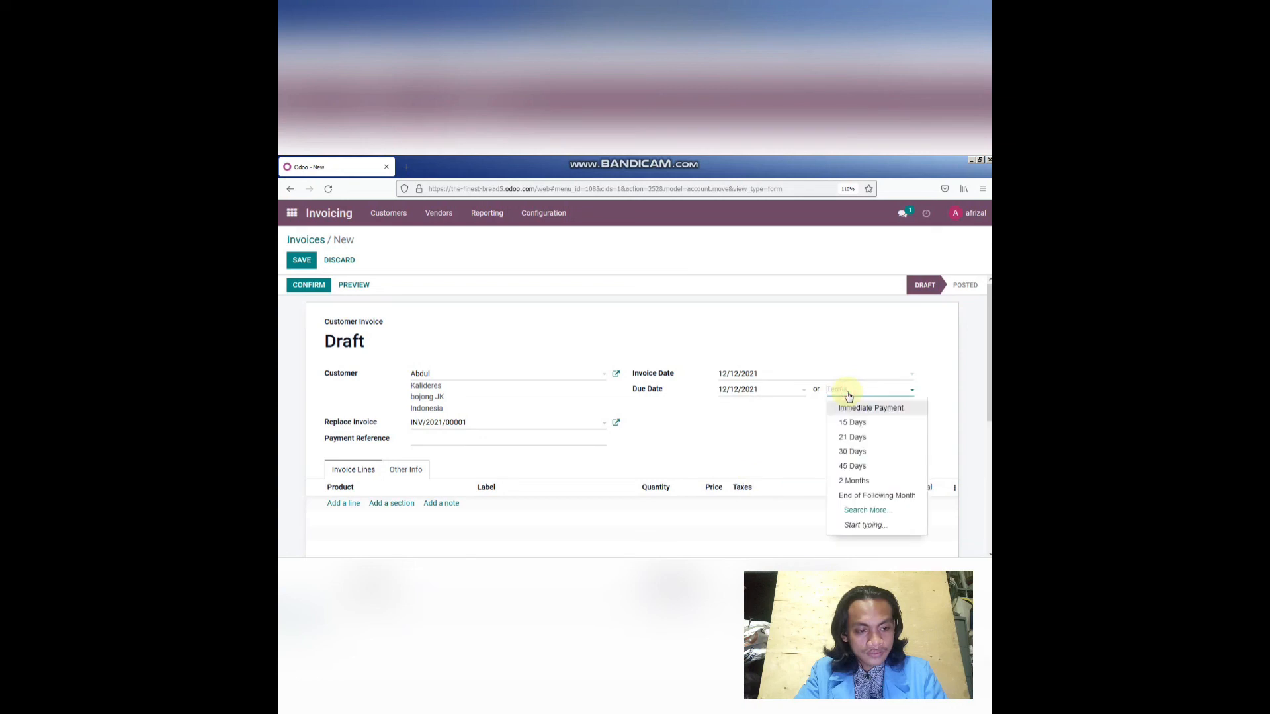
pyautogui.click(850, 424)
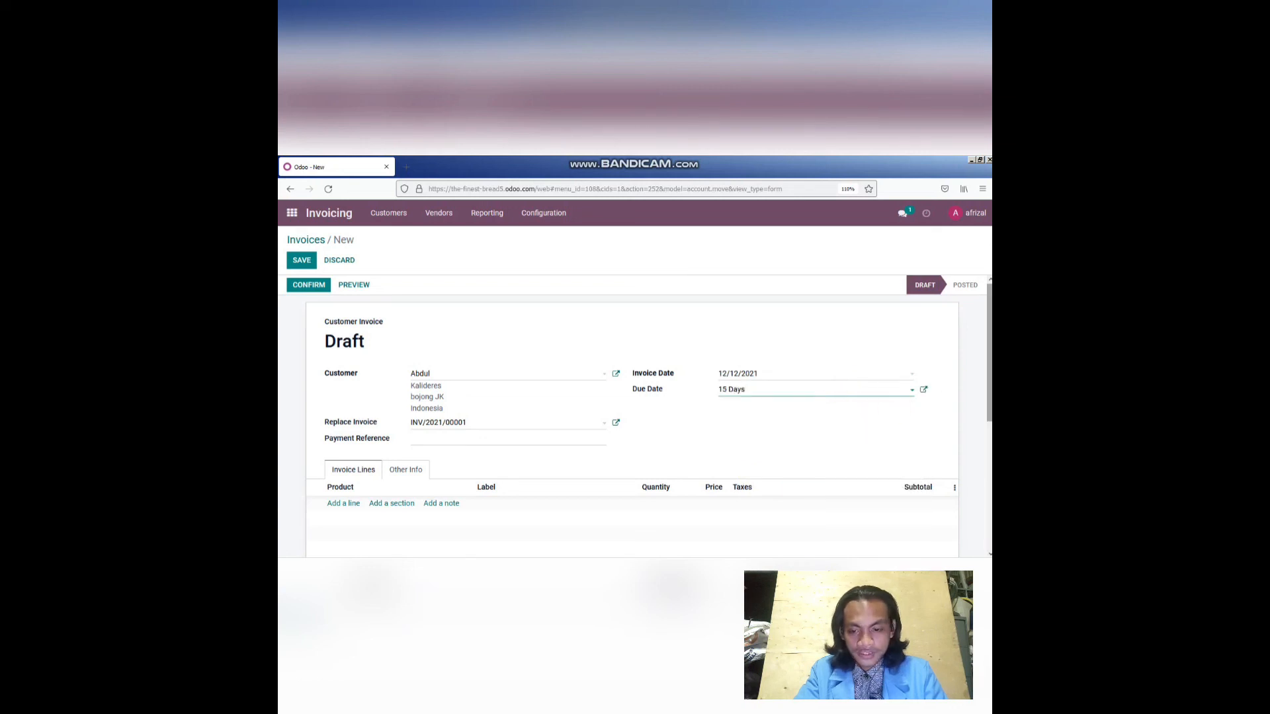
# - Add a Cokelat Keju product line to the invoice and save it as a draft
pyautogui.scroll(-1, 595, 445)
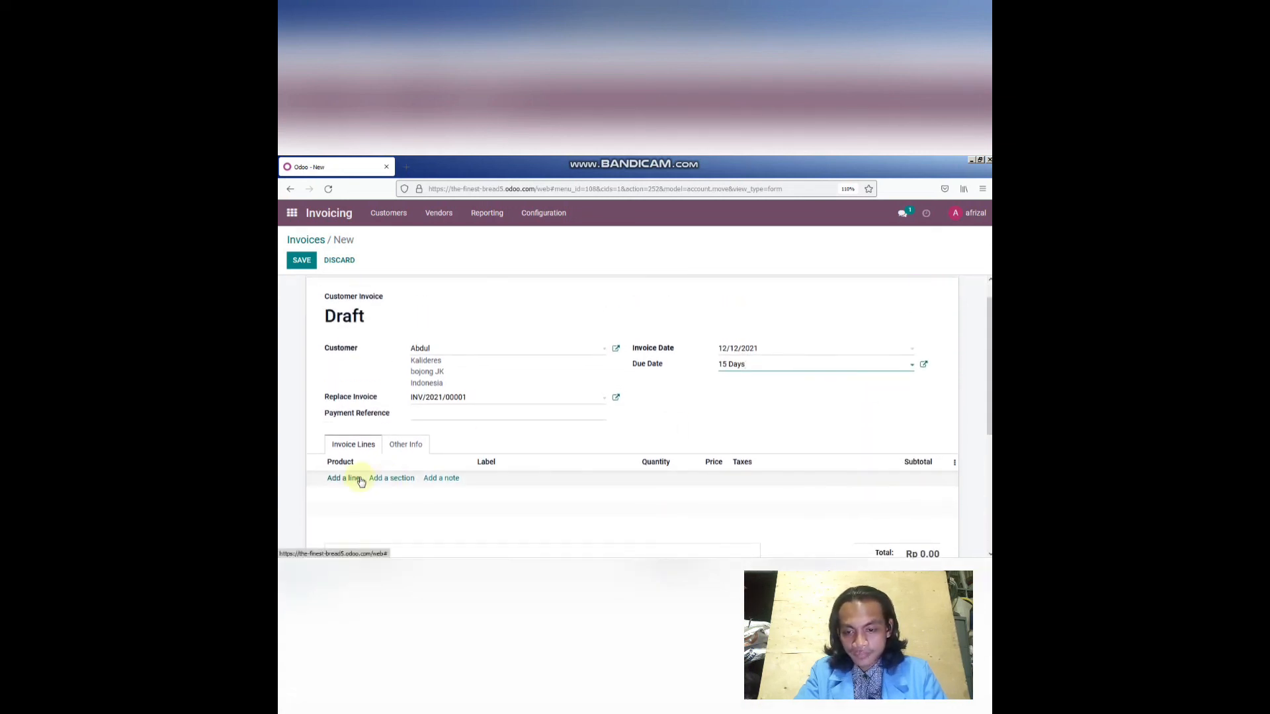
pyautogui.click(360, 481)
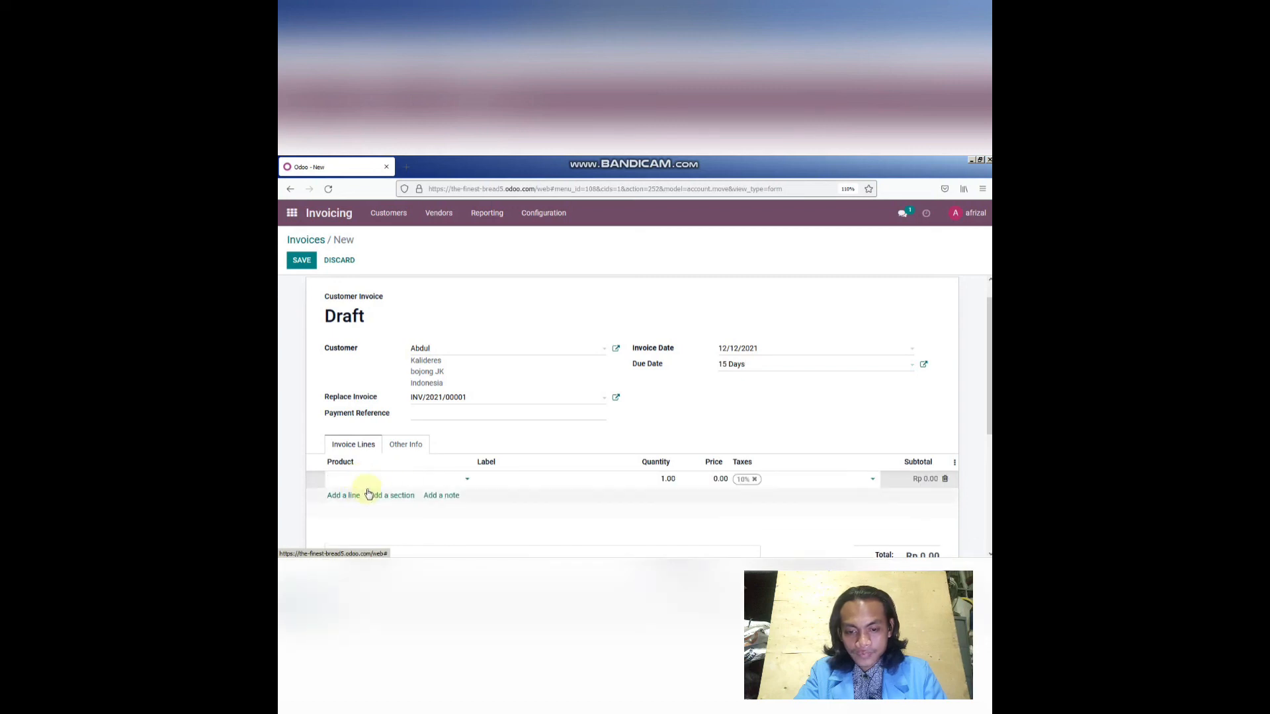
pyautogui.click(466, 479)
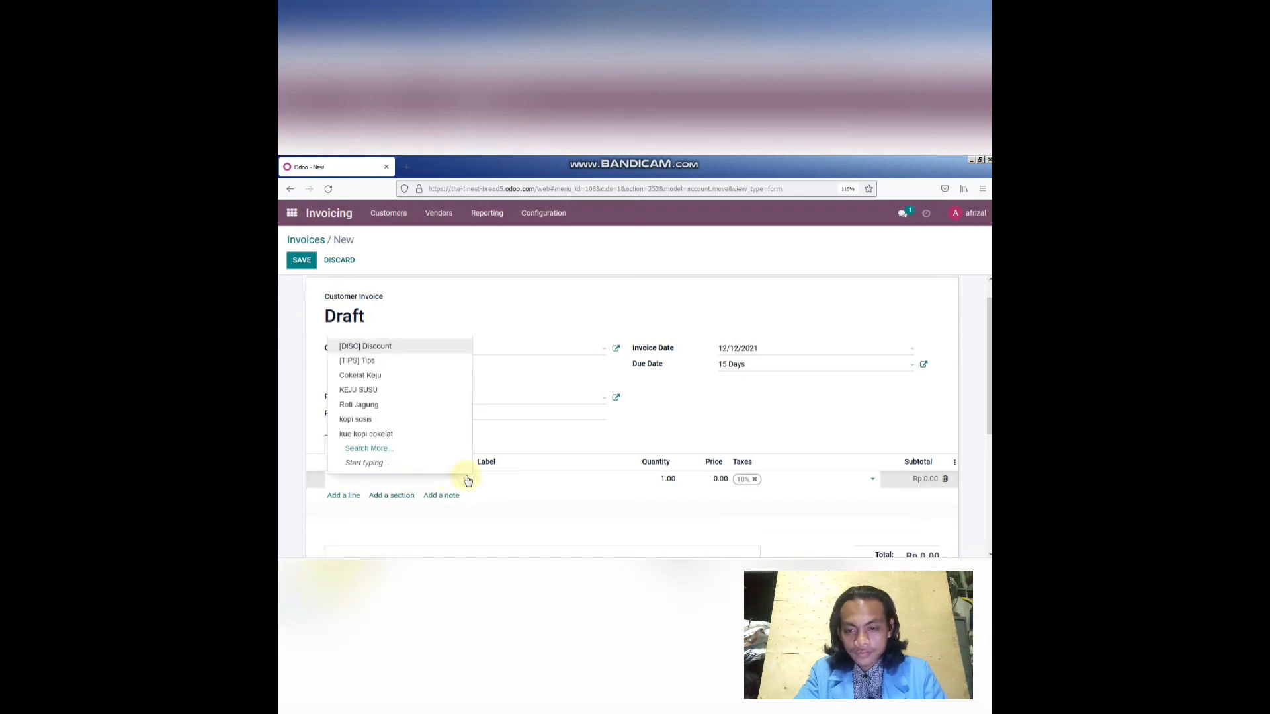
pyautogui.click(395, 379)
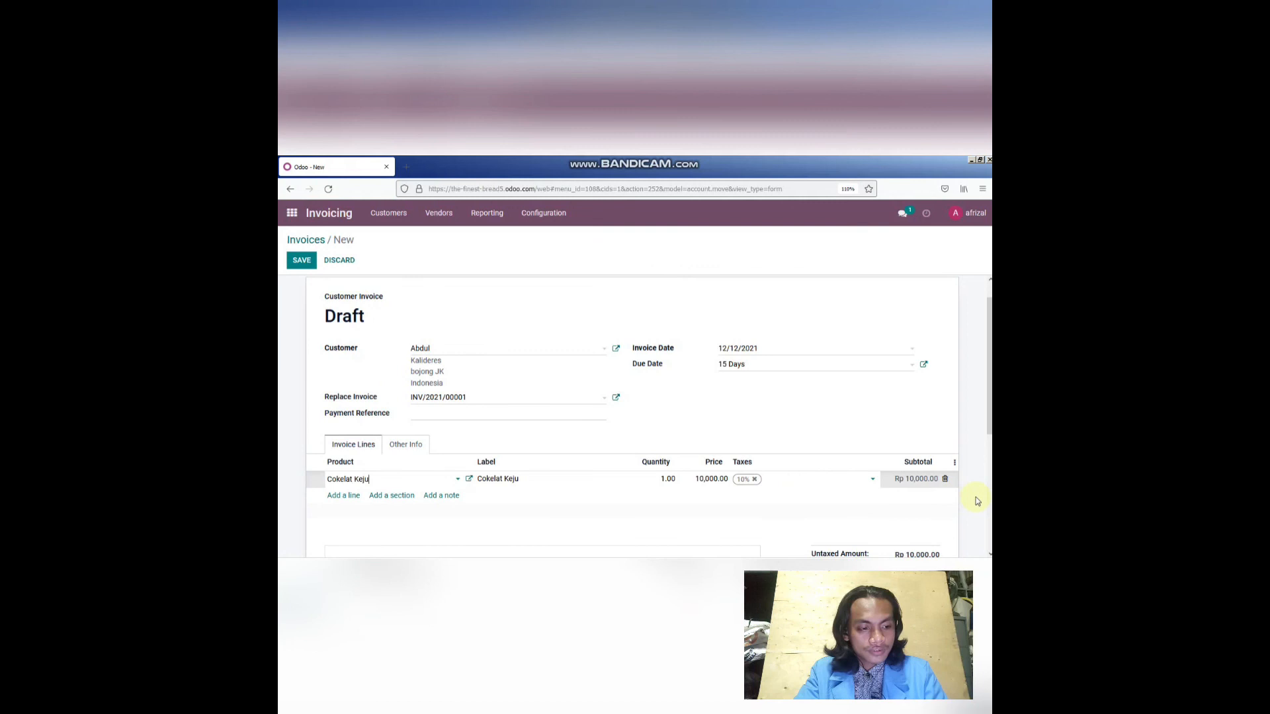
pyautogui.moveTo(989, 417)
pyautogui.mouseDown()
pyautogui.moveTo(989, 466)
pyautogui.moveTo(989, 402)
pyautogui.mouseUp()
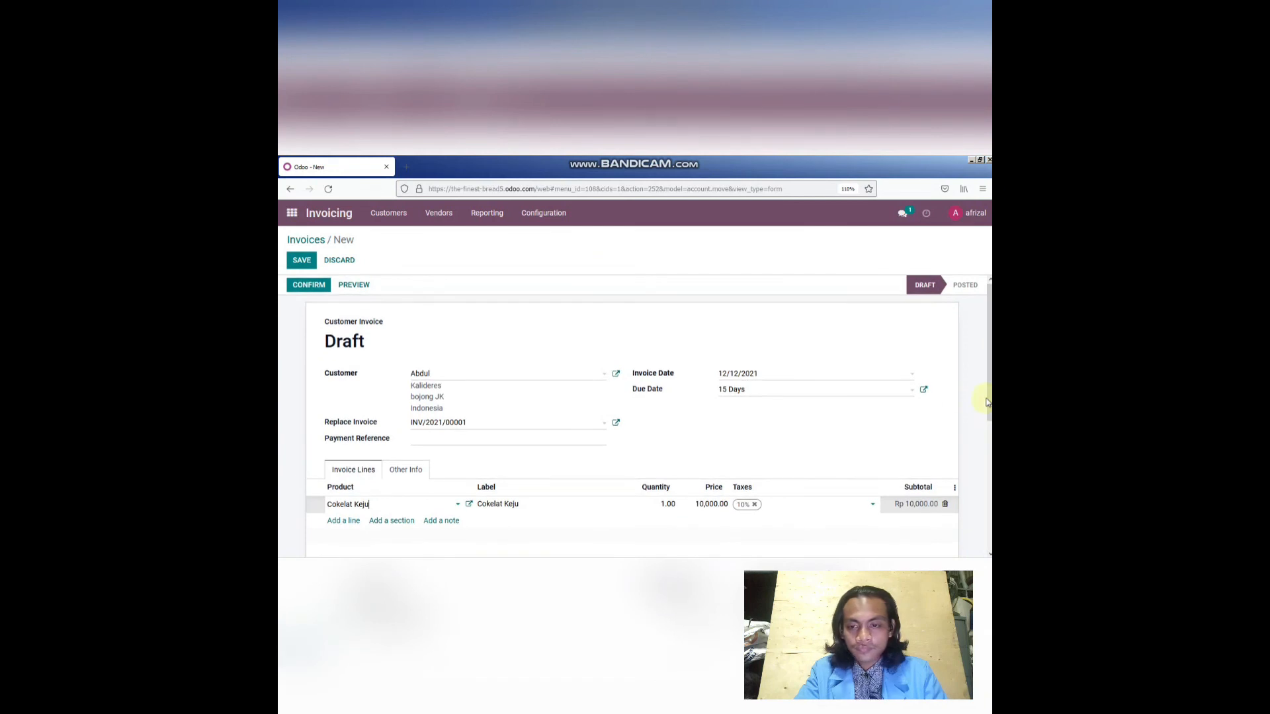
pyautogui.click(304, 261)
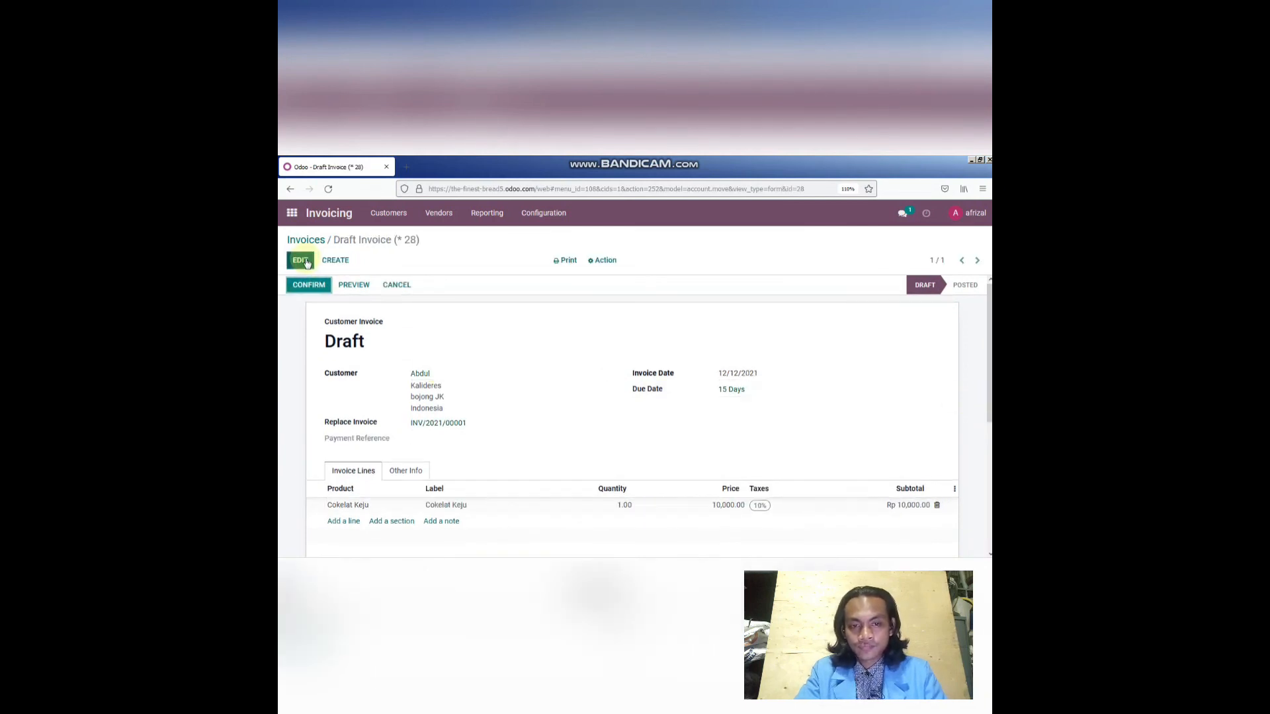
# - Look through the customer-side Credit Notes, Payments, Products, Customers and e-Faktur lists in Invoicing
pyautogui.click(390, 214)
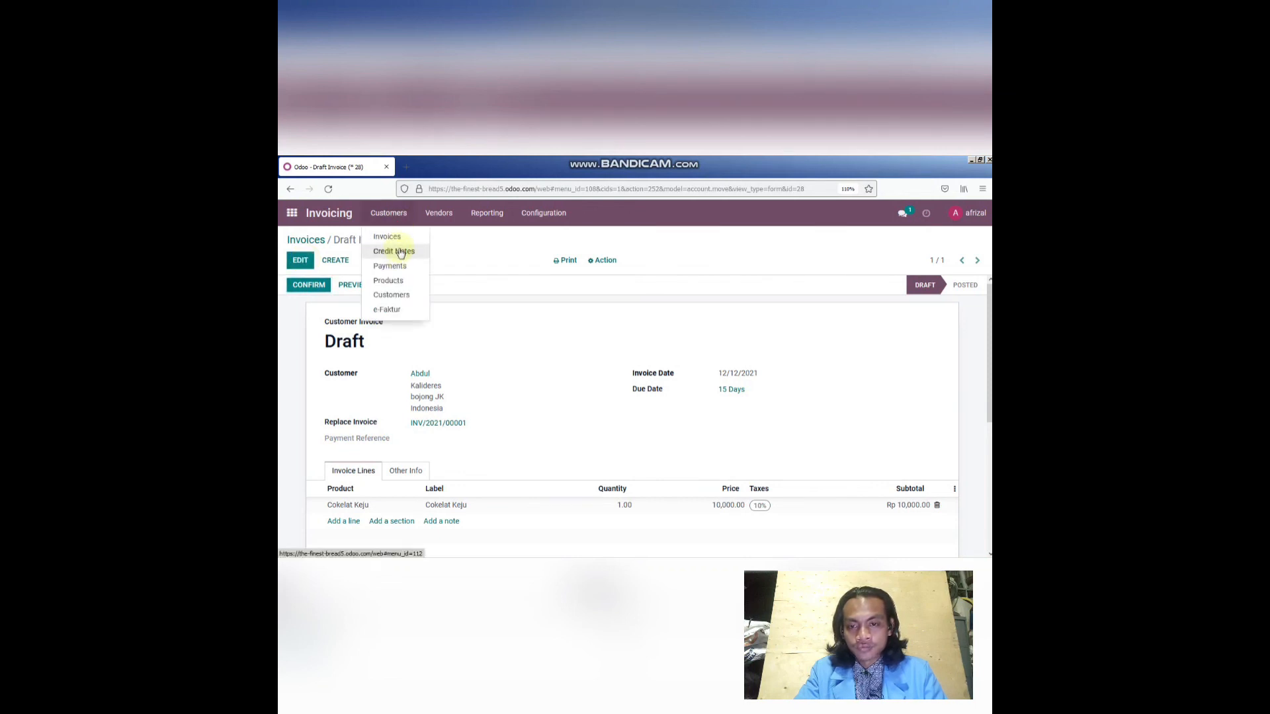
pyautogui.click(400, 252)
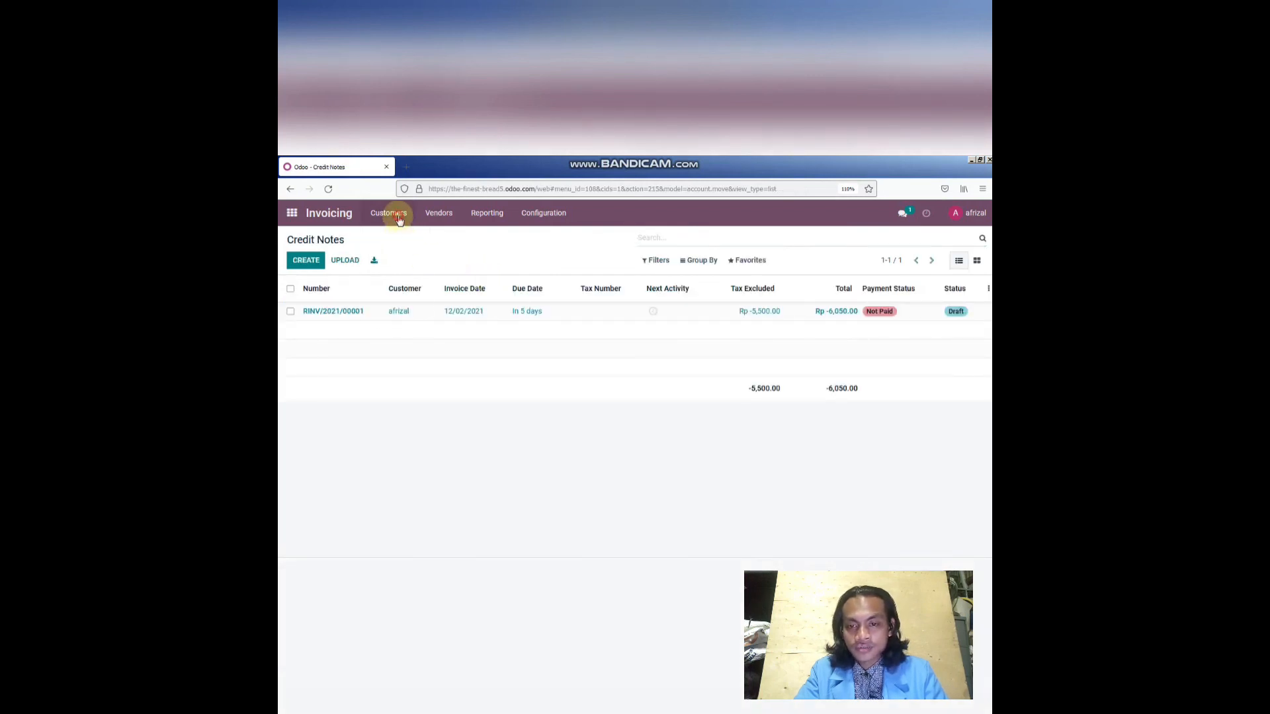
pyautogui.click(397, 213)
pyautogui.click(397, 266)
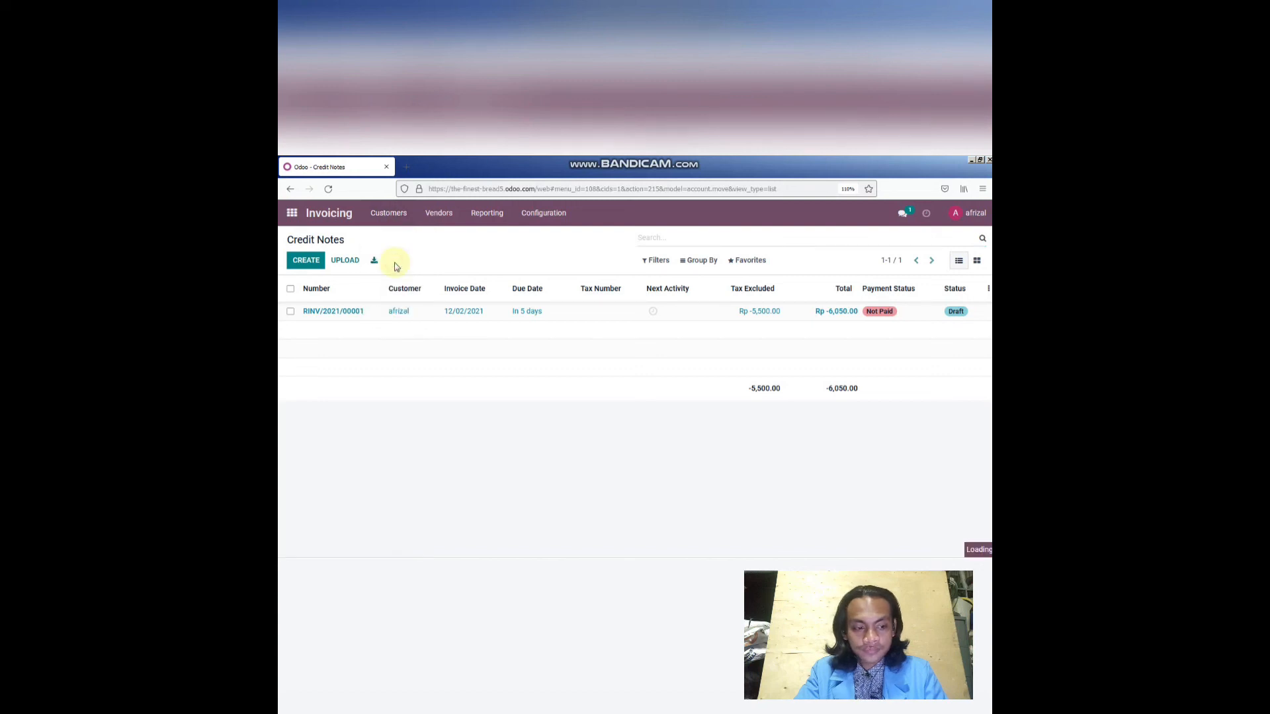
pyautogui.click(393, 214)
pyautogui.click(393, 279)
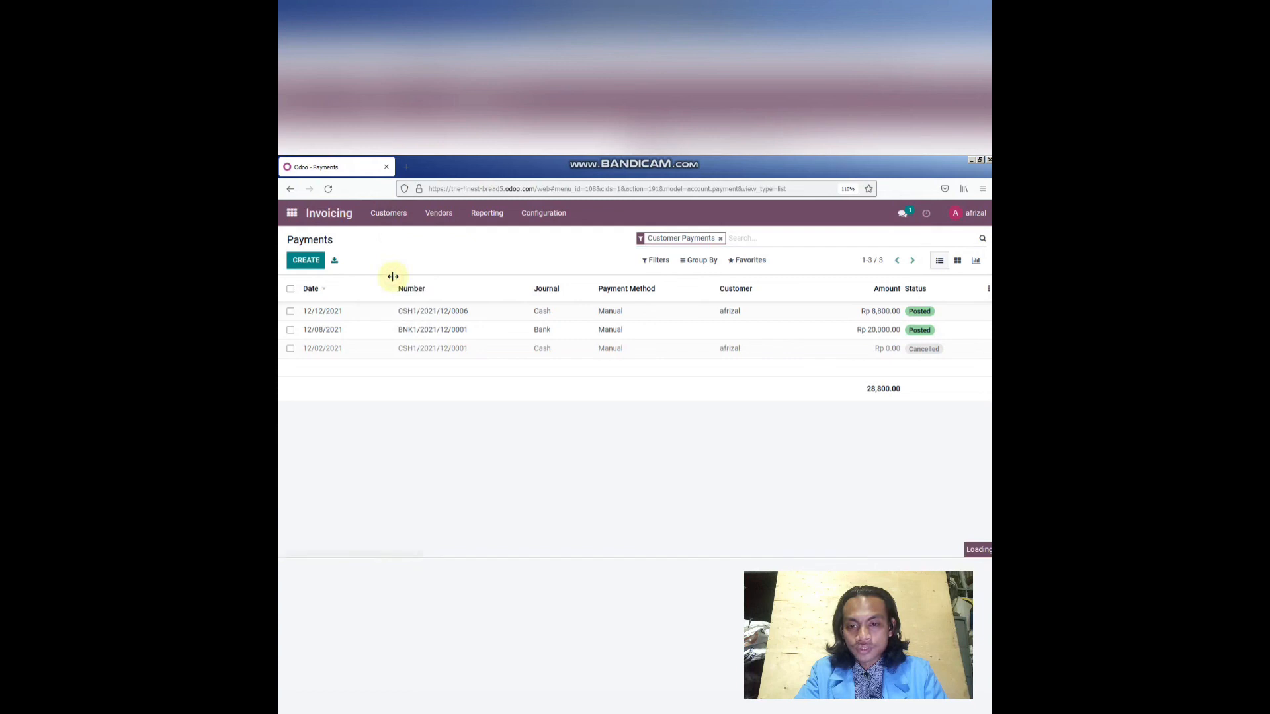
pyautogui.click(400, 213)
pyautogui.click(403, 298)
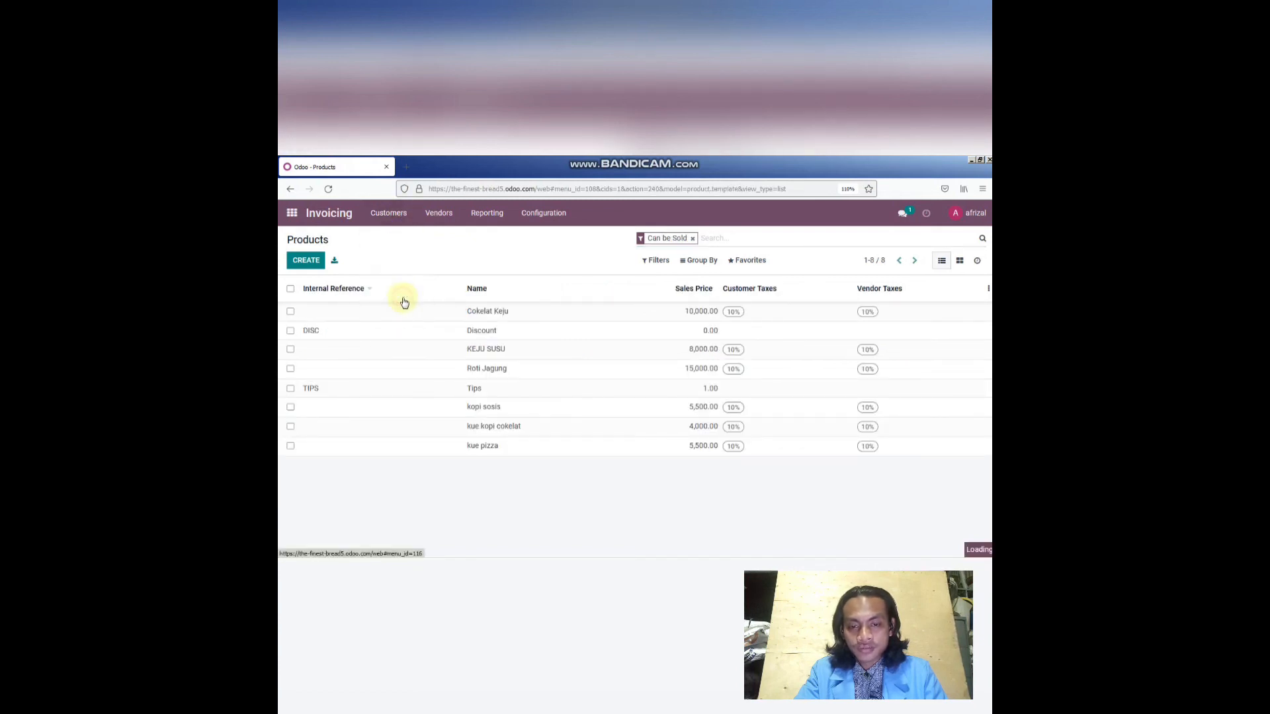
pyautogui.click(389, 220)
pyautogui.click(396, 308)
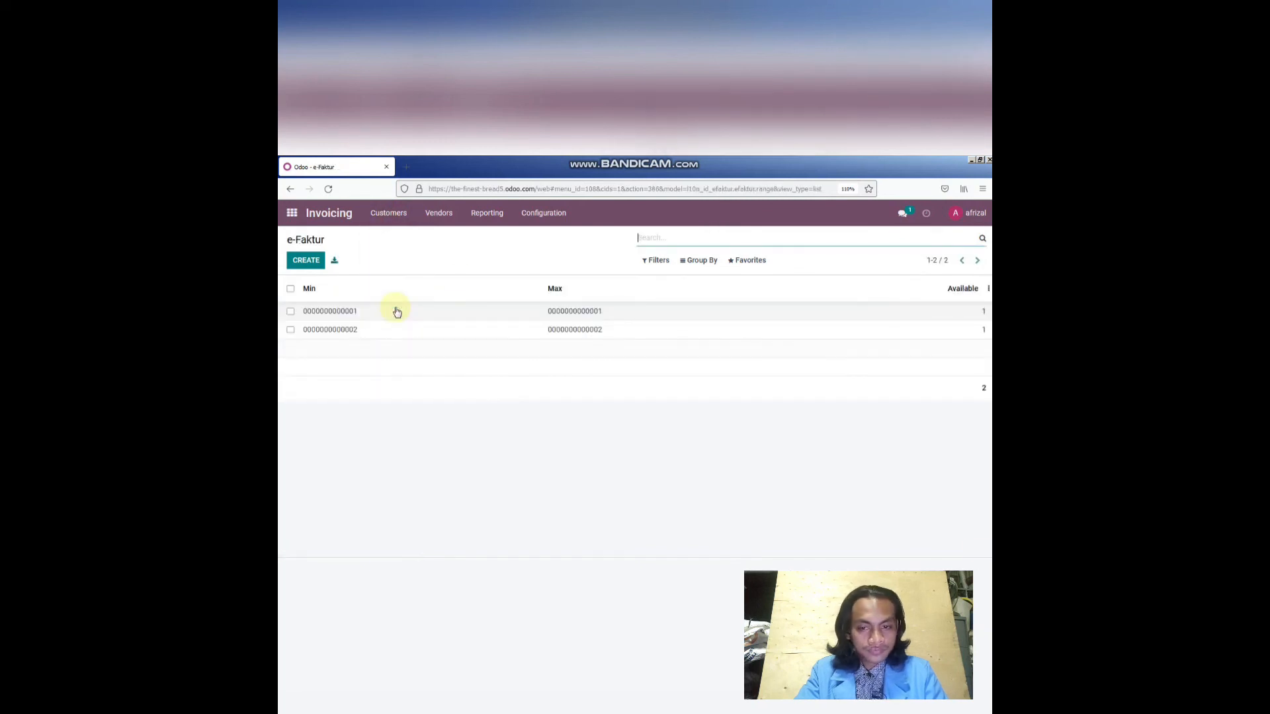
# - Switch to Inventory and look through its Transfers, Replenishment and Inventory Adjustments pages
pyautogui.click(291, 215)
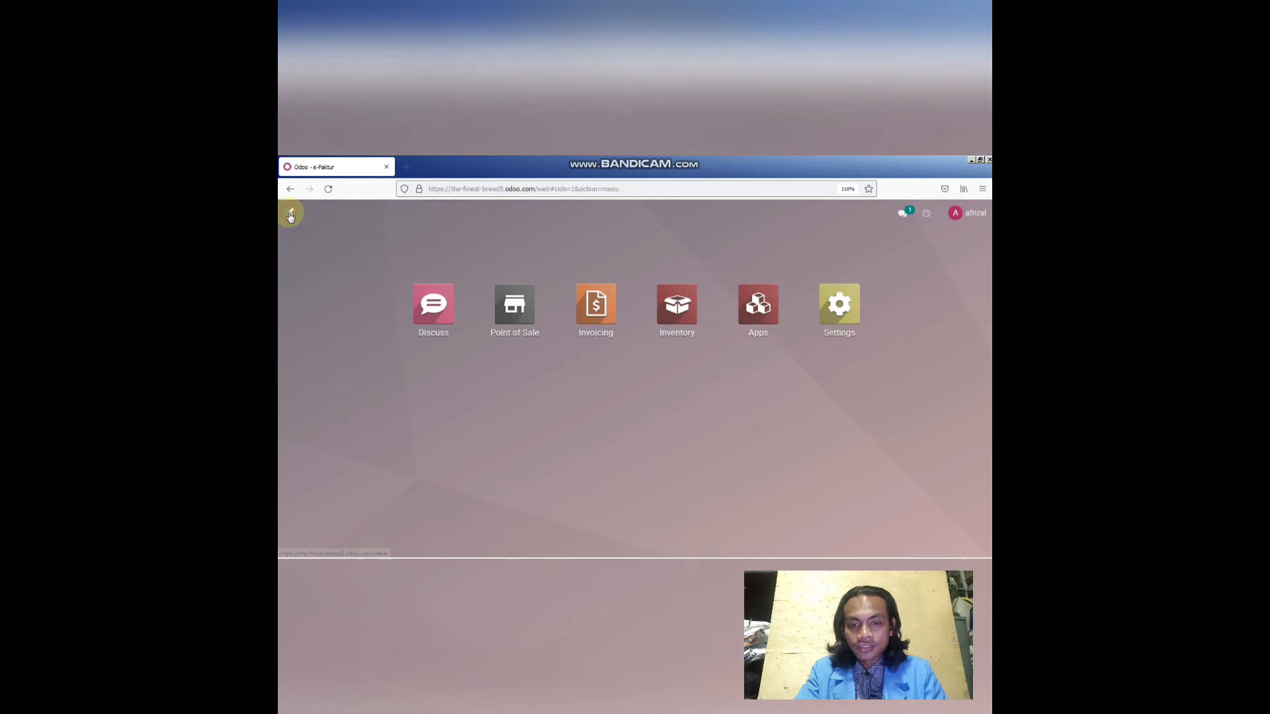
pyautogui.click(679, 303)
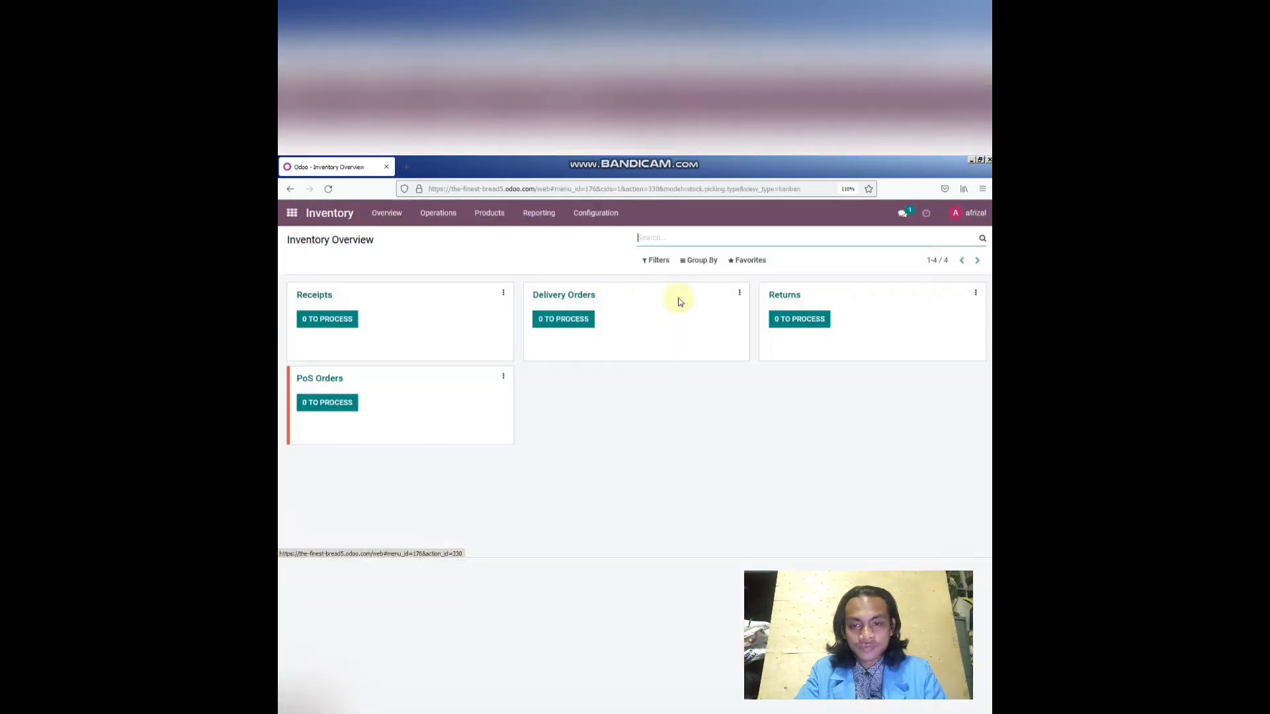
pyautogui.click(424, 218)
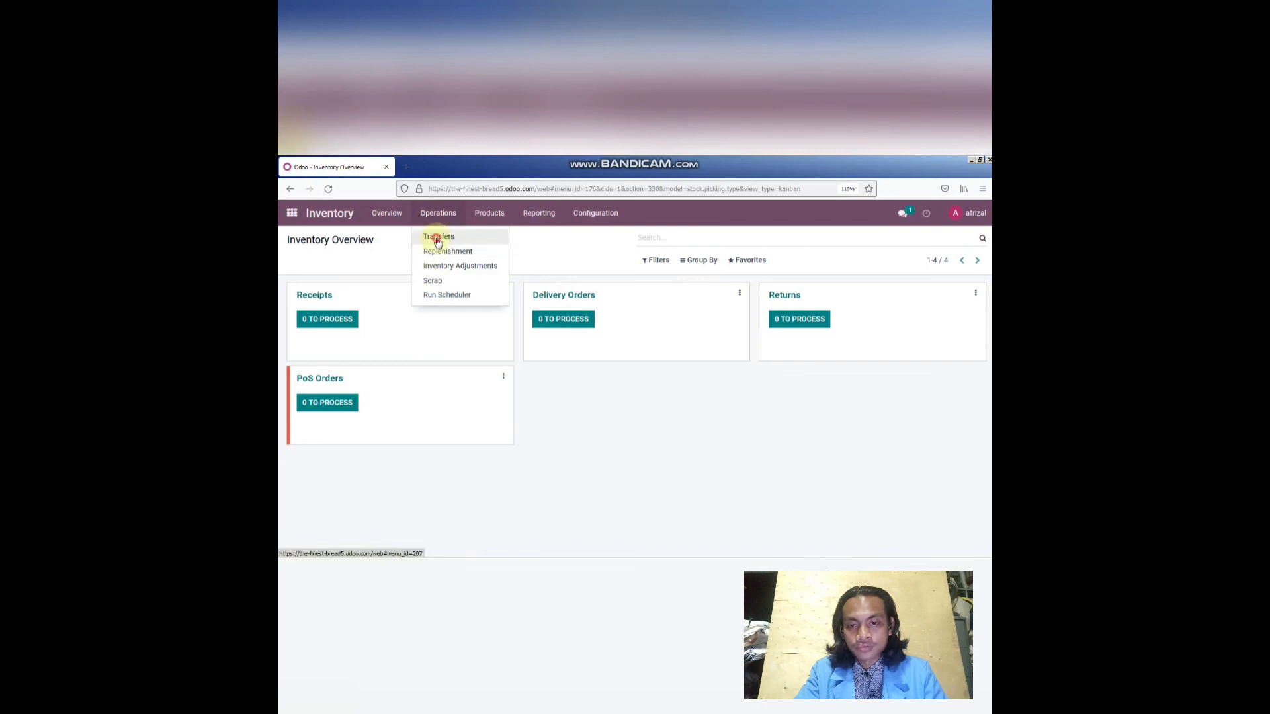
pyautogui.click(438, 239)
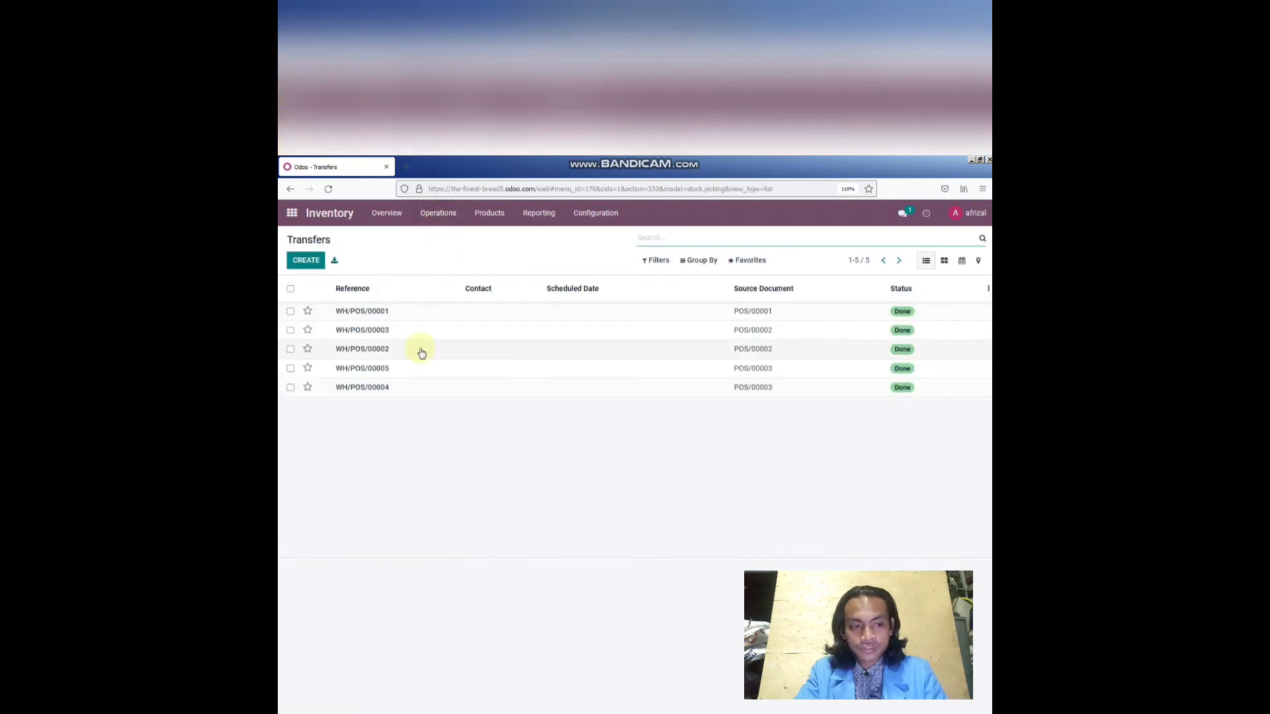
pyautogui.click(422, 215)
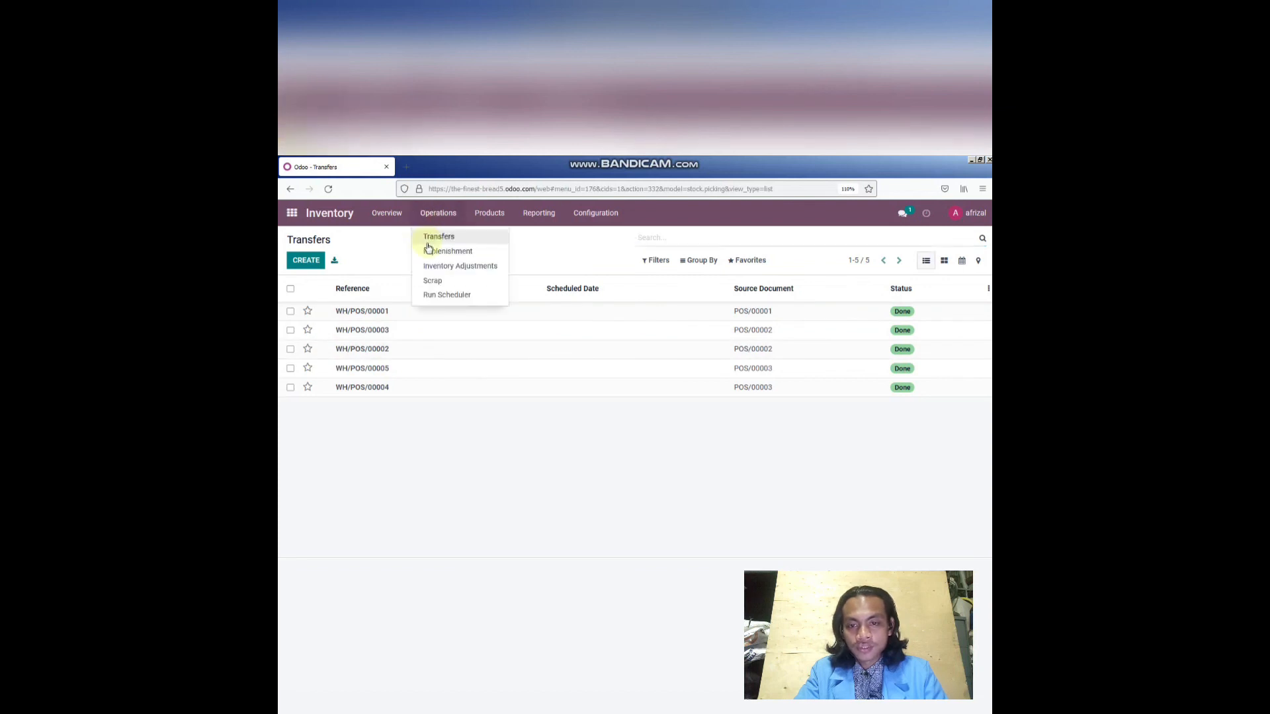
pyautogui.click(429, 250)
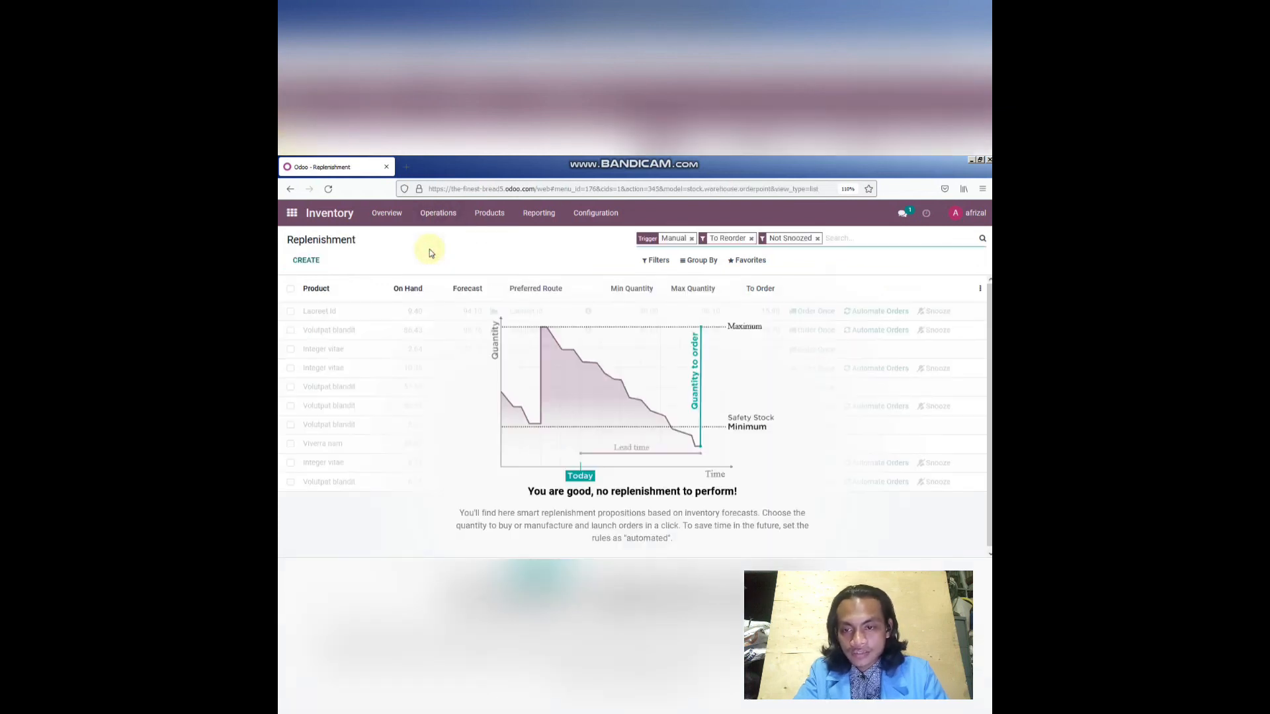
pyautogui.click(437, 214)
pyautogui.click(443, 268)
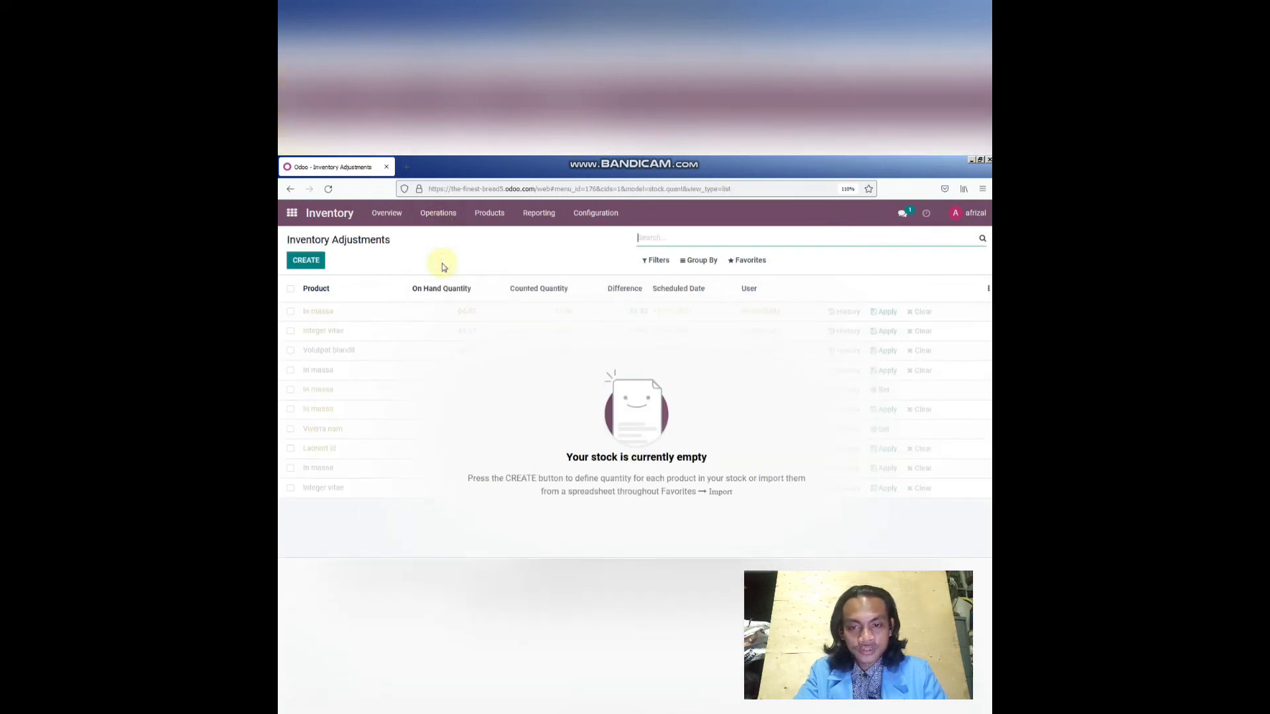
# - View the Scrap Orders page, open and dismiss the Run Scheduler dialog, and return to the app overview
pyautogui.click(437, 214)
pyautogui.click(442, 280)
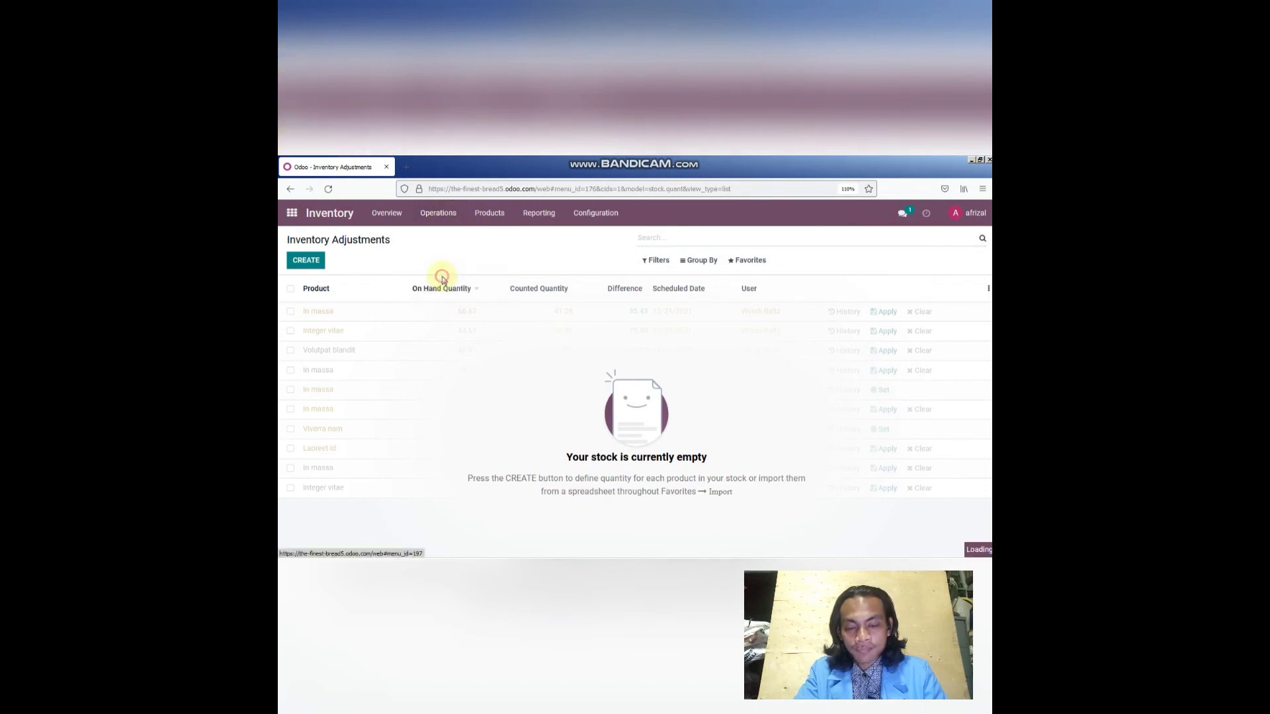
pyautogui.click(437, 213)
pyautogui.click(437, 295)
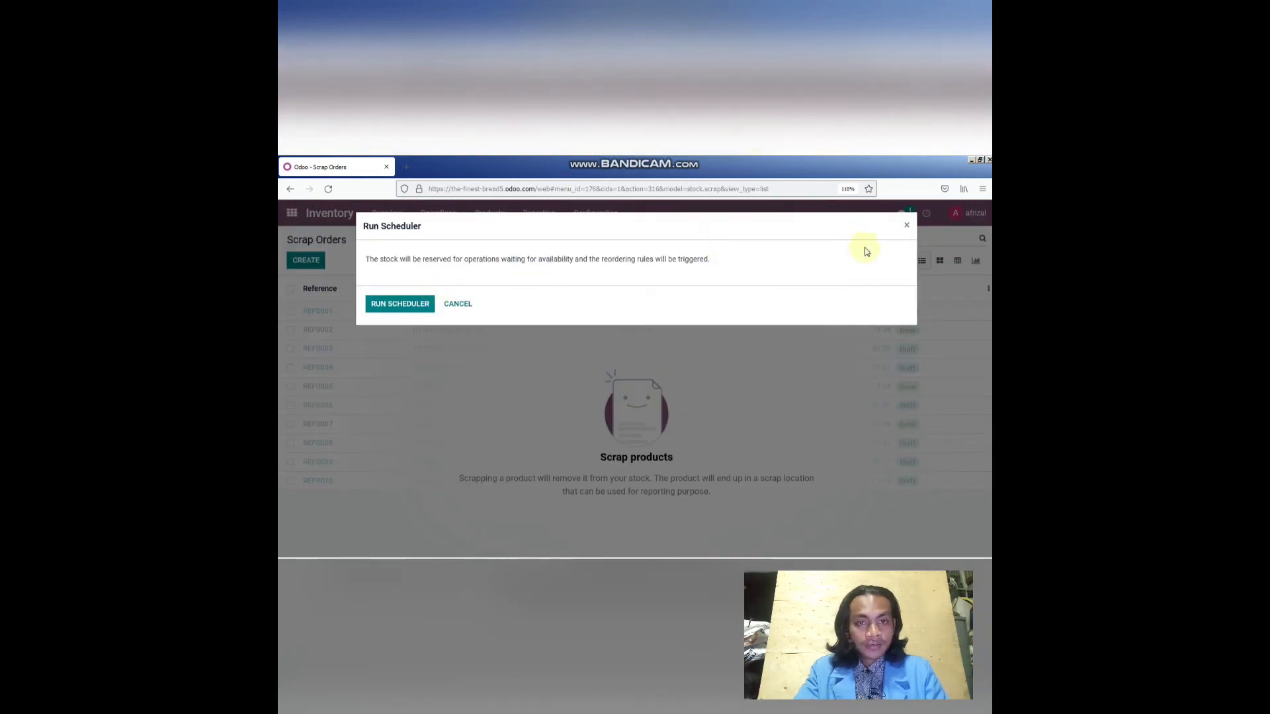
pyautogui.click(906, 225)
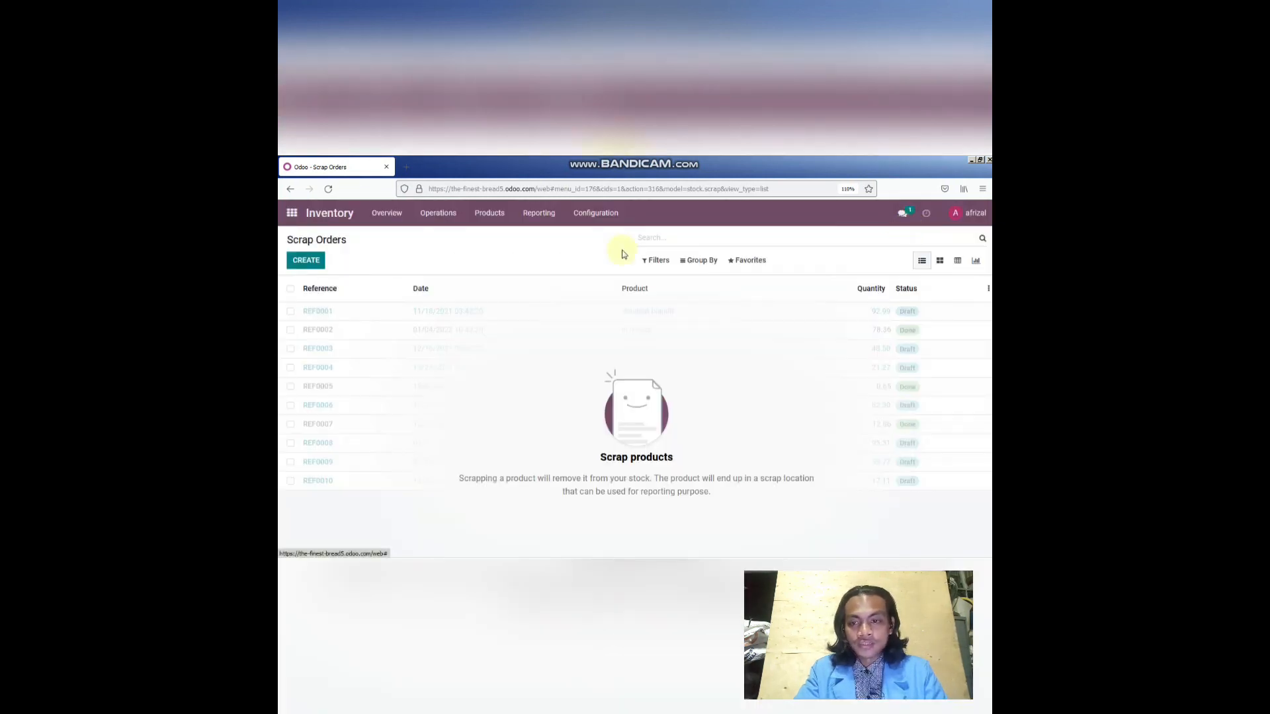
pyautogui.click(292, 213)
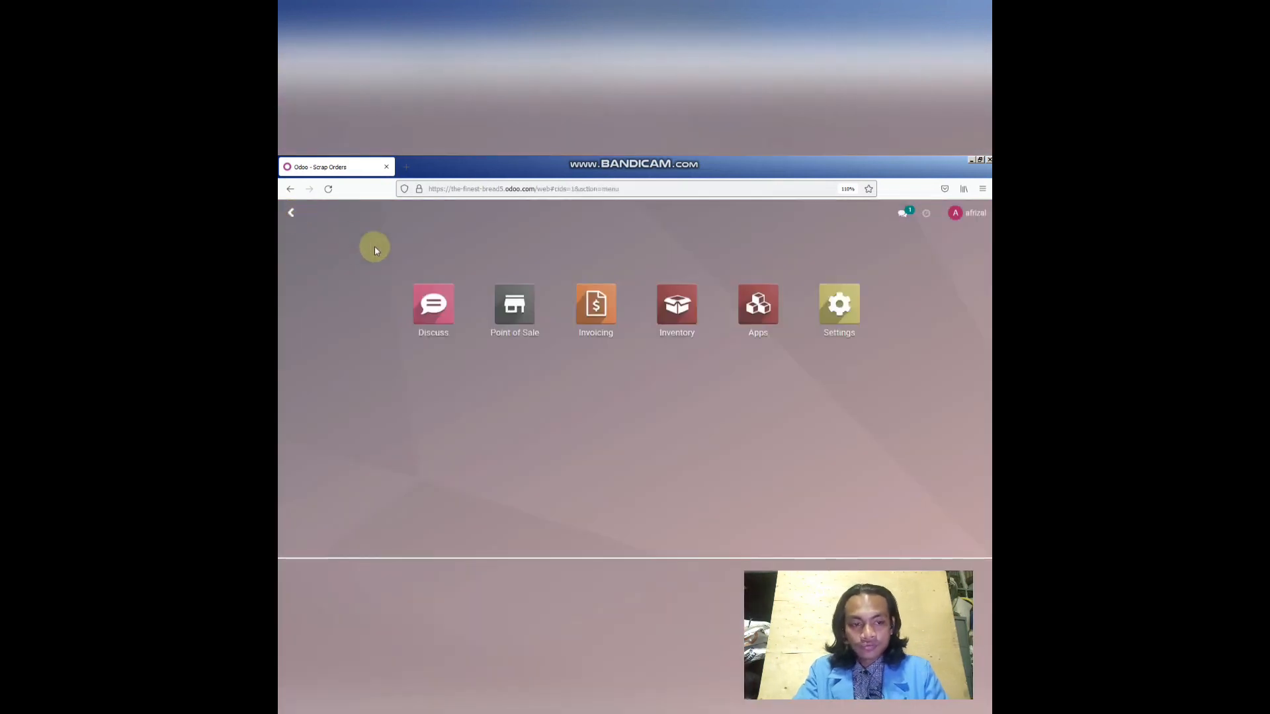